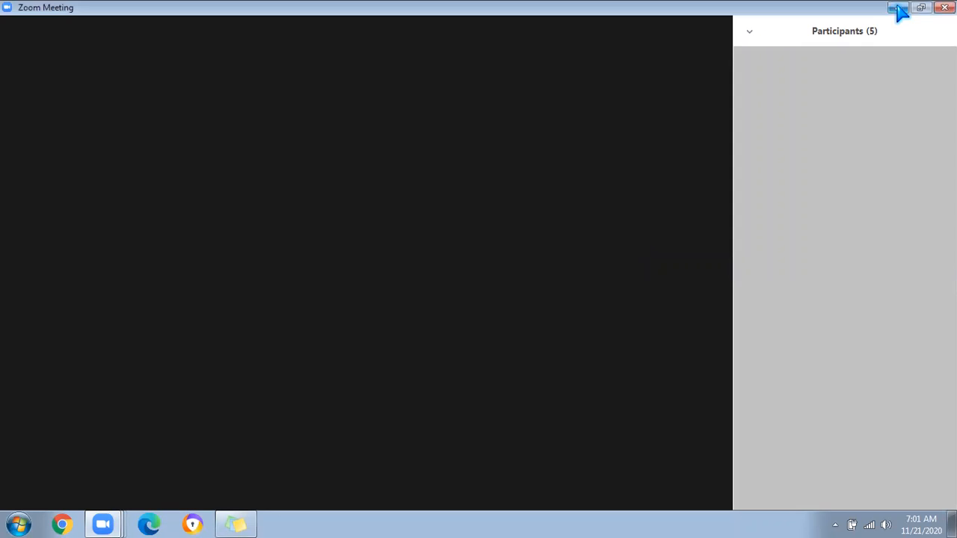
Minimize the meeting window and open the OCTOBER BATCH document from the desktop.
{"action": "left_click", "coordinate": [899, 10]}
{"action": "right_click", "coordinate": [394, 207]}
{"action": "double_click", "coordinate": [113, 476]}
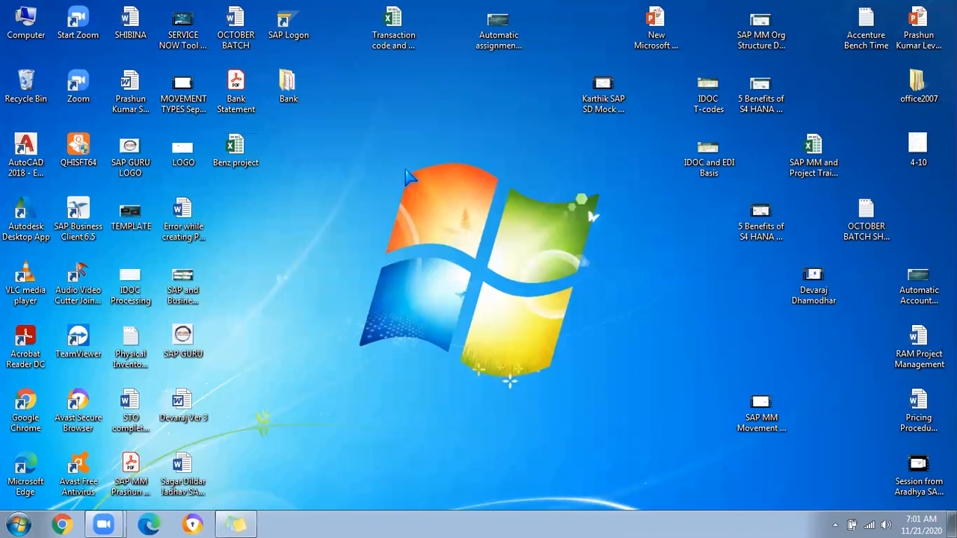
{"action": "right_click", "coordinate": [378, 142]}
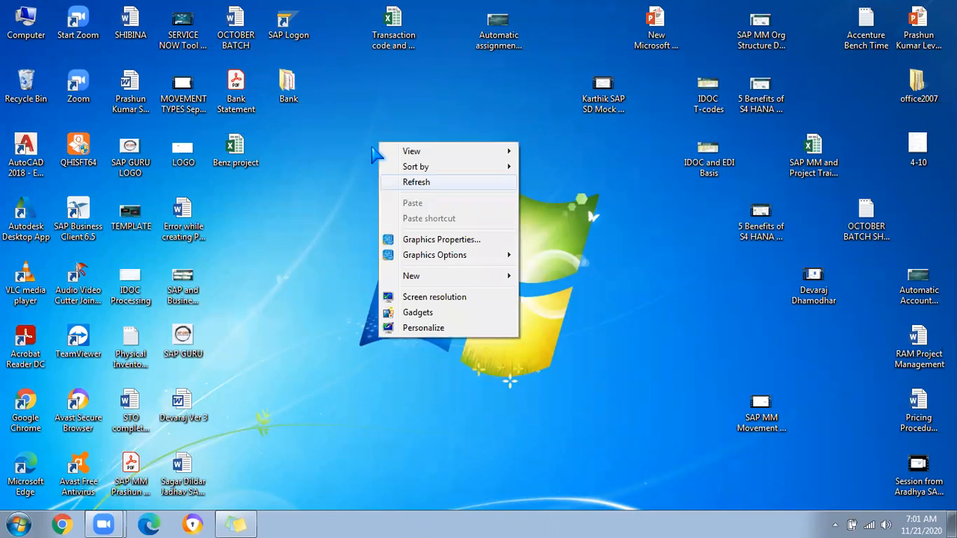
{"action": "left_click", "coordinate": [396, 182]}
{"action": "right_click", "coordinate": [361, 146]}
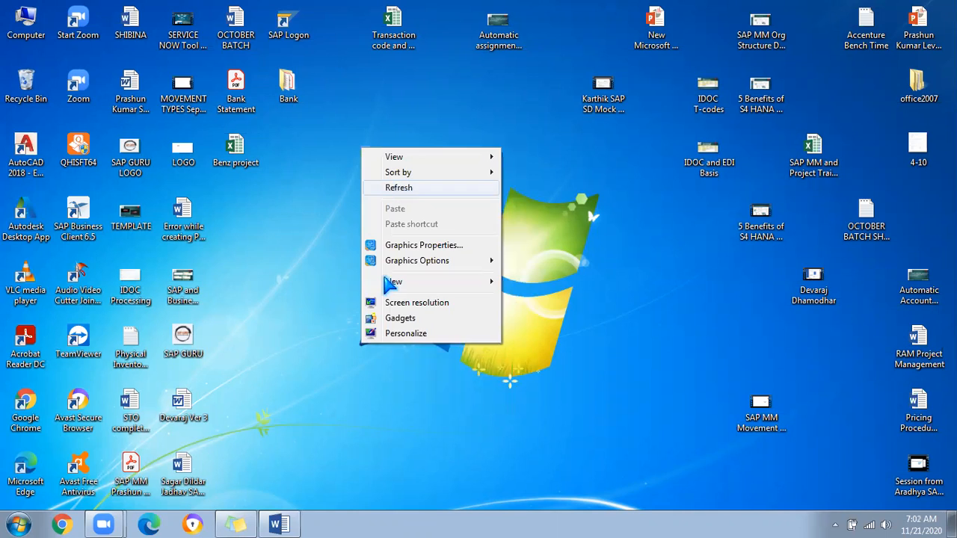
{"action": "left_click", "coordinate": [398, 187]}
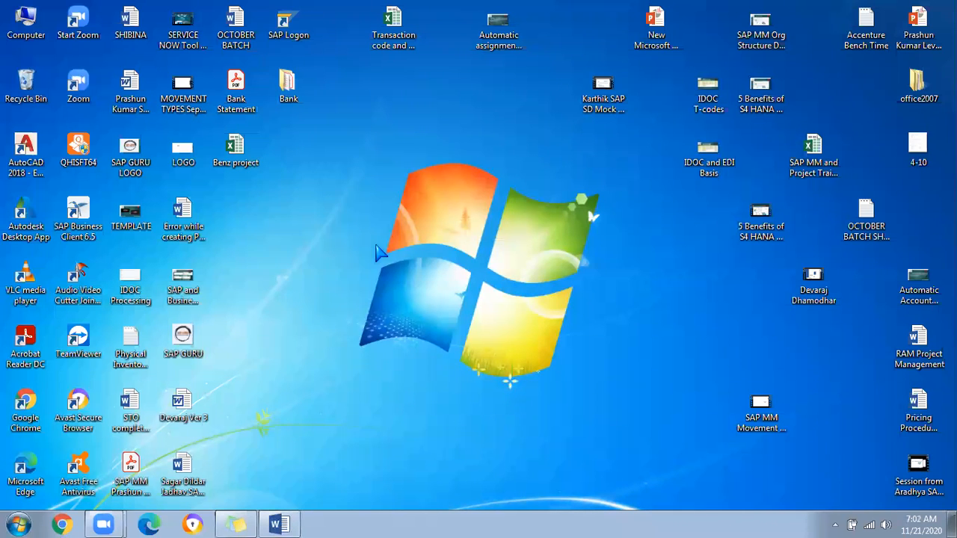
{"action": "right_click", "coordinate": [343, 220]}
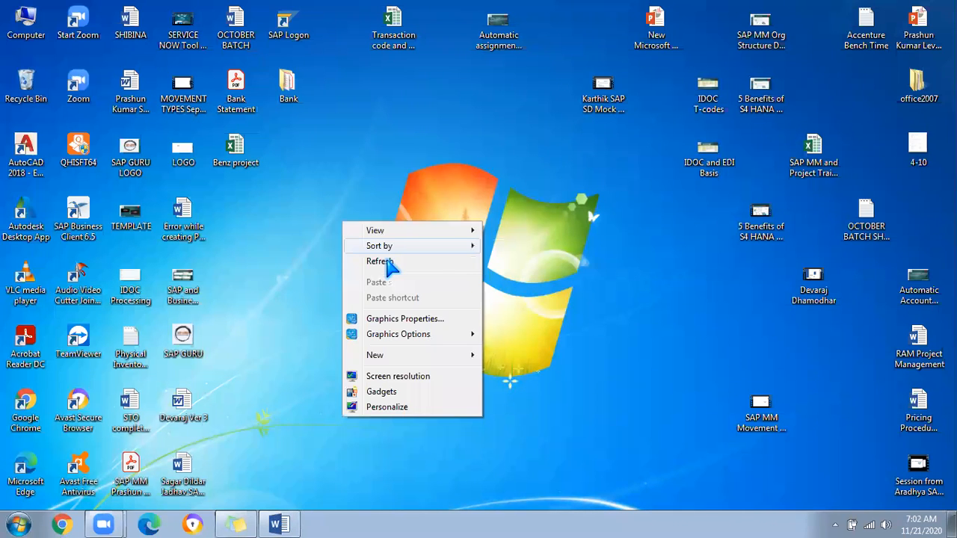
{"action": "left_click", "coordinate": [394, 262]}
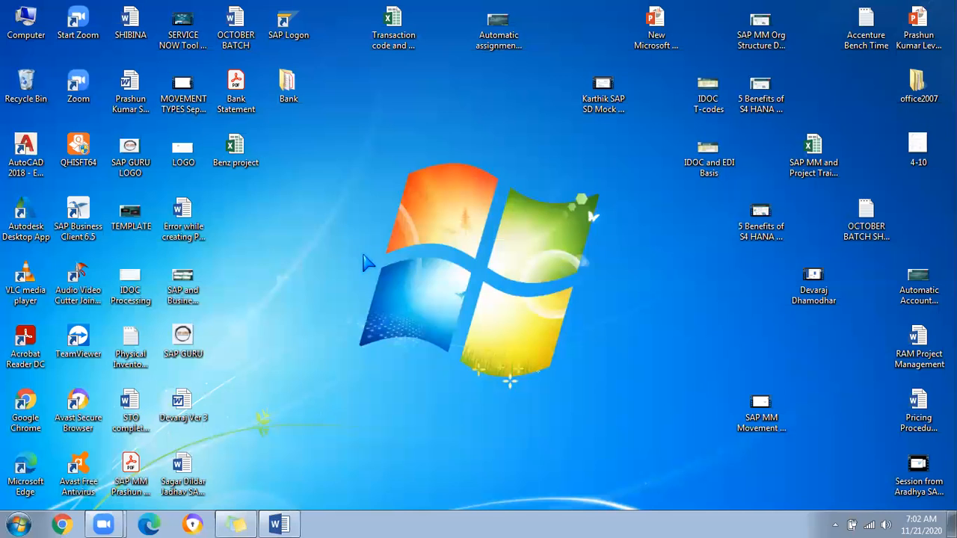
{"action": "right_click", "coordinate": [324, 214]}
{"action": "left_click", "coordinate": [361, 256]}
Bring up the OCTOBER BATCH document, dismiss the activation wizard and place the cursor on the empty last page.
{"action": "left_click", "coordinate": [281, 524]}
{"action": "scroll", "coordinate": [452, 334], "scroll_direction": "down", "scroll_amount": 4}
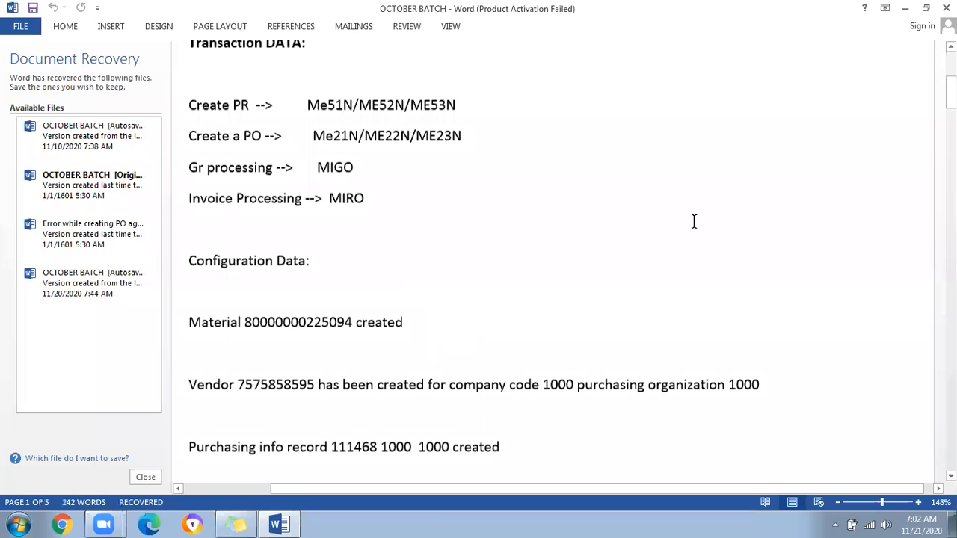
{"action": "scroll", "coordinate": [693, 221], "scroll_direction": "down", "scroll_amount": 5}
{"action": "left_click_drag", "start_coordinate": [950, 174], "coordinate": [929, 387]}
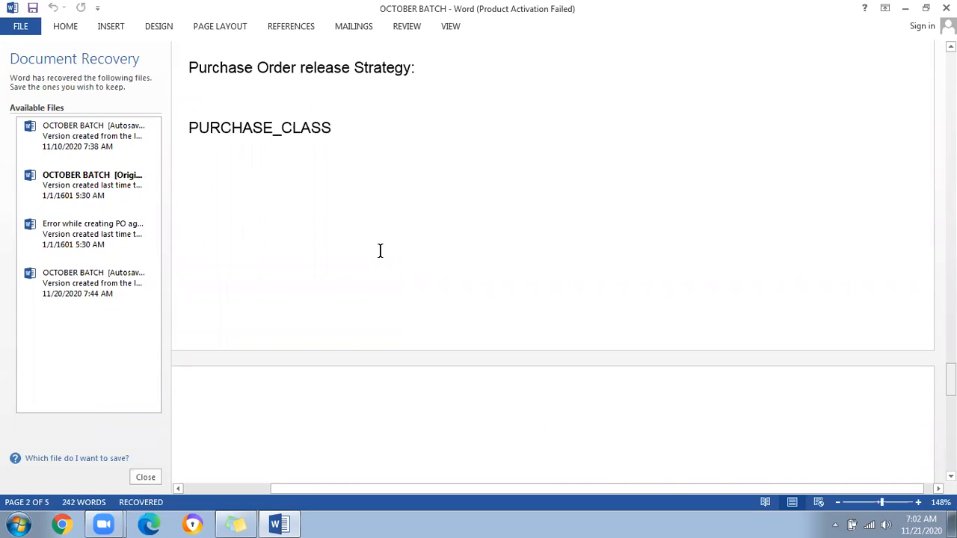
{"action": "scroll", "coordinate": [380, 250], "scroll_direction": "down", "scroll_amount": 5}
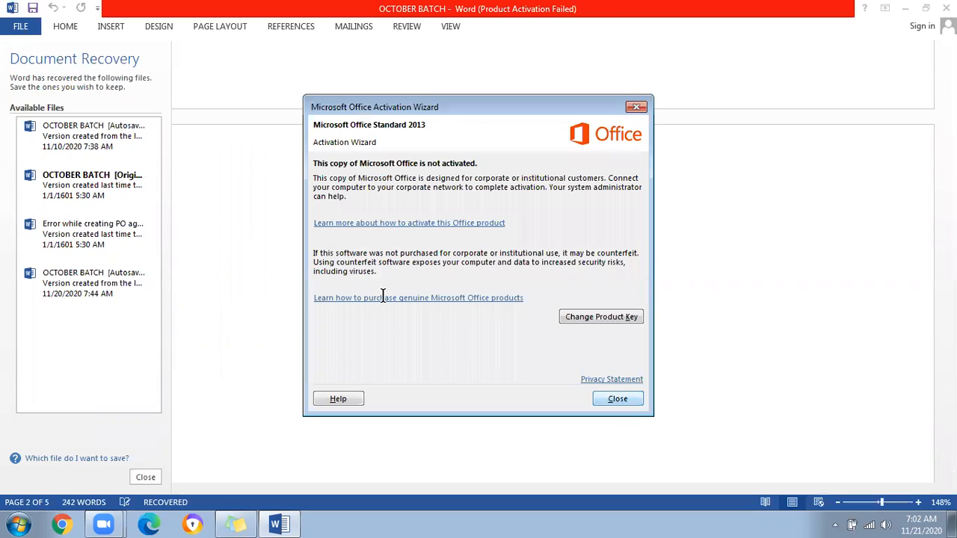
{"action": "key", "text": "Escape"}
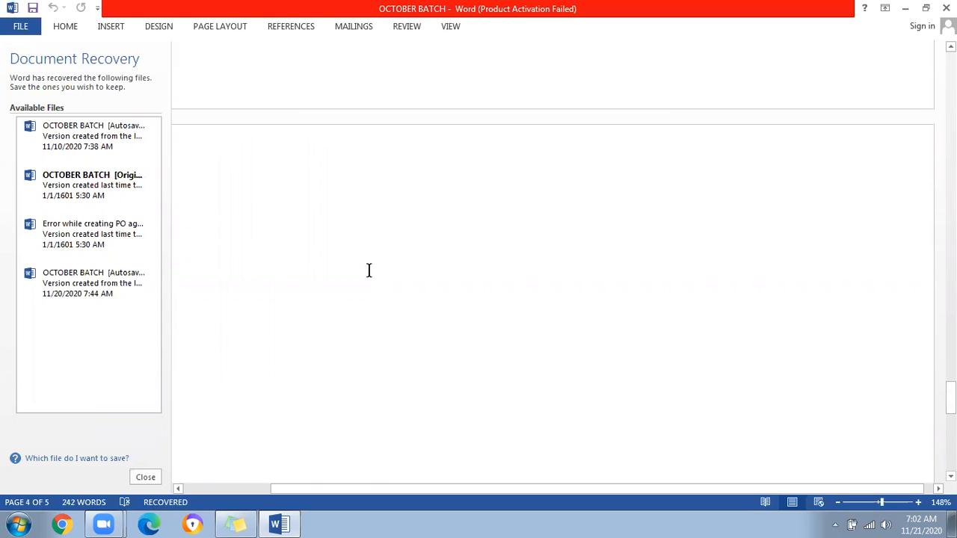
{"action": "left_click", "coordinate": [239, 206]}
{"action": "type", "text": "Why"}
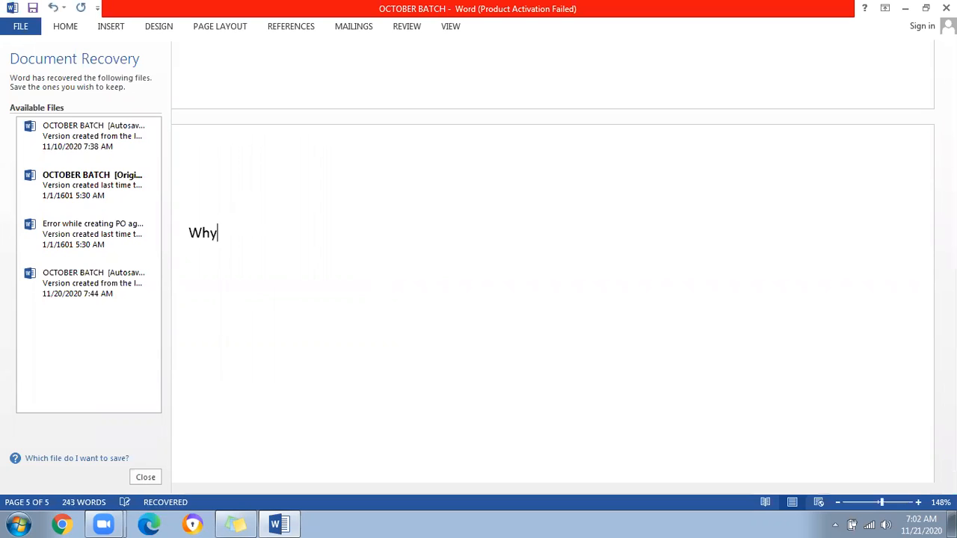
{"action": "key", "text": "BackSpace"}
{"action": "key", "text": "BackSpace"}
{"action": "key", "text": "BackSpace"}
Write the heading line "Agenda: Service Purchase Order" on the empty last page.
{"action": "type", "text": "Agenda: Service "}
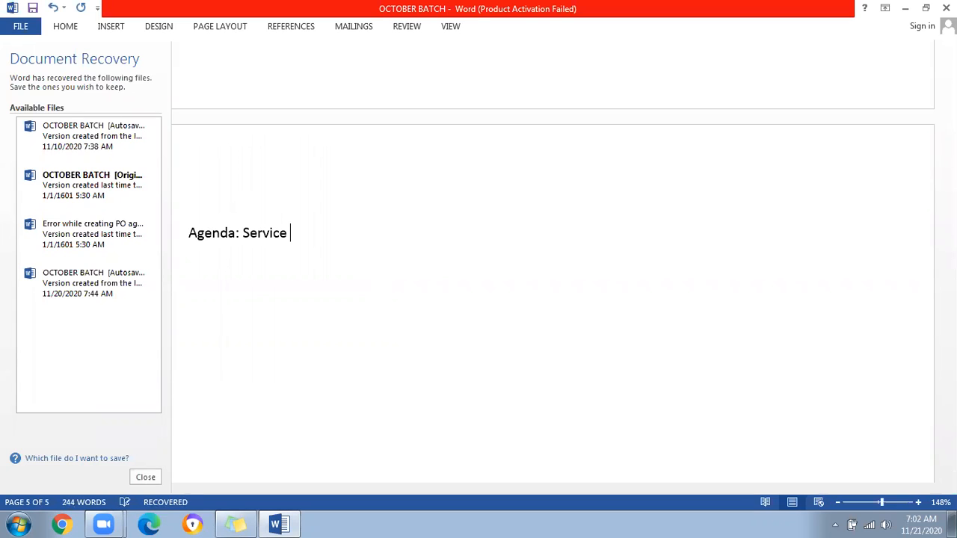
{"action": "type", "text": "Purchase pr"}
{"action": "key", "text": "BackSpace"}
{"action": "key", "text": "BackSpace"}
{"action": "key", "text": "BackSpace"}
{"action": "type", "text": "Order"}
Add the question "Why Service PO is required?" on a new line under the agenda heading.
{"action": "key", "text": "Return"}
{"action": "type", "text": "why"}
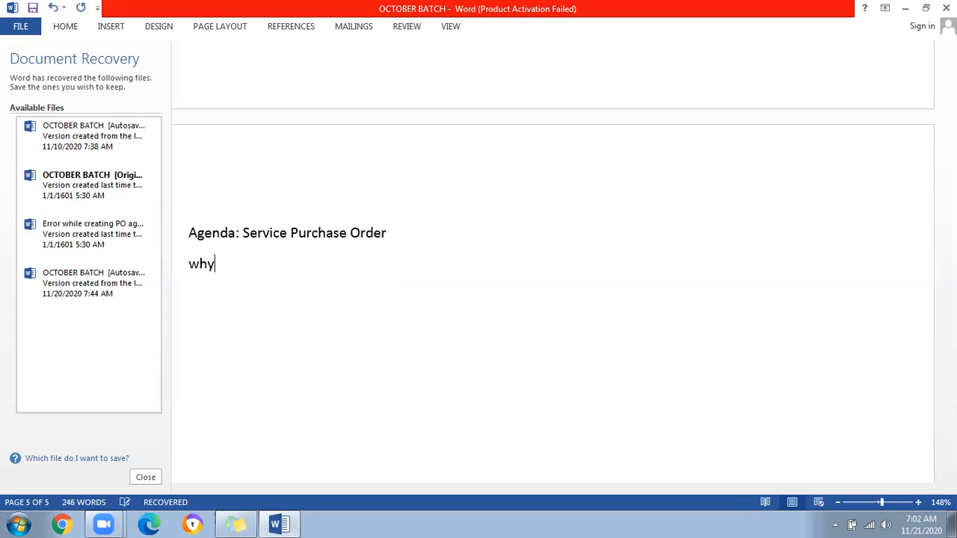
{"action": "type", "text": " Service PO is required?"}
Add the question "How we can create it in SAP?" below the first question, leaving one blank line between them.
{"action": "key", "text": "Return"}
{"action": "key", "text": "Return"}
{"action": "type", "text": "How we"}
{"action": "left_click", "coordinate": [238, 206]}
{"action": "type", "text": "can"}
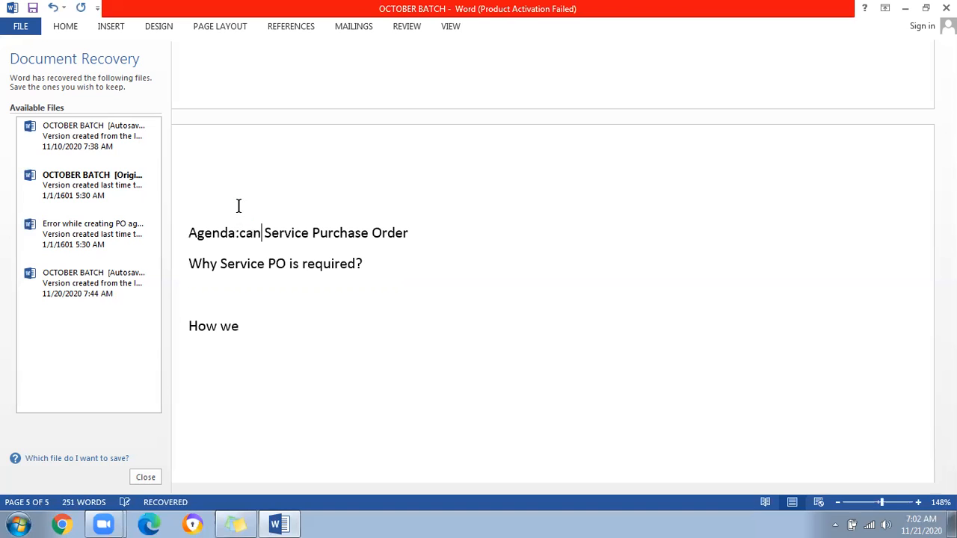
{"action": "double_click", "coordinate": [236, 210]}
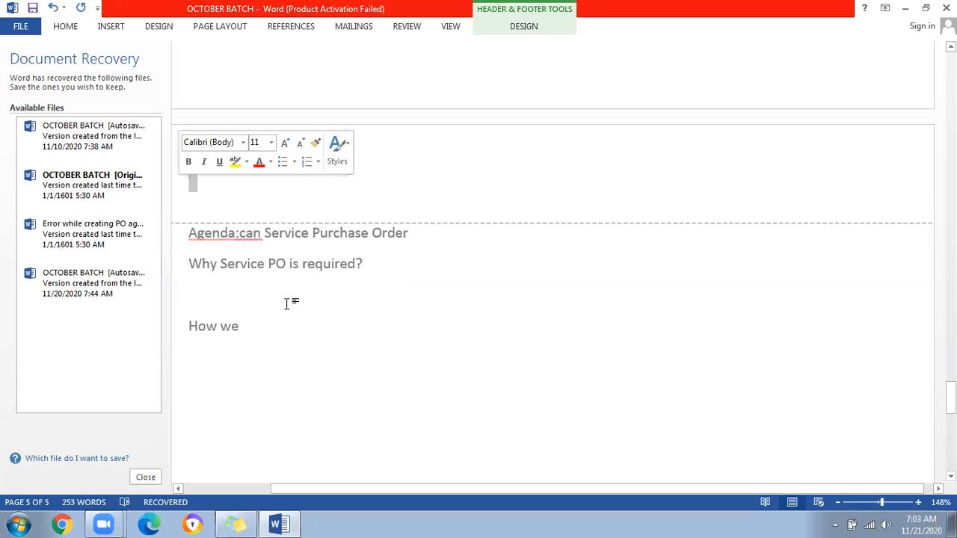
{"action": "double_click", "coordinate": [255, 336]}
{"action": "left_click", "coordinate": [255, 336]}
{"action": "type", "text": "c"}
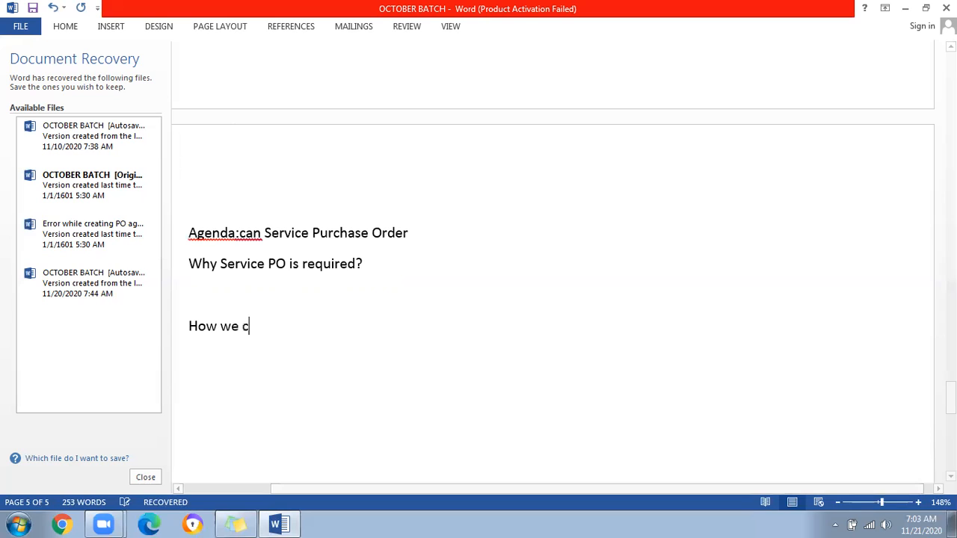
{"action": "type", "text": "an create "}
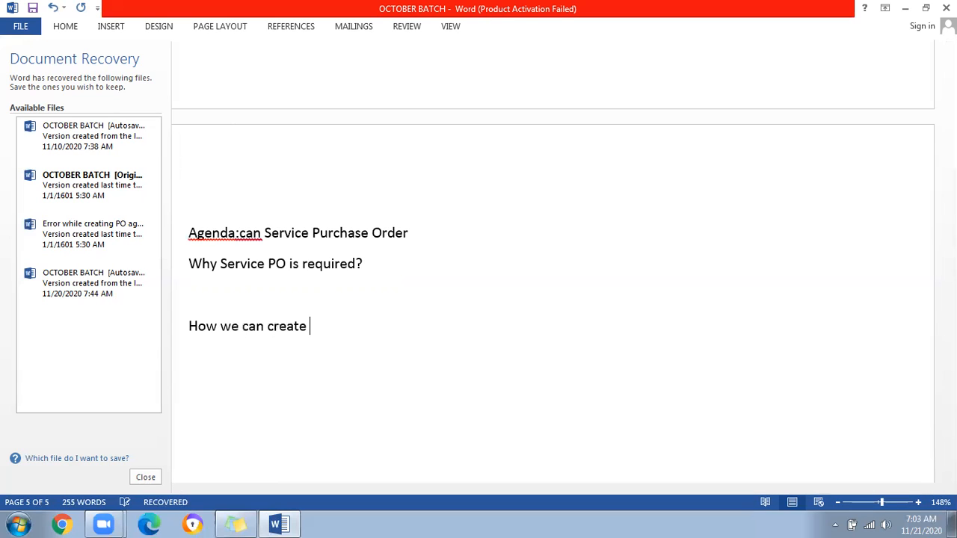
{"action": "type", "text": "it ir"}
{"action": "type", "text": " SAP?"}
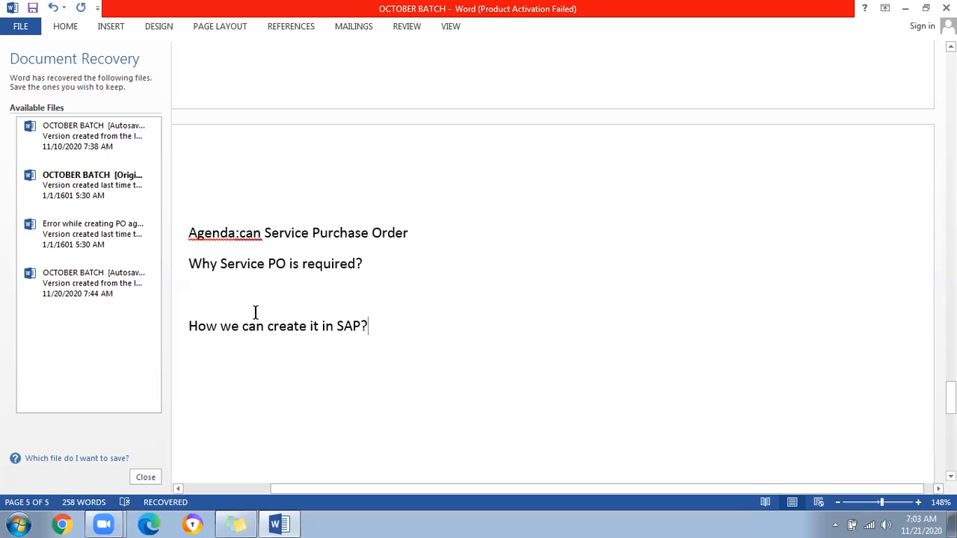
Start a list in the blank line between the two questions with "Services?", "Ac services" and "Machinery services" on separate lines.
{"action": "left_click", "coordinate": [255, 310]}
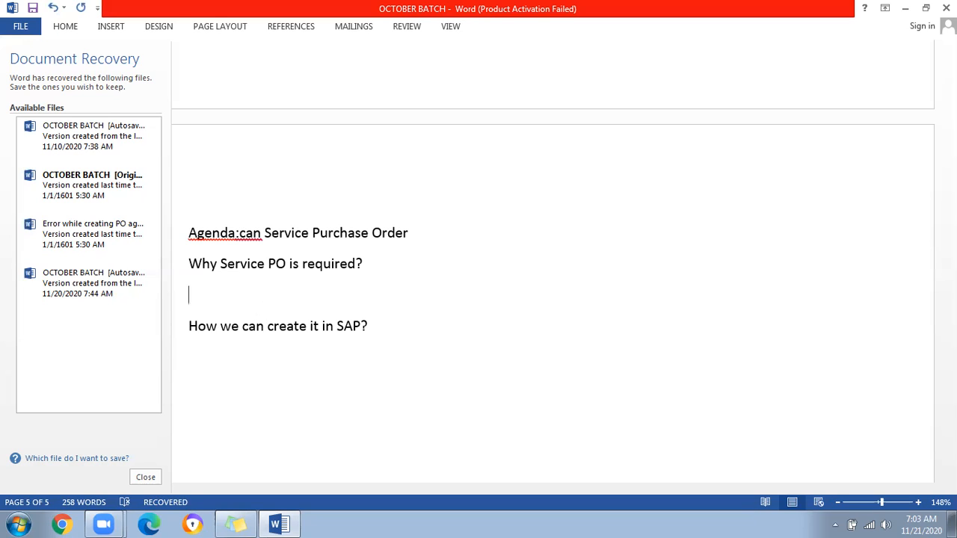
{"action": "type", "text": "Services?"}
{"action": "key", "text": "Return"}
{"action": "type", "text": "A"}
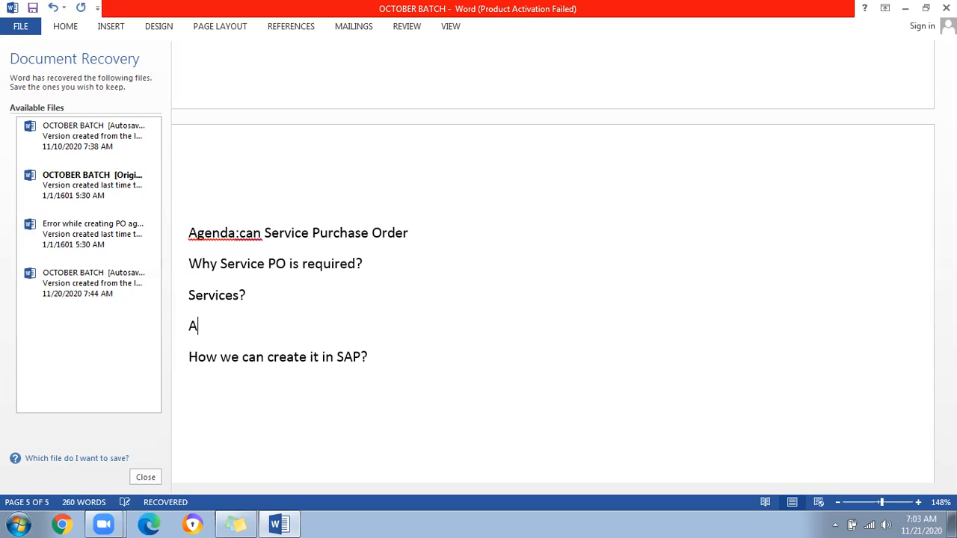
{"action": "type", "text": "c servu"}
{"action": "key", "text": "BackSpace"}
{"action": "type", "text": "ices"}
{"action": "key", "text": "Return"}
{"action": "type", "text": "Ma"}
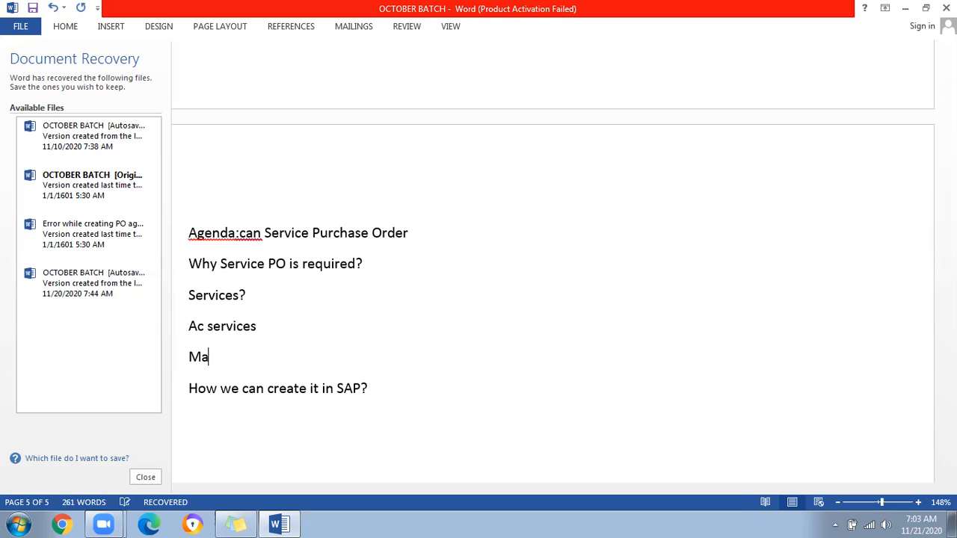
{"action": "type", "text": "chinery serv"}
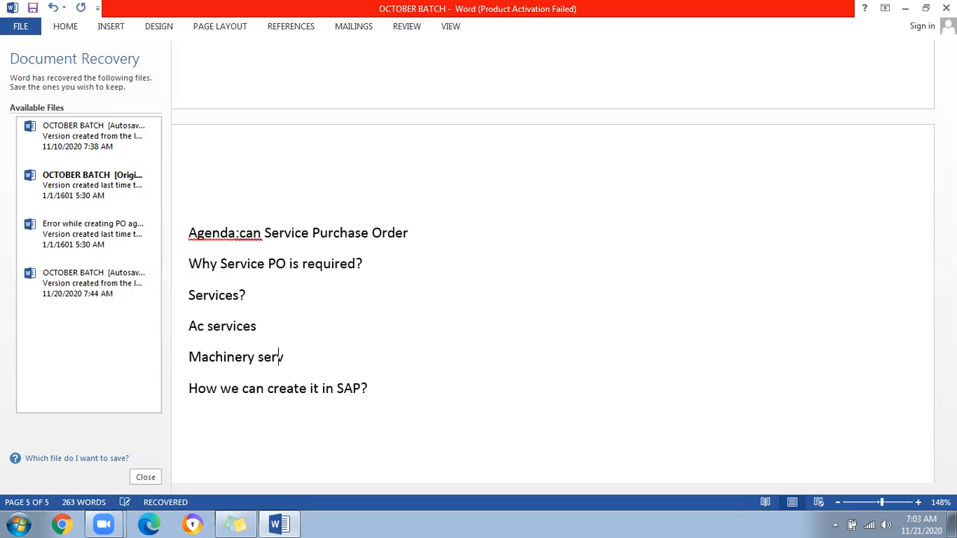
{"action": "type", "text": "ices"}
{"action": "key", "text": "Return"}
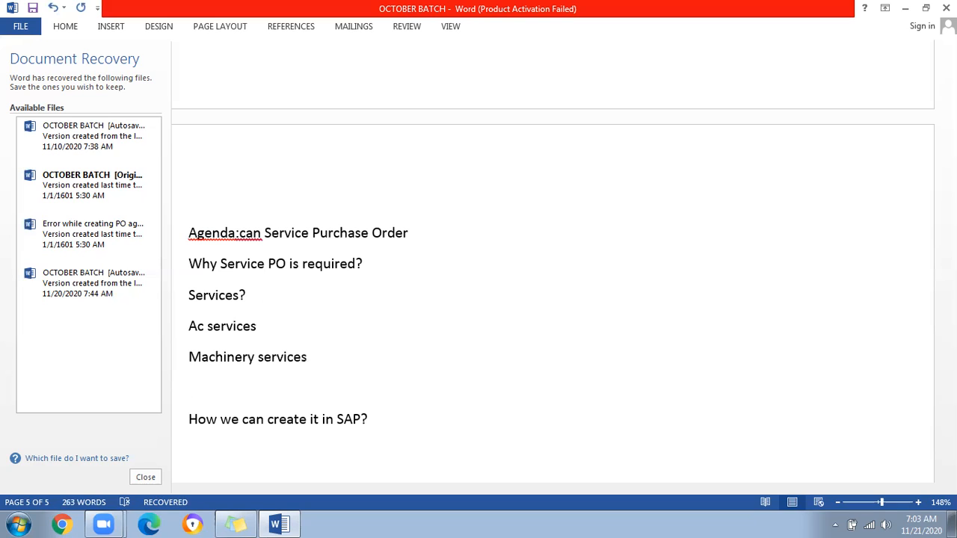
Add "Plant cleaning" as the entry after "Machinery services" and correct its spelling.
{"action": "type", "text": "Plant calrinin"}
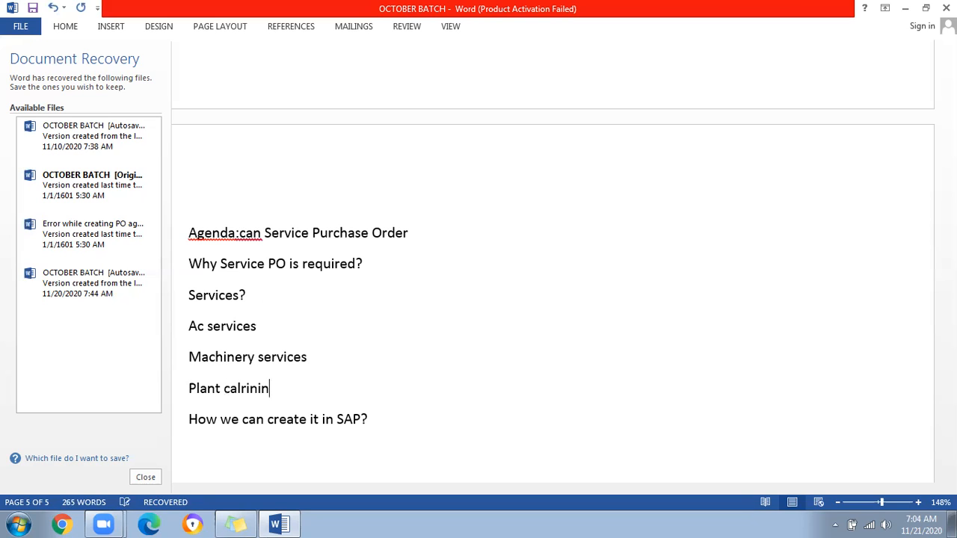
{"action": "key", "text": "BackSpace"}
{"action": "key", "text": "BackSpace"}
{"action": "key", "text": "BackSpace"}
{"action": "key", "text": "BackSpace"}
{"action": "key", "text": "BackSpace"}
{"action": "key", "text": "BackSpace"}
{"action": "key", "text": "BackSpace"}
{"action": "type", "text": "leaning"}
{"action": "key", "text": "Return"}
Add "Office services" and "Duct cleaning" as further entries on separate lines of the services list.
{"action": "type", "text": "Offi"}
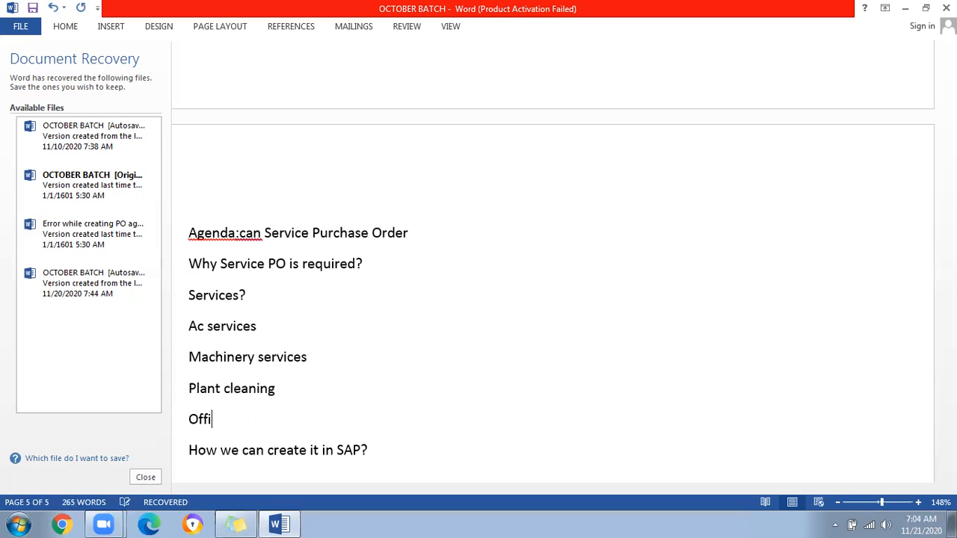
{"action": "type", "text": "ce services"}
{"action": "key", "text": "Return"}
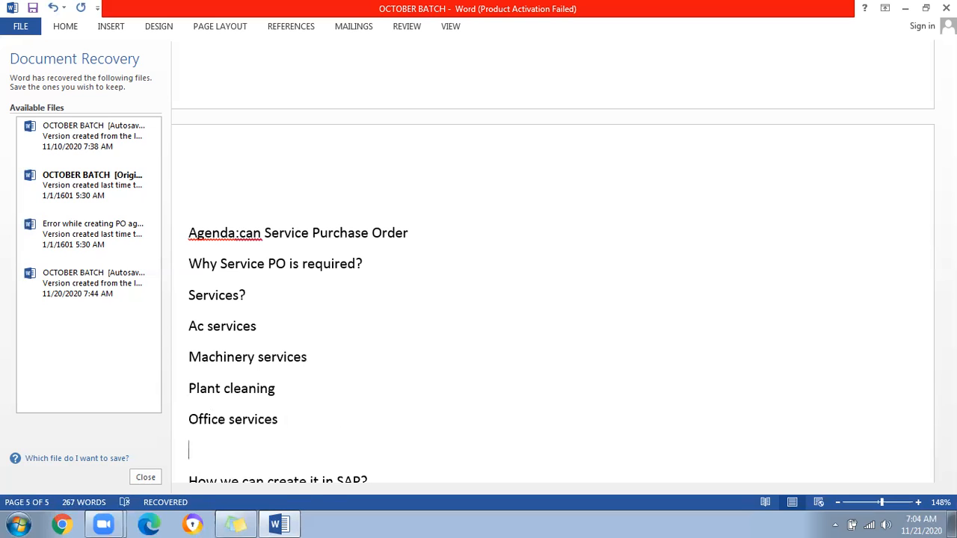
{"action": "type", "text": "Duct cleaning"}
{"action": "key", "text": "Return"}
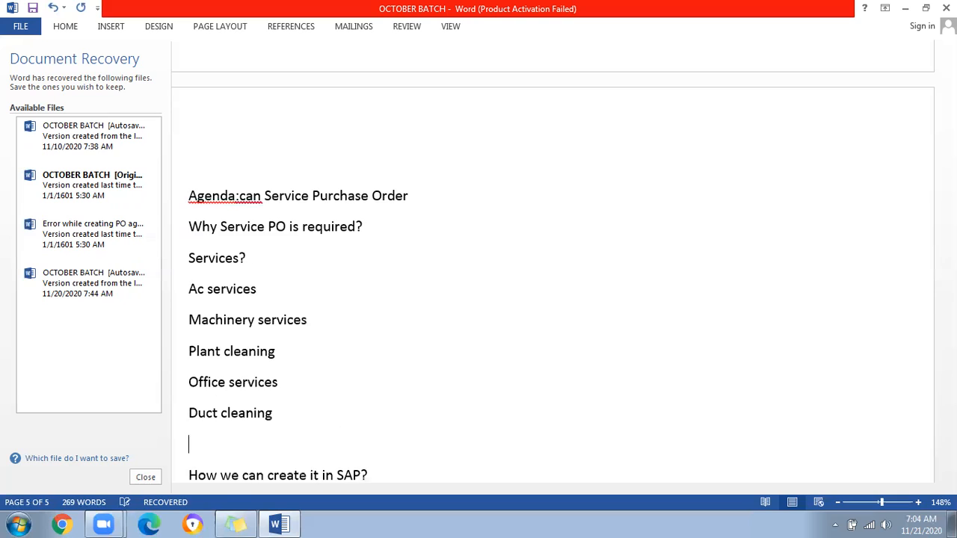
Leave a blank line after "Duct cleaning" and write "Service Entry Sheet" above the SAP question.
{"action": "scroll", "coordinate": [318, 327], "scroll_direction": "down", "scroll_amount": 2}
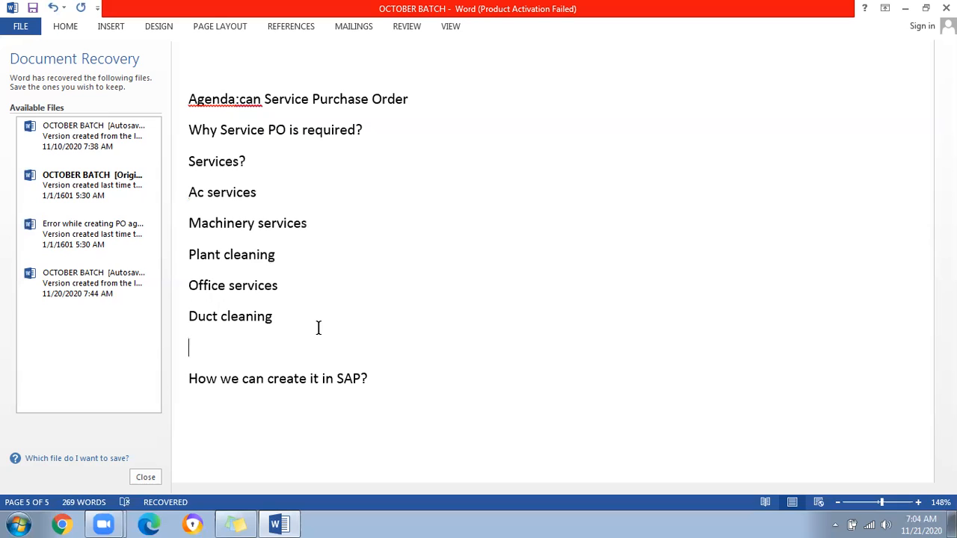
{"action": "key", "text": "Return"}
{"action": "type", "text": "Ser"}
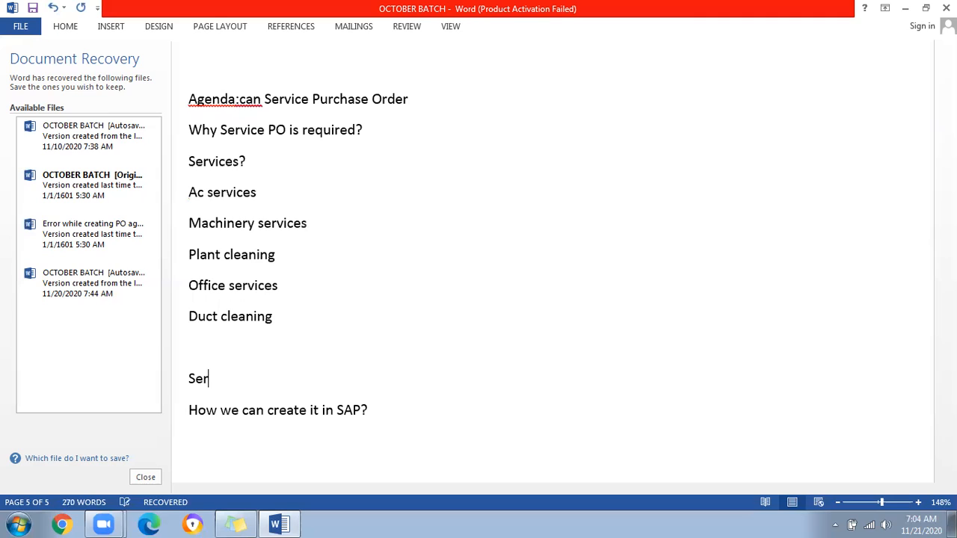
{"action": "type", "text": "vice Entry Sheet"}
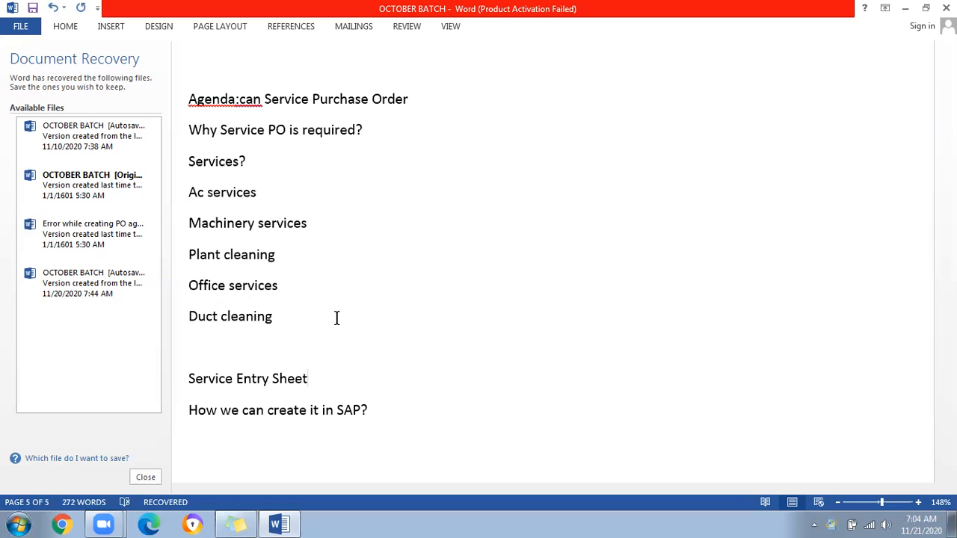
Write "ME21N → Item category as D" on a new line under the question about creating it in SAP.
{"action": "scroll", "coordinate": [337, 316], "scroll_direction": "down", "scroll_amount": 3}
{"action": "left_click", "coordinate": [394, 215]}
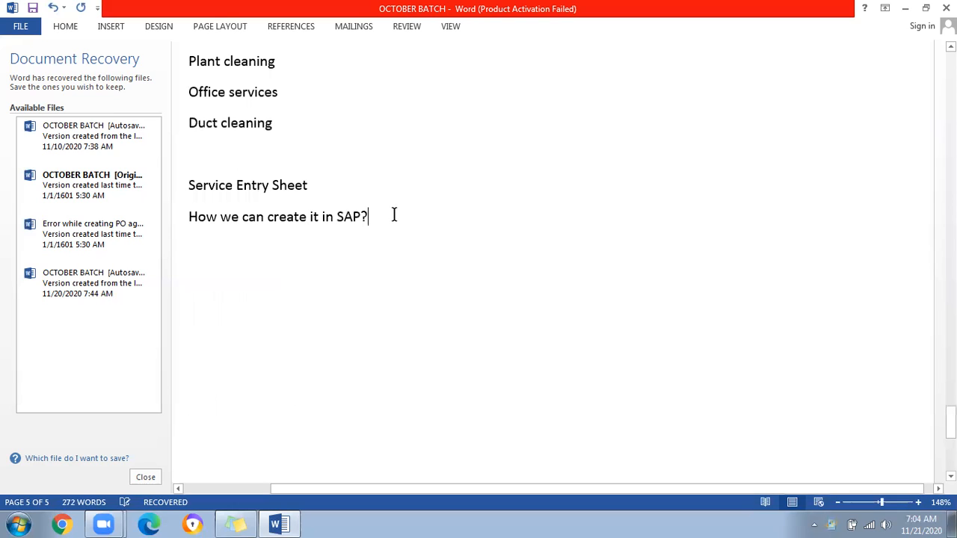
{"action": "key", "text": "Return"}
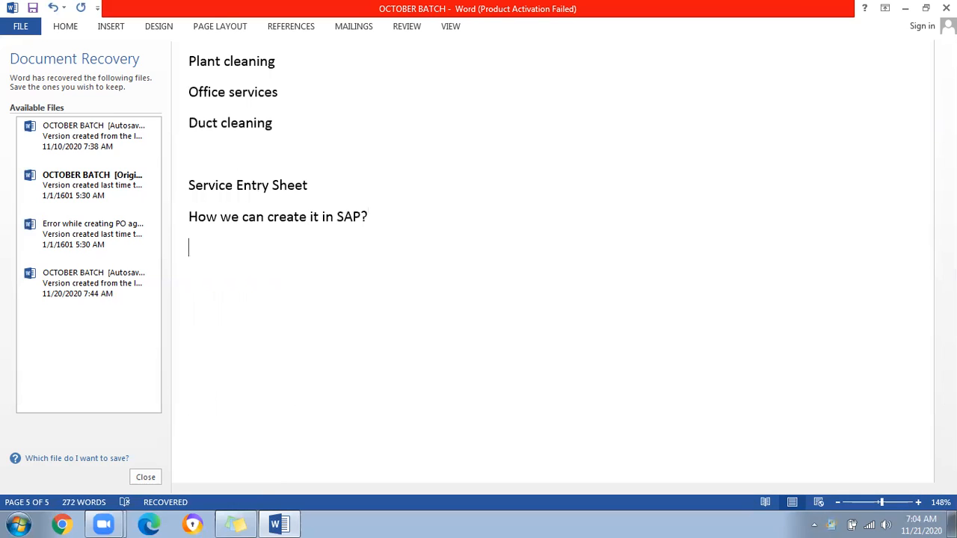
{"action": "type", "text": "Me"}
{"action": "key", "text": "BackSpace"}
{"action": "type", "text": "E21N --> Iten"}
{"action": "key", "text": "BackSpace"}
{"action": "key", "text": "BackSpace"}
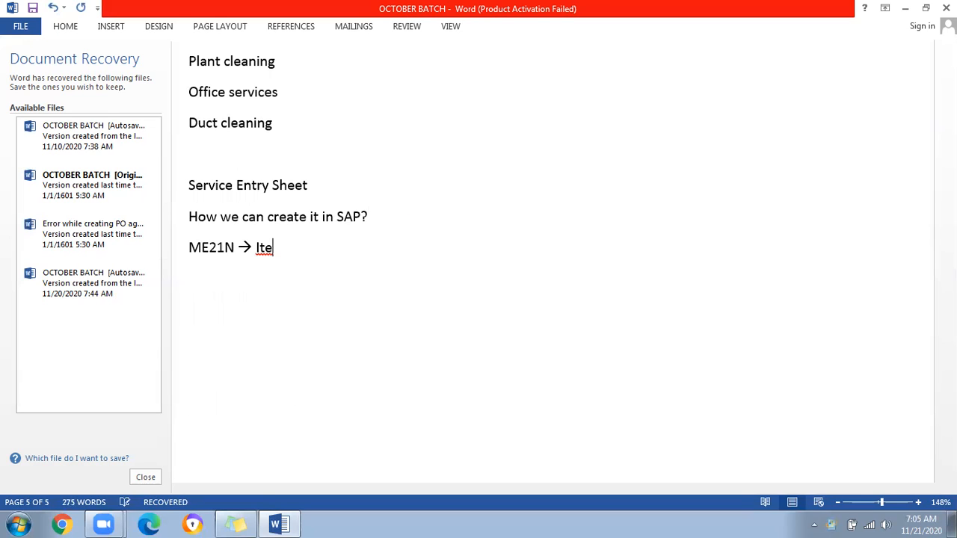
{"action": "type", "text": "m"}
{"action": "left_click", "coordinate": [395, 214]}
{"action": "type", "text": "a"}
{"action": "key", "text": "BackSpace"}
{"action": "left_click", "coordinate": [354, 248]}
{"action": "type", "text": "c"}
{"action": "type", "text": "ategiry as D"}
{"action": "key", "text": "Return"}
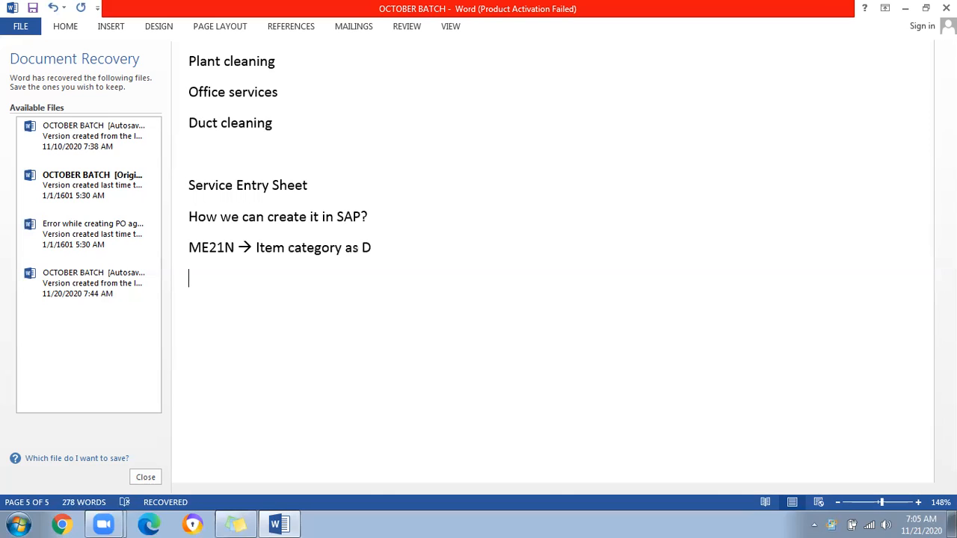
Write "Service master → Creating a service master" on the line below the ME21N note.
{"action": "type", "text": "Service a"}
{"action": "key", "text": "BackSpace"}
{"action": "type", "text": "master"}
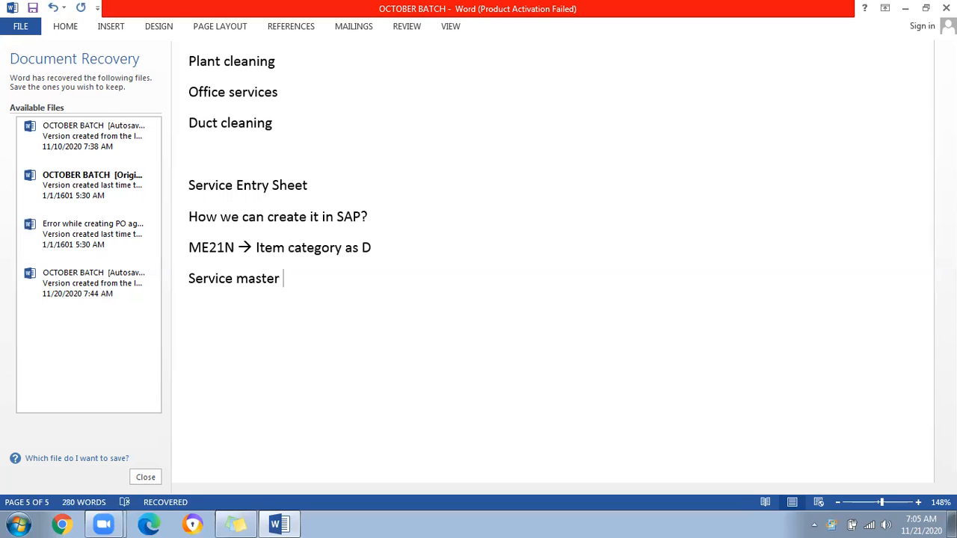
{"action": "type", "text": " -->"}
{"action": "type", "text": " Cr"}
{"action": "type", "text": "eati"}
{"action": "type", "text": "ng a"}
{"action": "type", "text": " serv"}
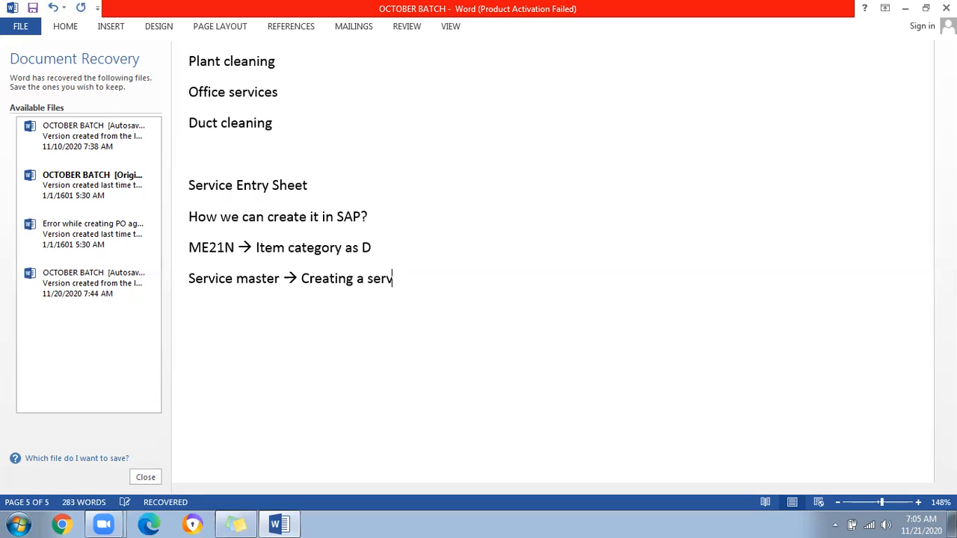
{"action": "type", "text": "ice master"}
{"action": "key", "text": "Return"}
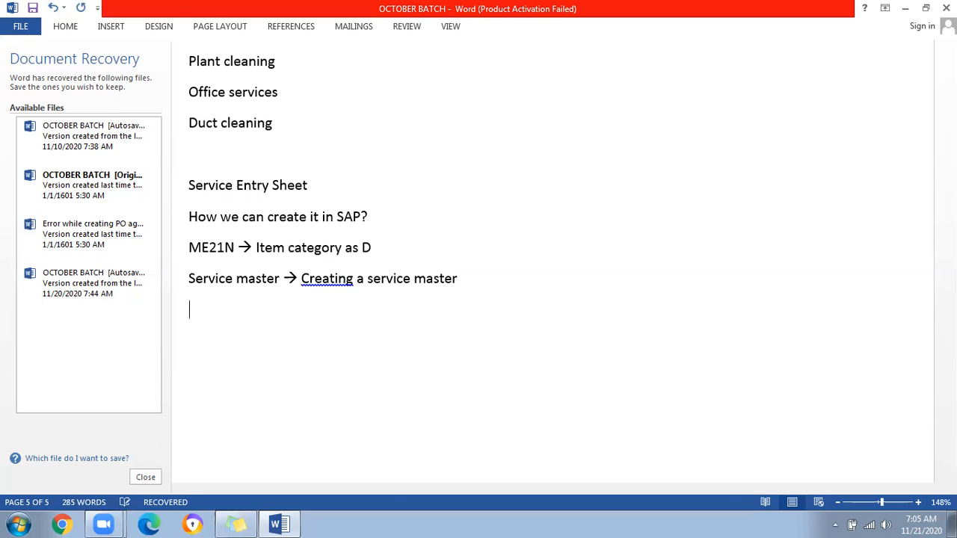
Accept the lowercase grammar suggestion "creating" in the service master line and return to the empty line below.
{"action": "right_click", "coordinate": [315, 276]}
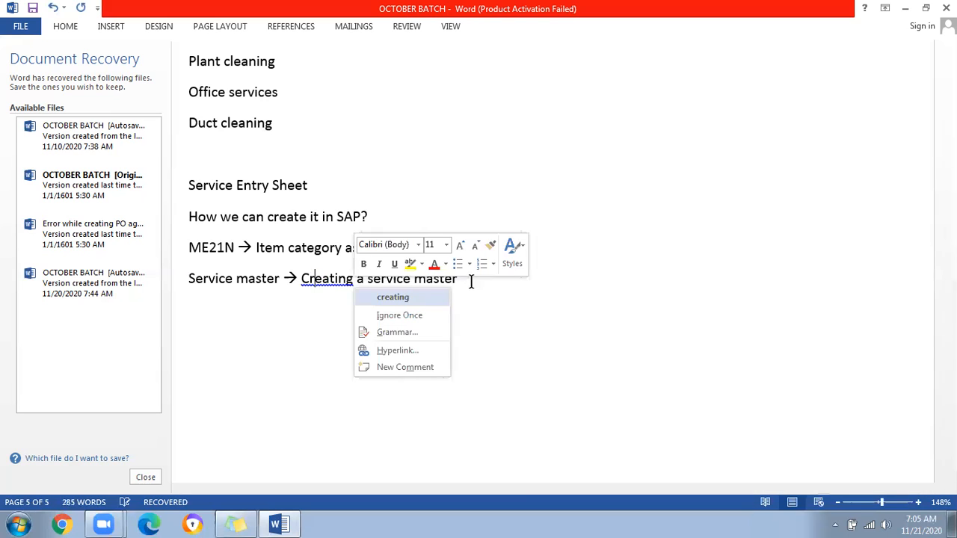
{"action": "key", "text": "Return"}
{"action": "key", "text": "Down"}
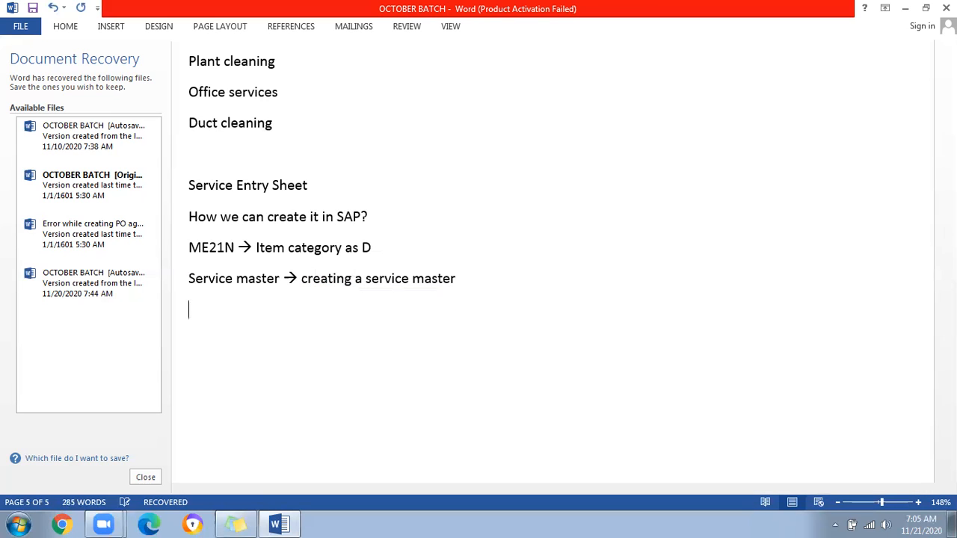
Leave a blank line and write "Add services in PO item Level" below the service master note.
{"action": "key", "text": "Return"}
{"action": "type", "text": "Add servicess"}
{"action": "key", "text": "BackSpace"}
{"action": "type", "text": "in PO item Level"}
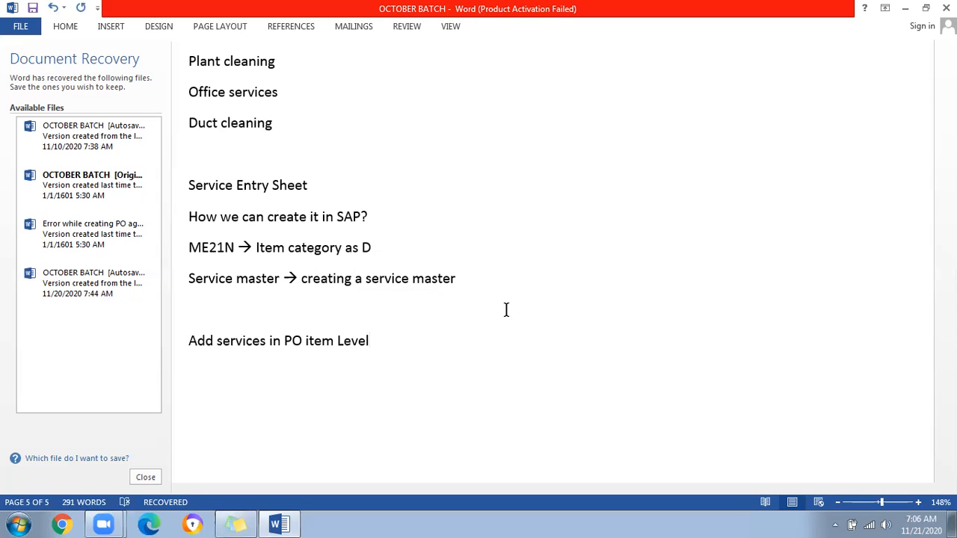
Review the notes from the agenda and services list through the Service Entry Sheet, ME21N and service master lines.
{"action": "scroll", "coordinate": [338, 337], "scroll_direction": "down", "scroll_amount": 1}
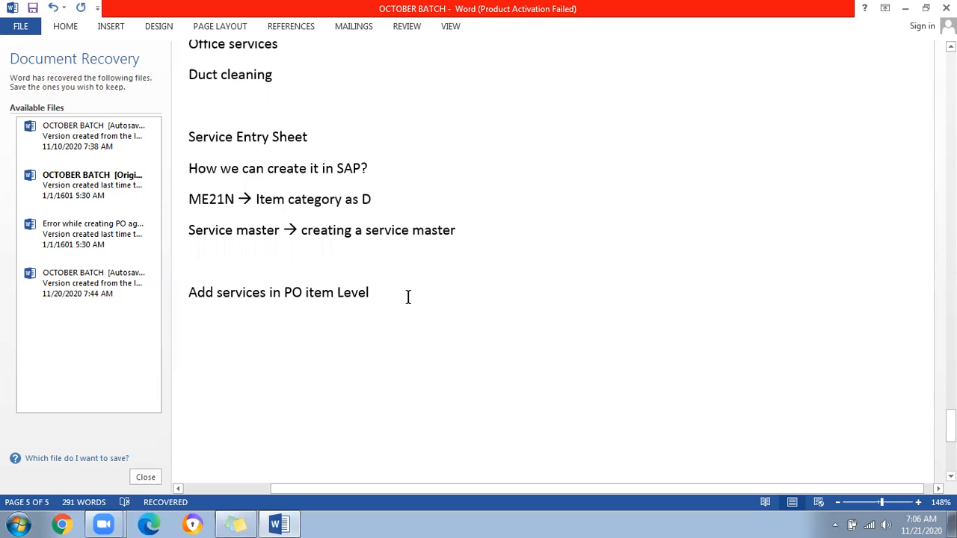
{"action": "scroll", "coordinate": [408, 297], "scroll_direction": "up", "scroll_amount": 5}
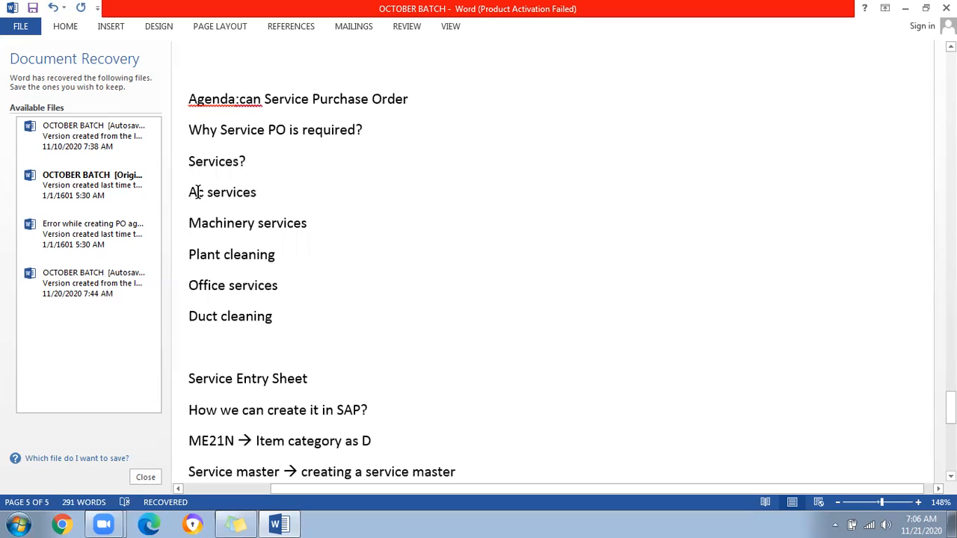
{"action": "left_click_drag", "start_coordinate": [281, 318], "coordinate": [184, 105]}
{"action": "scroll", "coordinate": [312, 295], "scroll_direction": "down", "scroll_amount": 3}
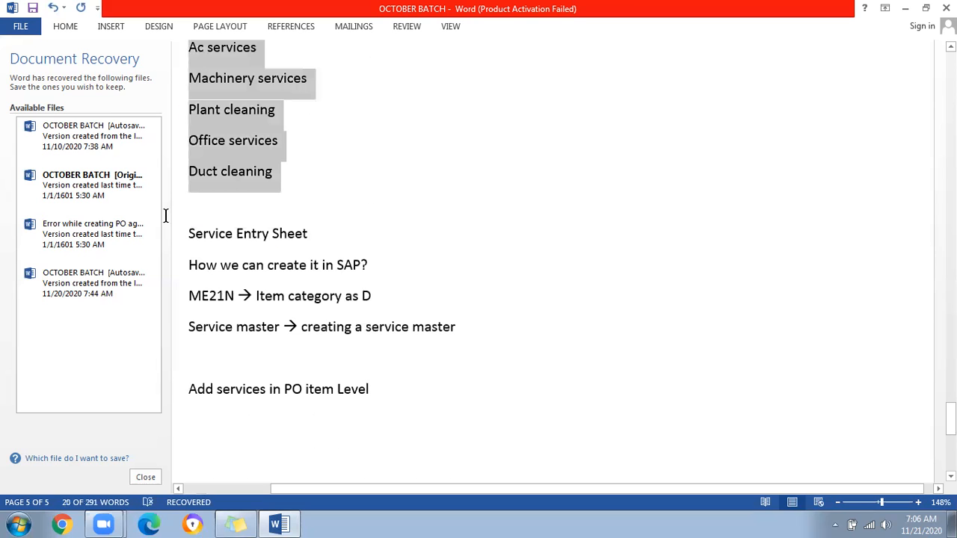
{"action": "left_click_drag", "start_coordinate": [166, 216], "coordinate": [376, 276]}
{"action": "double_click", "coordinate": [406, 265]}
{"action": "left_click_drag", "start_coordinate": [205, 243], "coordinate": [379, 302]}
{"action": "left_click_drag", "start_coordinate": [185, 321], "coordinate": [184, 233]}
{"action": "scroll", "coordinate": [370, 333], "scroll_direction": "down", "scroll_amount": 1}
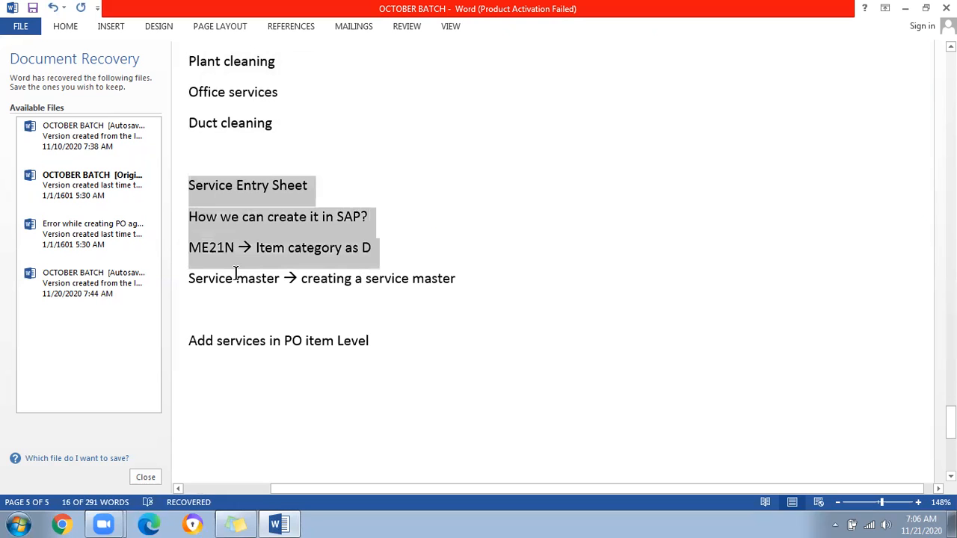
{"action": "left_click", "coordinate": [183, 282]}
{"action": "triple_click", "coordinate": [451, 278]}
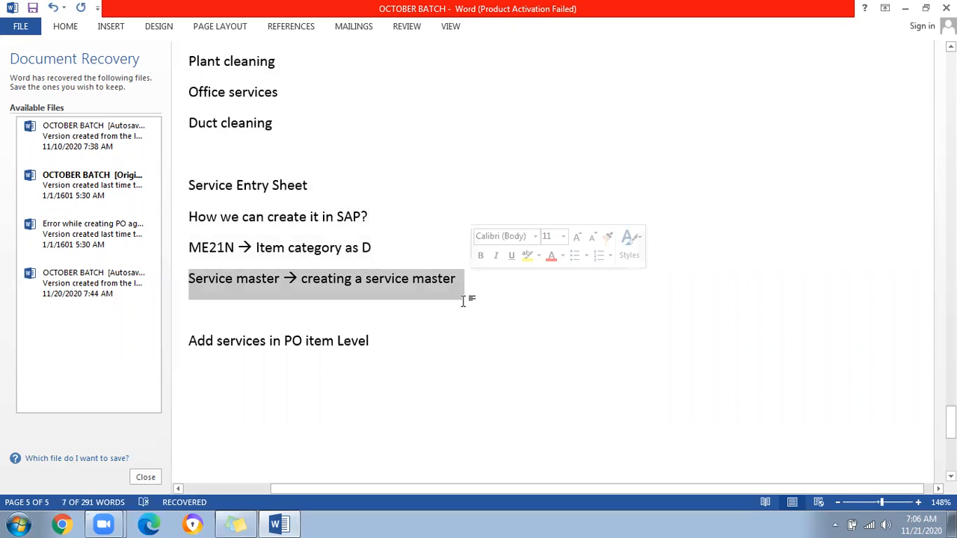
{"action": "left_click", "coordinate": [287, 302]}
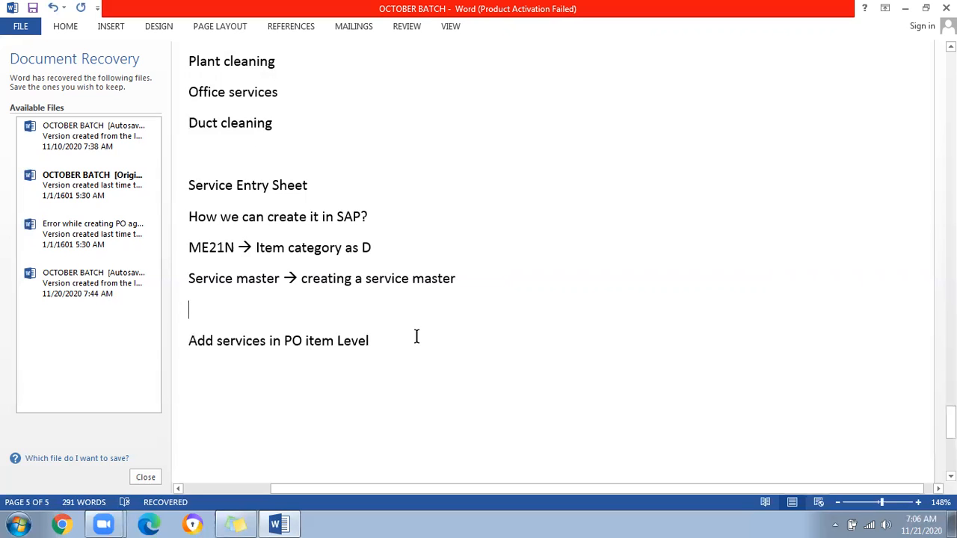
Insert a space after "Agenda:" in the agenda line of the notes.
{"action": "scroll", "coordinate": [417, 336], "scroll_direction": "up", "scroll_amount": 1}
{"action": "scroll", "coordinate": [416, 336], "scroll_direction": "up", "scroll_amount": 2}
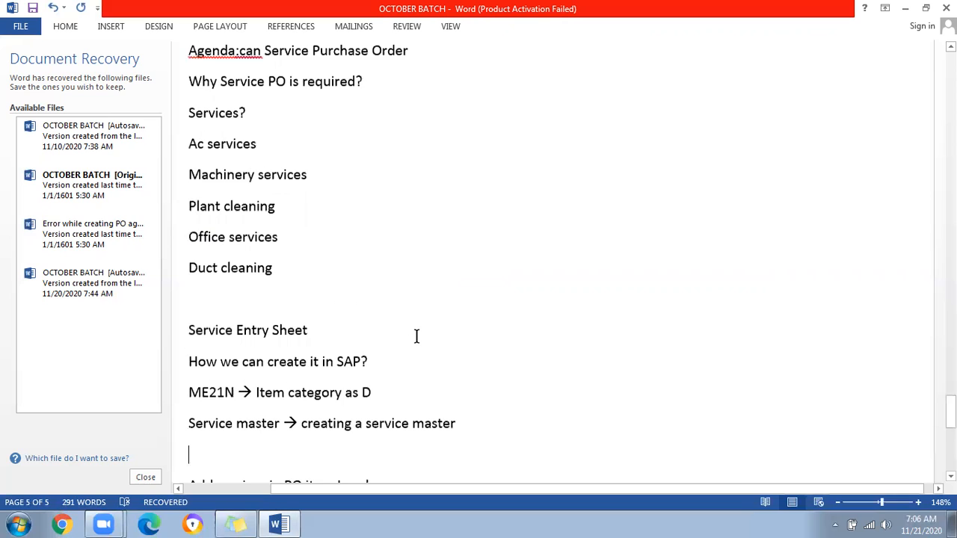
{"action": "scroll", "coordinate": [416, 336], "scroll_direction": "up", "scroll_amount": 1}
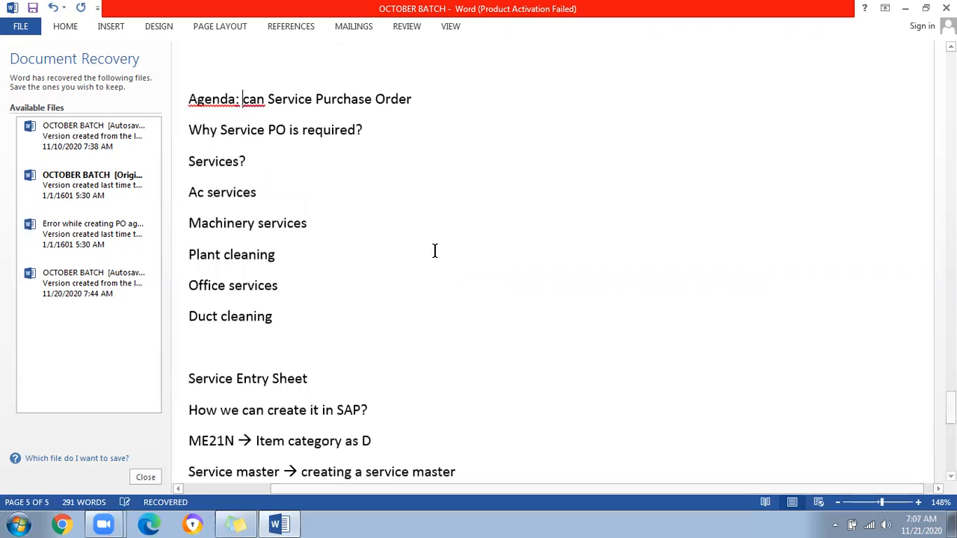
{"action": "scroll", "coordinate": [412, 322], "scroll_direction": "down", "scroll_amount": 4}
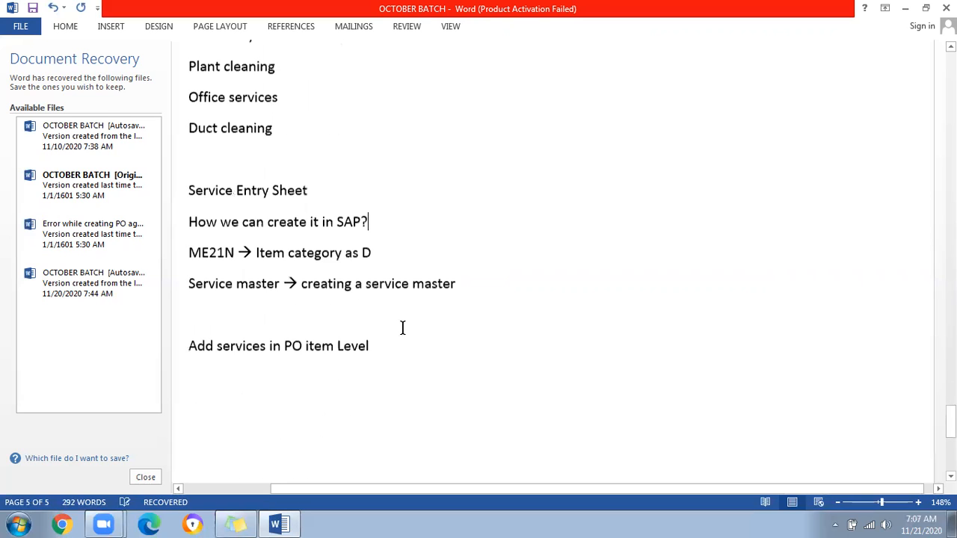
Add two empty lines below "Add services in PO item Level".
{"action": "scroll", "coordinate": [384, 285], "scroll_direction": "down", "scroll_amount": 1}
{"action": "left_click", "coordinate": [385, 288]}
{"action": "key", "text": "Return"}
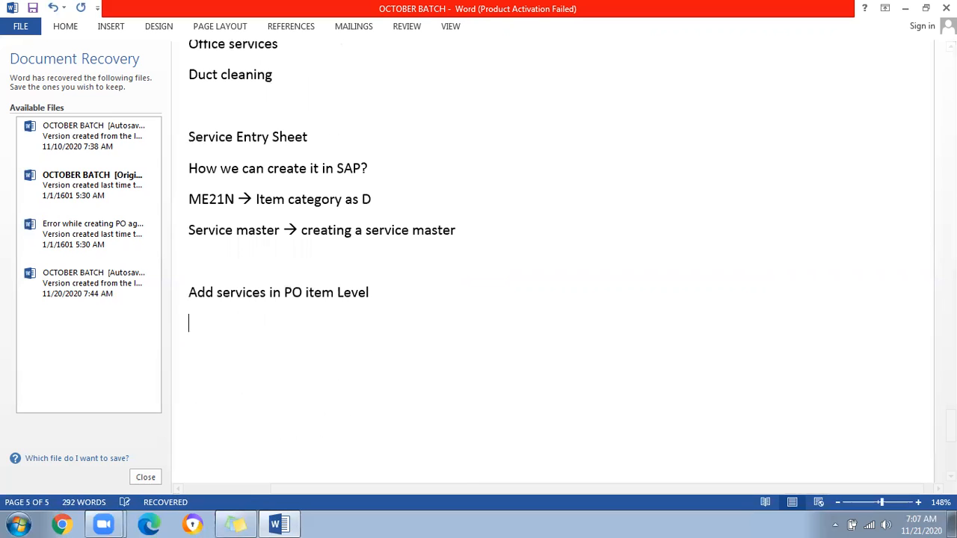
{"action": "key", "text": "Return"}
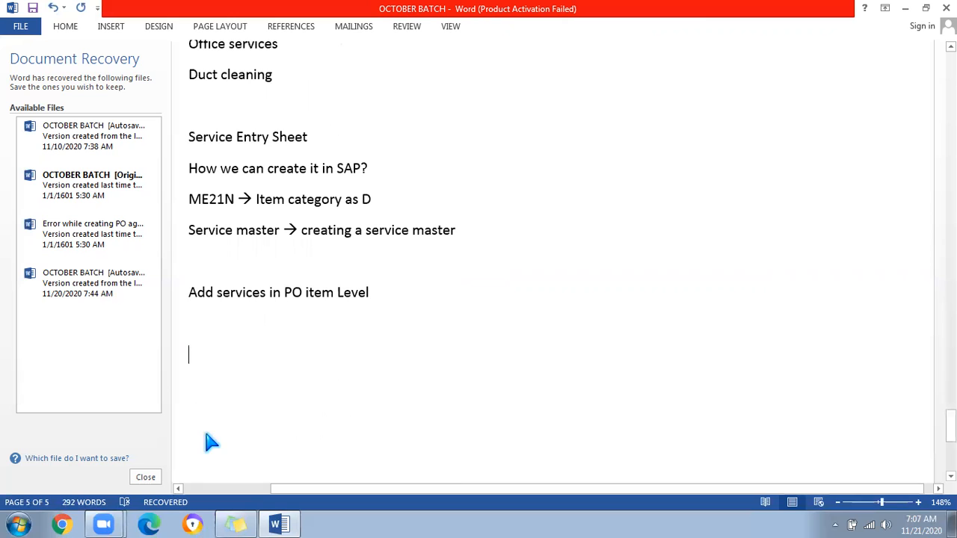
Switch from the document to the desktop and launch SAP Logon.
{"action": "key", "text": "super+d"}
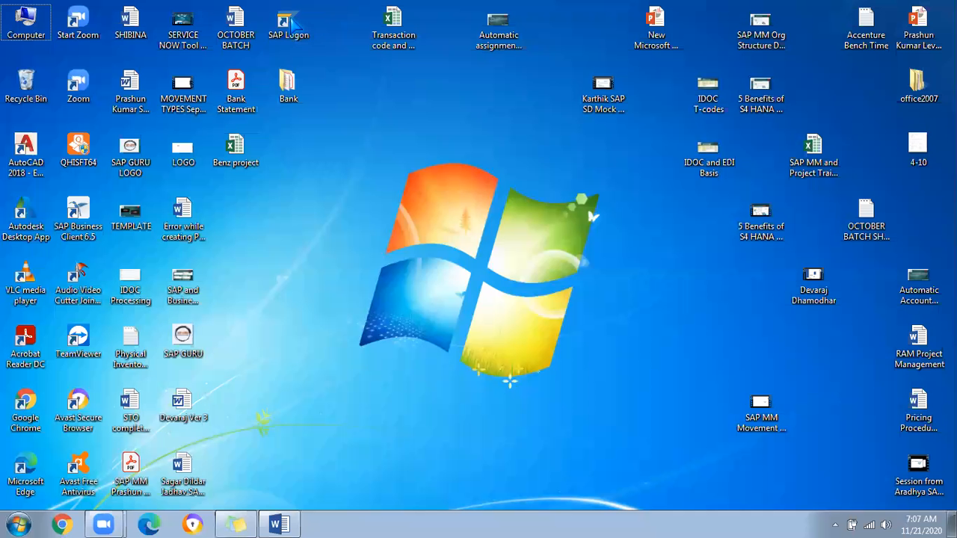
{"action": "left_click", "coordinate": [293, 22]}
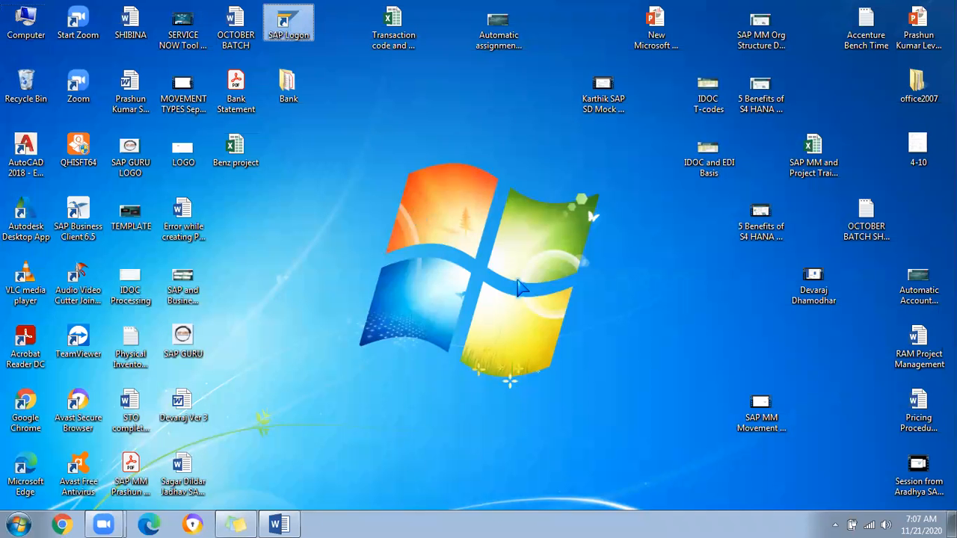
{"action": "key", "text": "Return"}
{"action": "left_click", "coordinate": [515, 273]}
{"action": "left_click", "coordinate": [103, 525]}
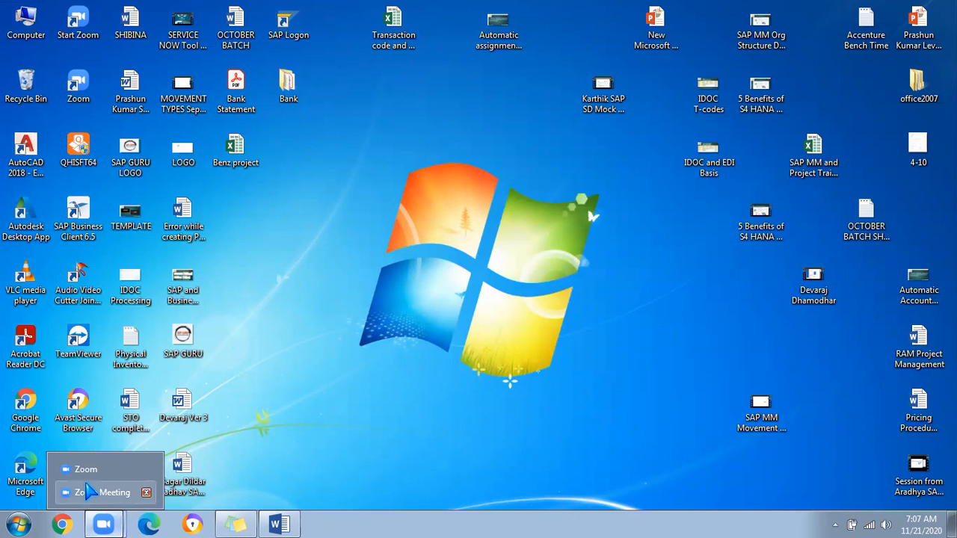
{"action": "left_click", "coordinate": [88, 491]}
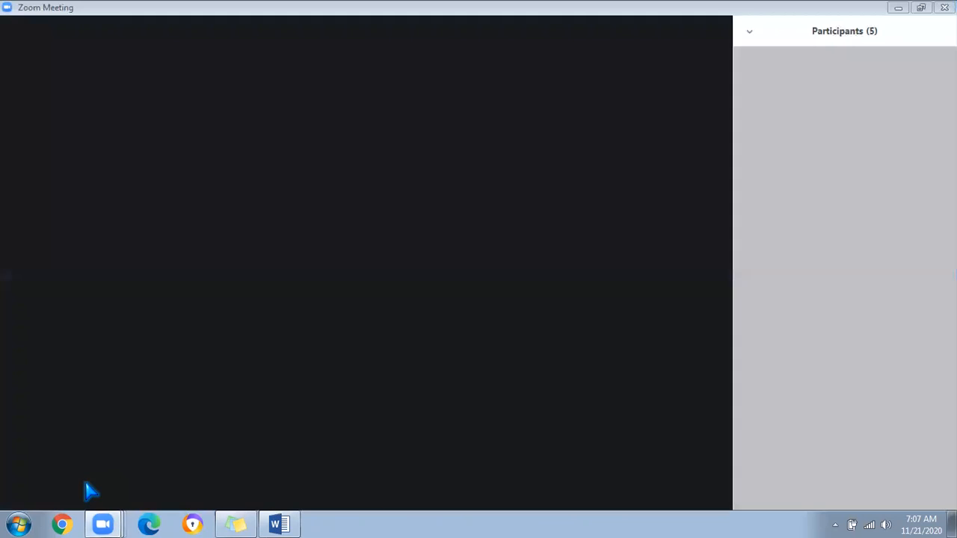
{"action": "left_click", "coordinate": [897, 9]}
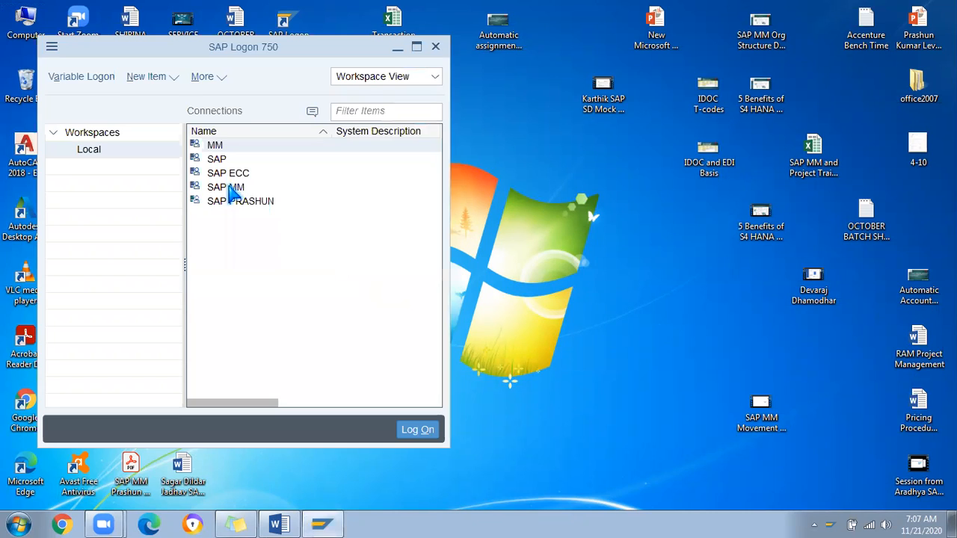
Open the SAP MM connection and log on to client 800 with the user name and account password.
{"action": "double_click", "coordinate": [228, 187]}
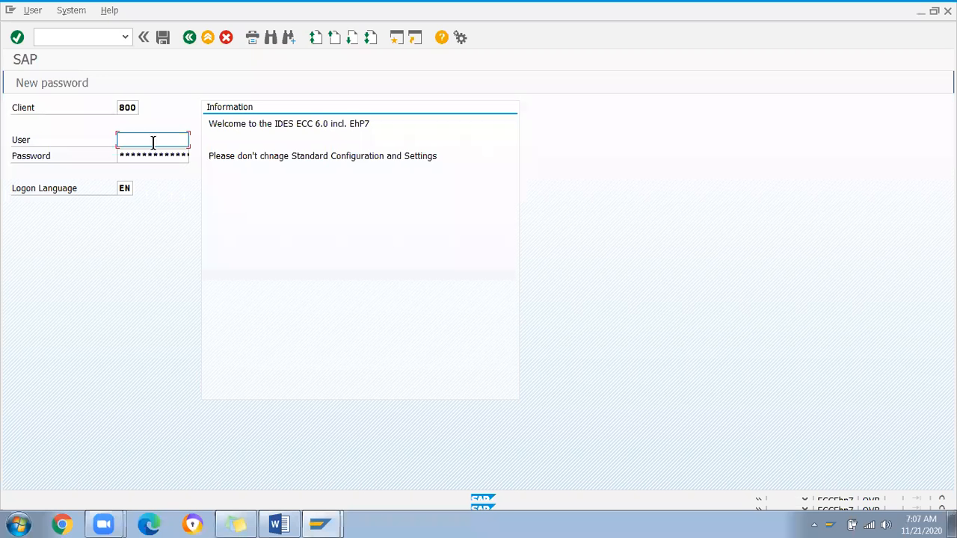
{"action": "left_click", "coordinate": [153, 142]}
{"action": "left_click", "coordinate": [150, 163]}
{"action": "left_click", "coordinate": [144, 157]}
{"action": "type", "text": "***********"}
{"action": "key", "text": "Return"}
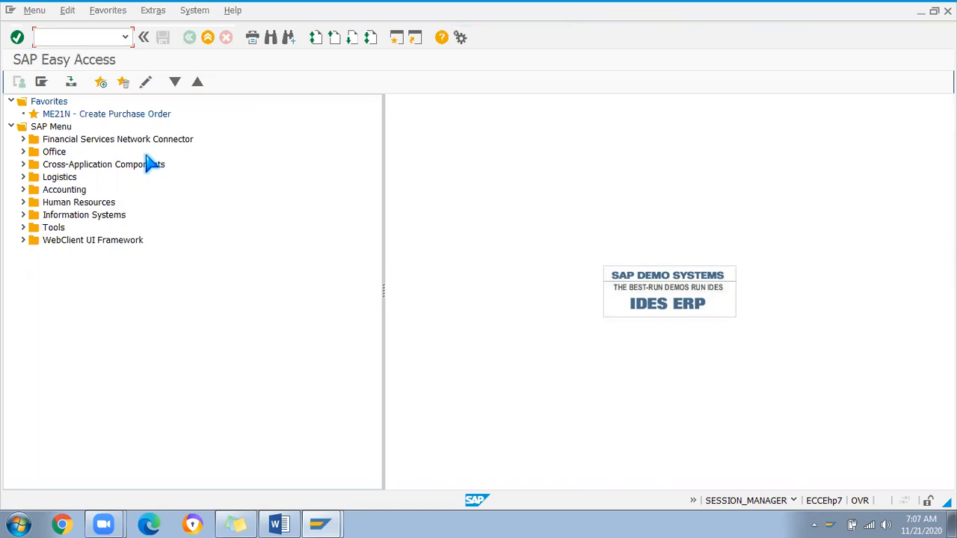
Start transaction SE16N and load the selection fields of table EKPO.
{"action": "type", "text": "se16n"}
{"action": "key", "text": "Return"}
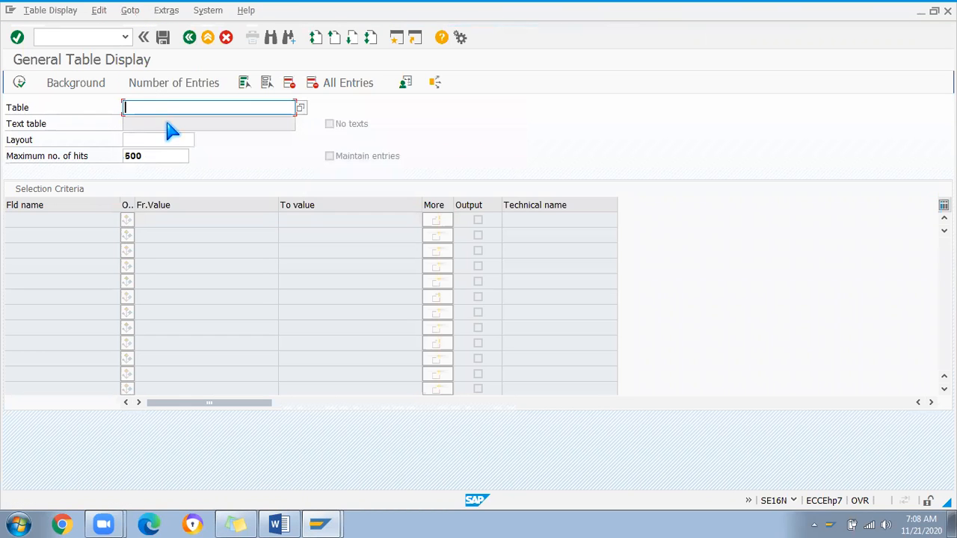
{"action": "type", "text": "EK"}
{"action": "left_click", "coordinate": [166, 123]}
{"action": "key", "text": "Return"}
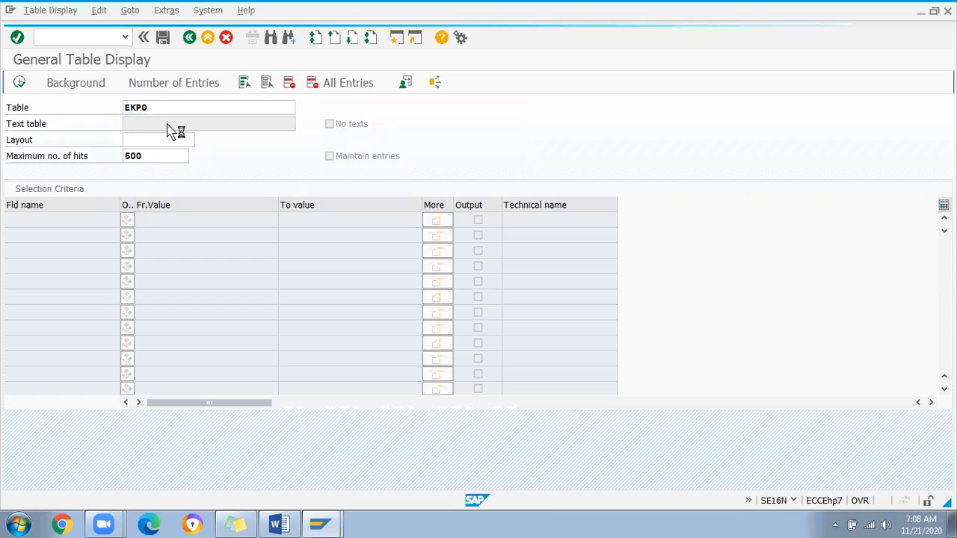
Search the EKPO selection criteria for the field name "Item category".
{"action": "left_click", "coordinate": [194, 296]}
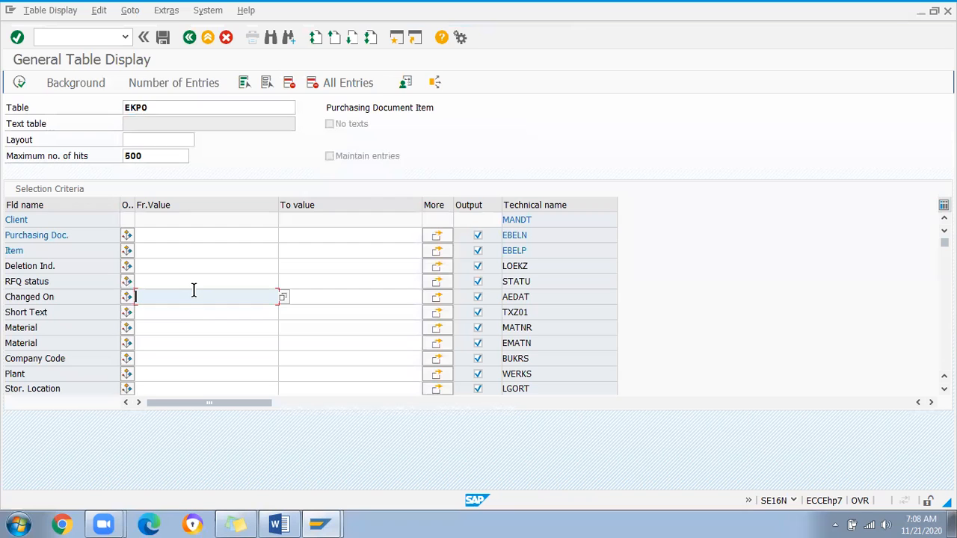
{"action": "key", "text": "ctrl+f"}
{"action": "type", "text": "Ite"}
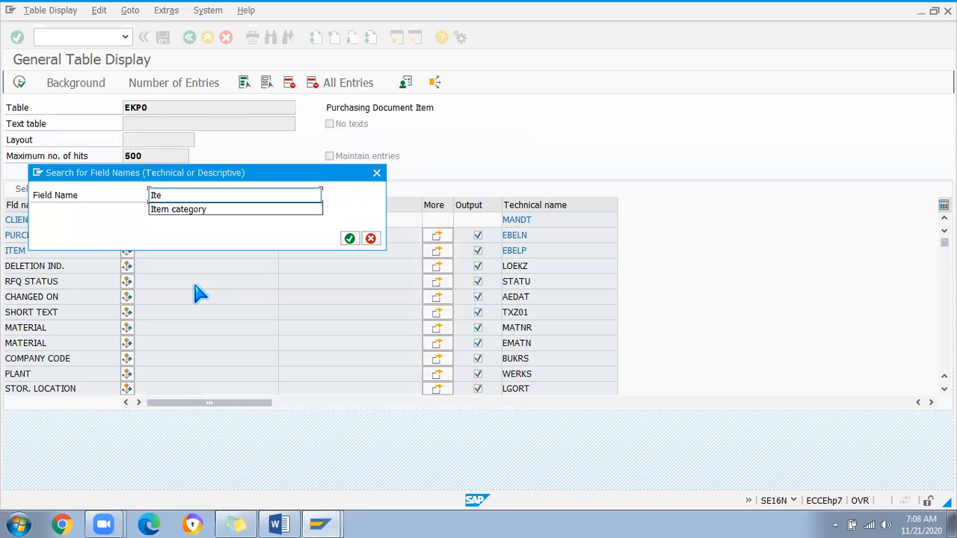
{"action": "left_click", "coordinate": [193, 215]}
{"action": "key", "text": "Return"}
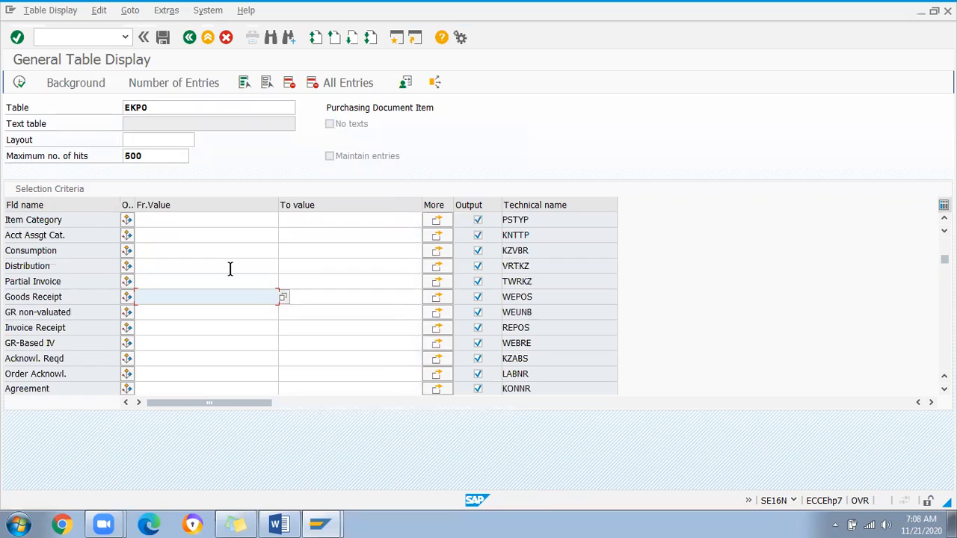
Show the possible Item Category values, widen the key column, and examine the entries from Standard through Service.
{"action": "left_click", "coordinate": [284, 222]}
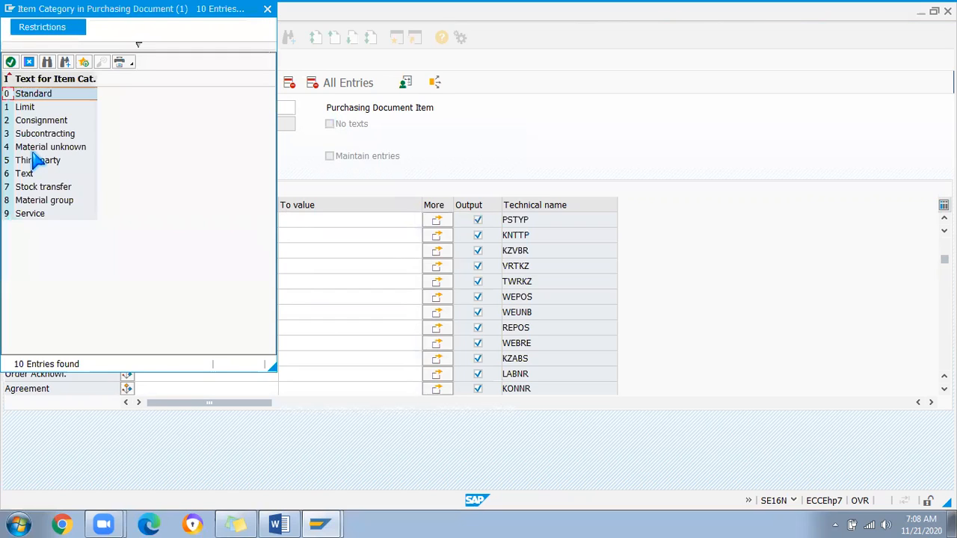
{"action": "left_click", "coordinate": [31, 214]}
{"action": "left_click_drag", "start_coordinate": [14, 78], "coordinate": [59, 78]}
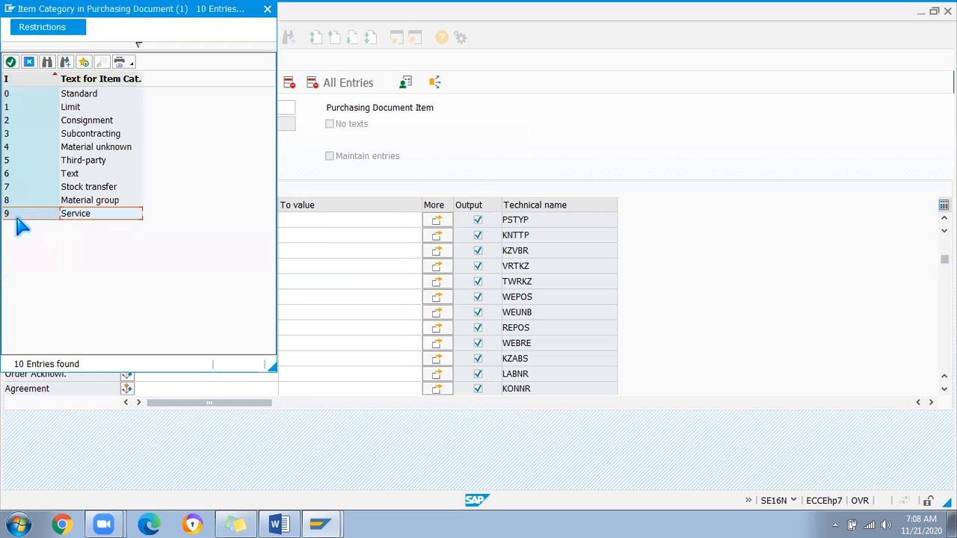
{"action": "left_click", "coordinate": [73, 95]}
{"action": "left_click", "coordinate": [77, 122]}
{"action": "left_click", "coordinate": [81, 134]}
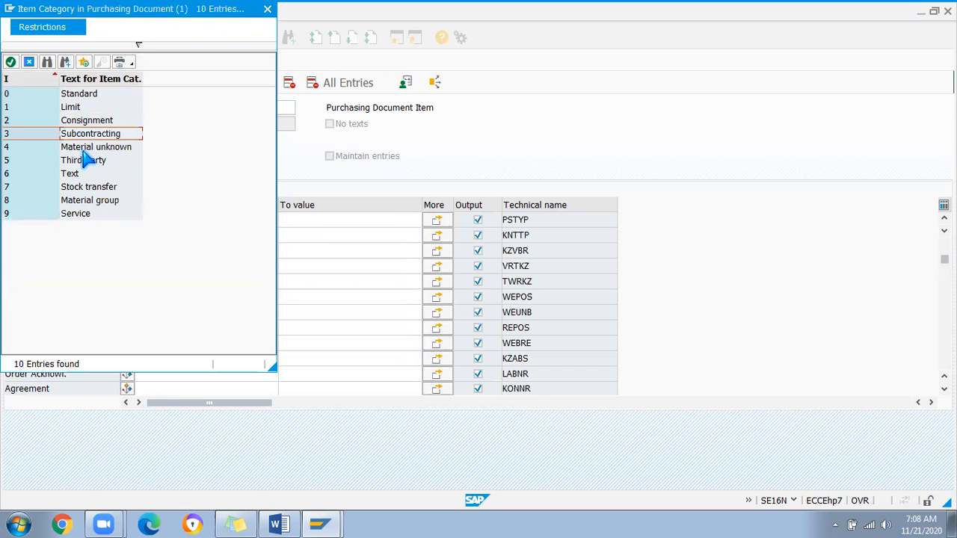
{"action": "left_click", "coordinate": [83, 188]}
{"action": "left_click", "coordinate": [82, 214]}
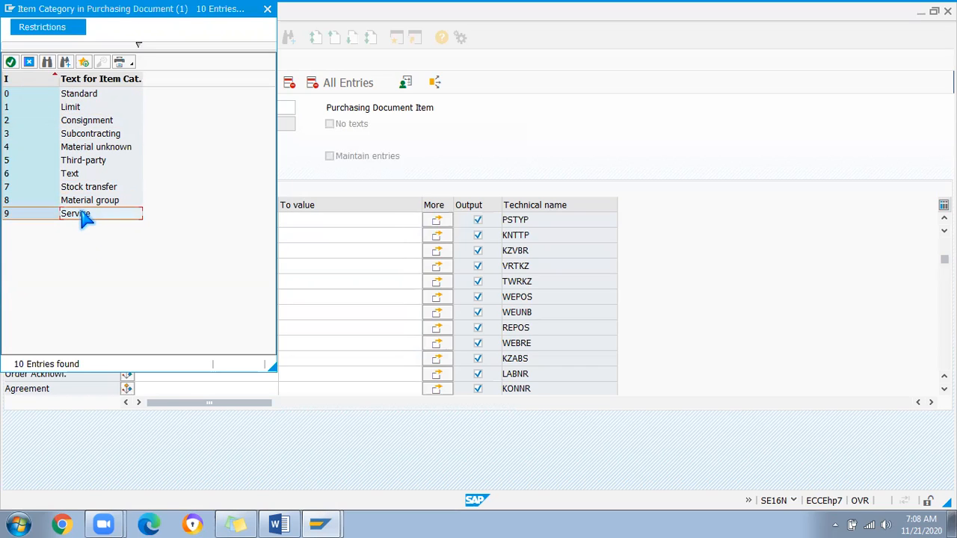
{"action": "left_click", "coordinate": [82, 205]}
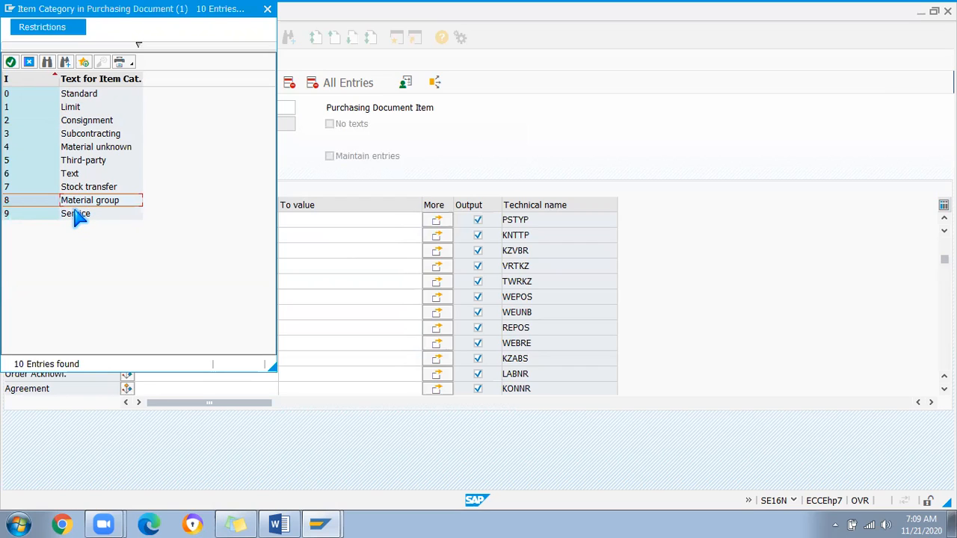
{"action": "left_click", "coordinate": [79, 214]}
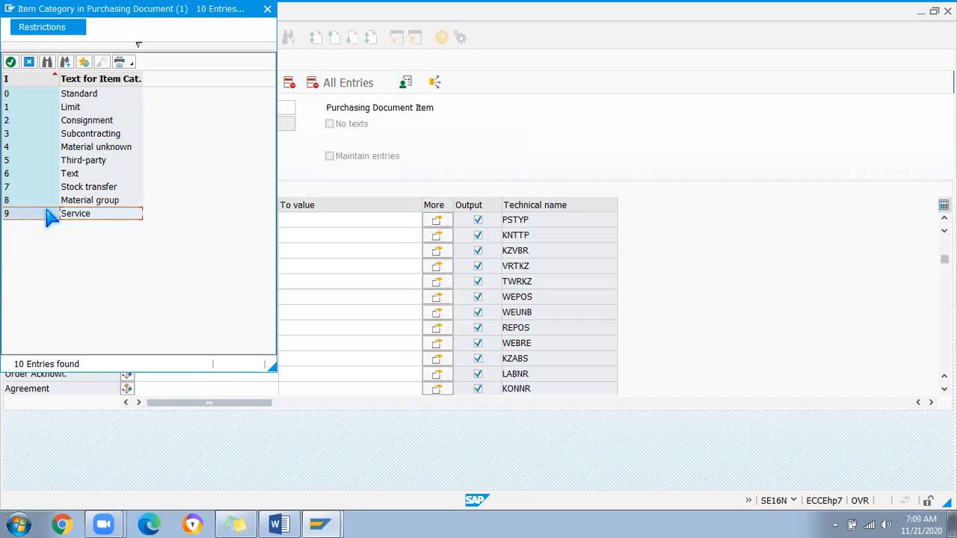
Restrict the EKPO selection to item category 9 (Service) and Changed On dates from 16.11.2020 to 21.11.2020, and run it.
{"action": "double_click", "coordinate": [47, 216]}
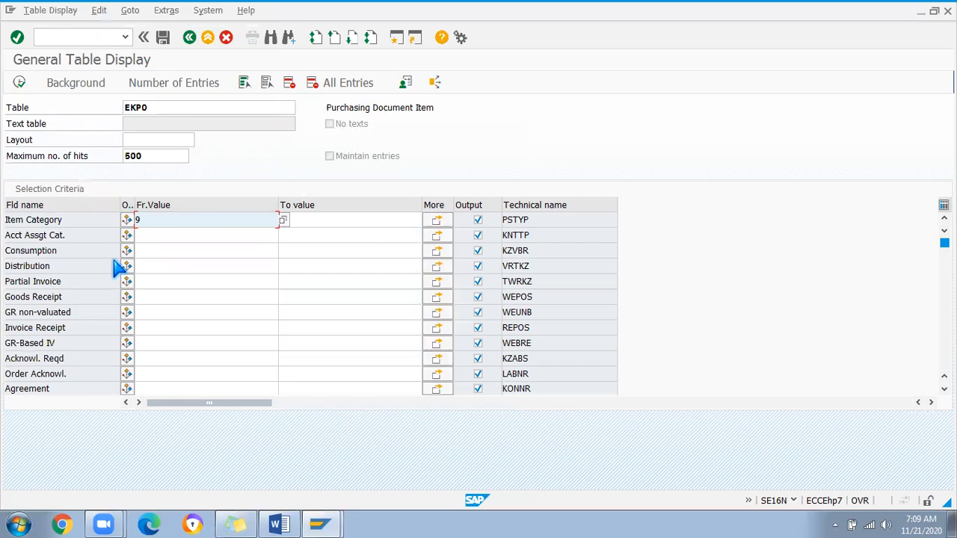
{"action": "key", "text": "Return"}
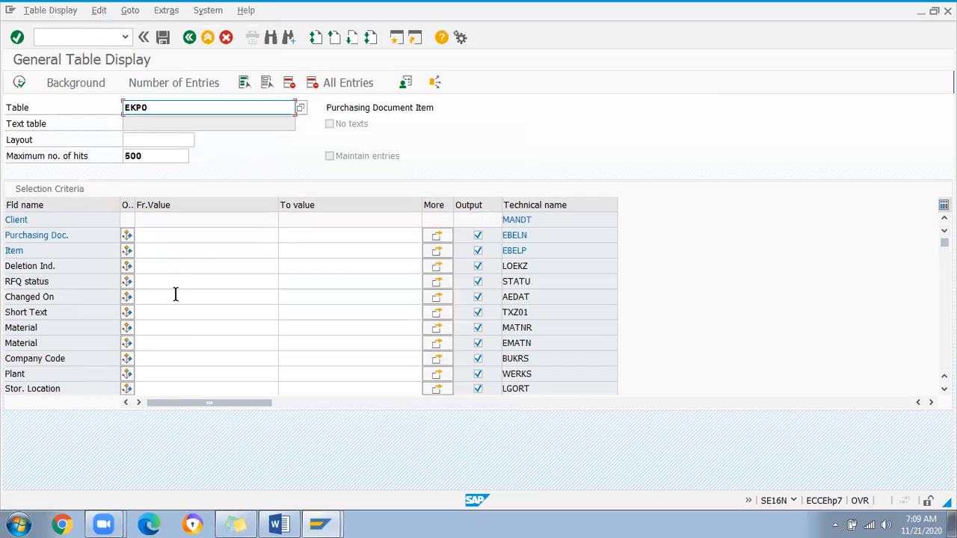
{"action": "left_click", "coordinate": [175, 296]}
{"action": "left_click", "coordinate": [284, 296]}
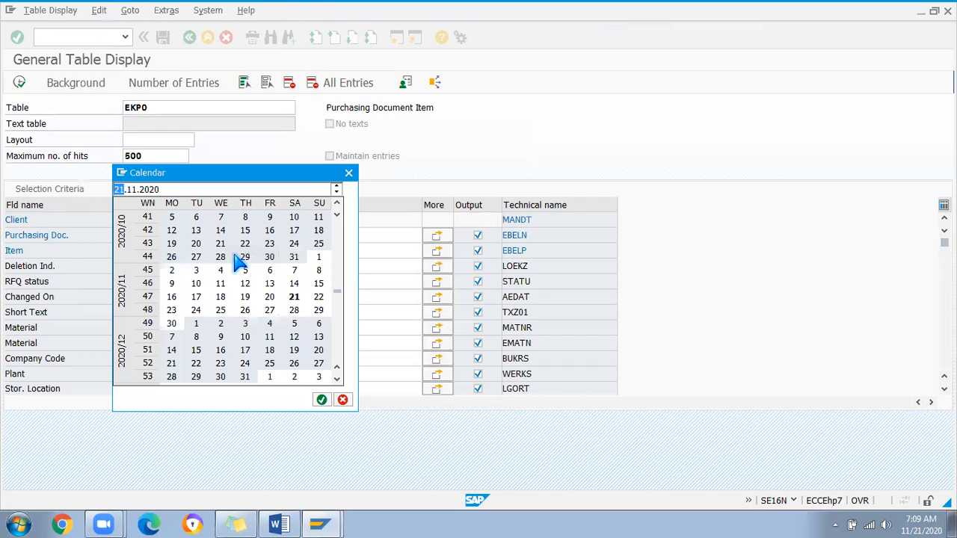
{"action": "double_click", "coordinate": [173, 298]}
{"action": "left_click", "coordinate": [339, 299]}
{"action": "left_click", "coordinate": [413, 297]}
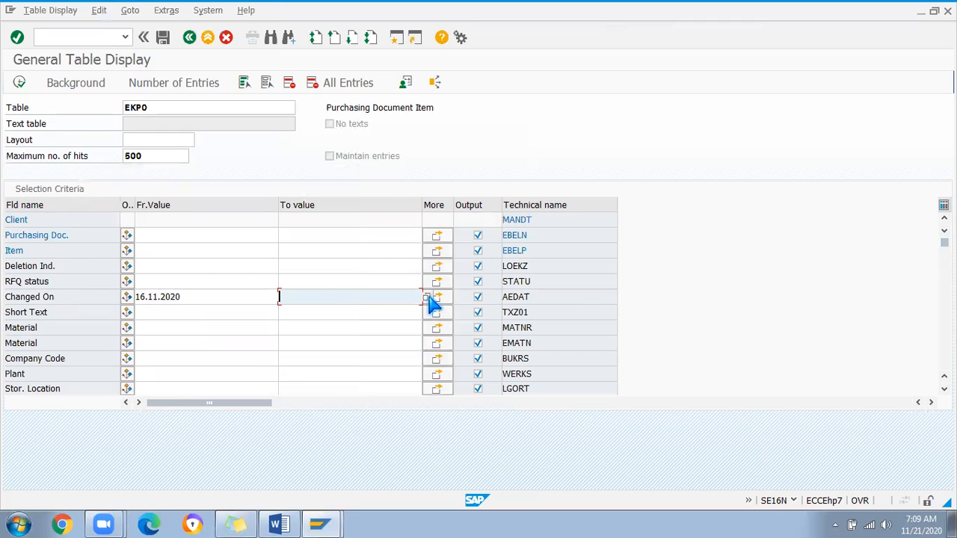
{"action": "double_click", "coordinate": [294, 297]}
{"action": "left_click", "coordinate": [19, 84]}
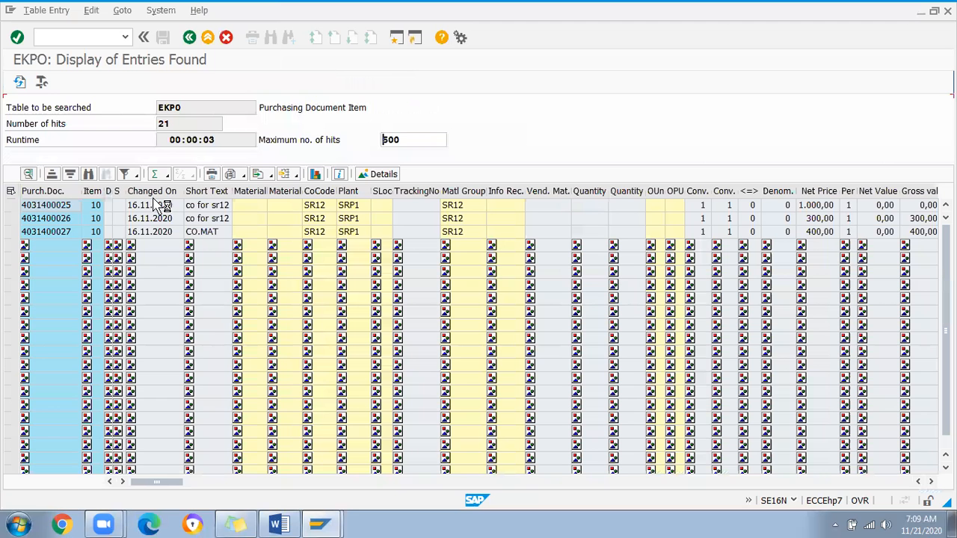
Sort the EKPO entries by Changed On in descending order and widen the company code column.
{"action": "left_click", "coordinate": [146, 193]}
{"action": "left_click", "coordinate": [69, 174]}
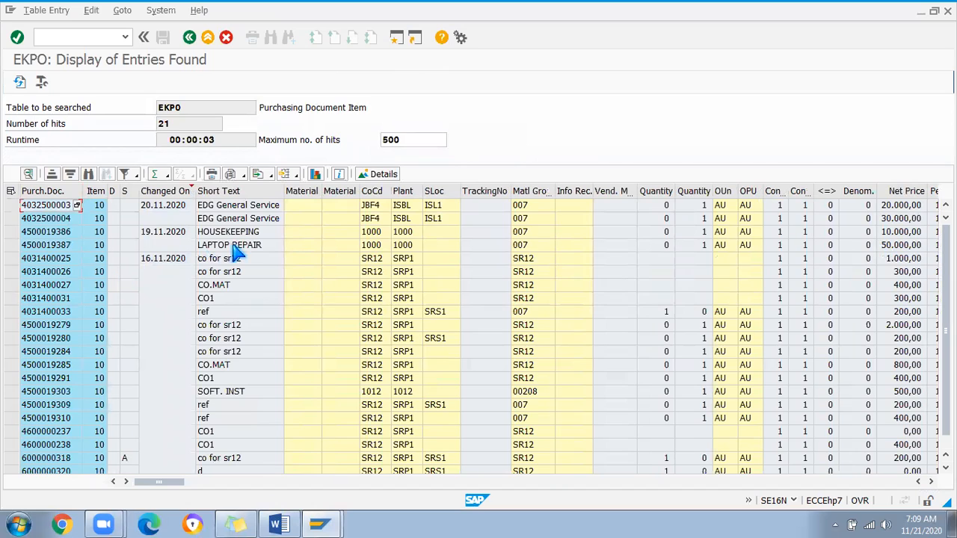
{"action": "left_click", "coordinate": [376, 207]}
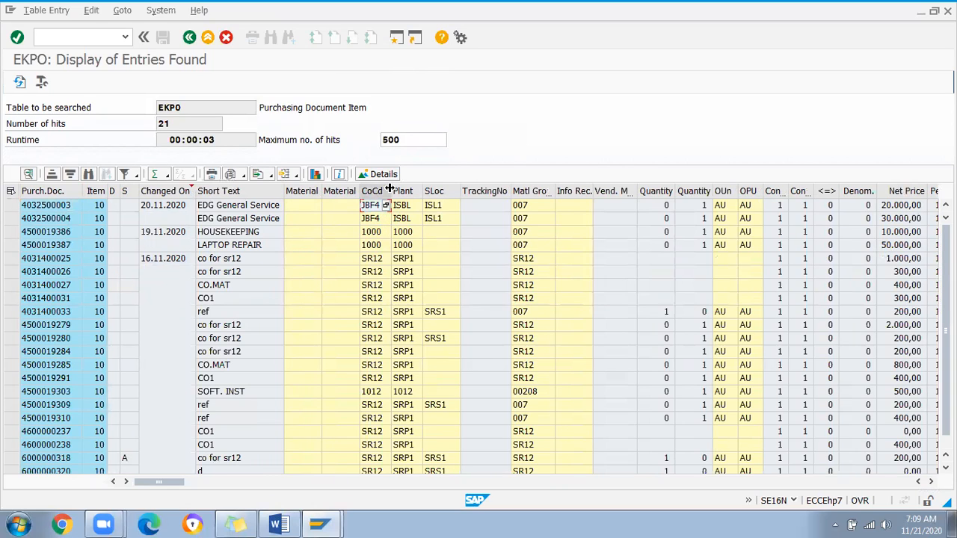
{"action": "left_click_drag", "start_coordinate": [390, 192], "coordinate": [429, 191]}
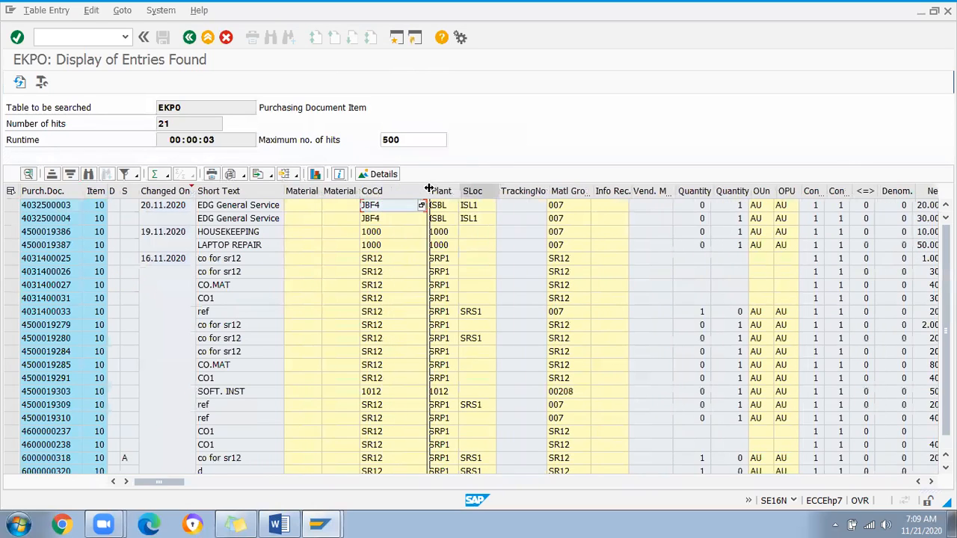
Examine the company codes and the purchasing document of the HOUSEKEEPING entry in the EKPO list.
{"action": "left_click", "coordinate": [377, 232]}
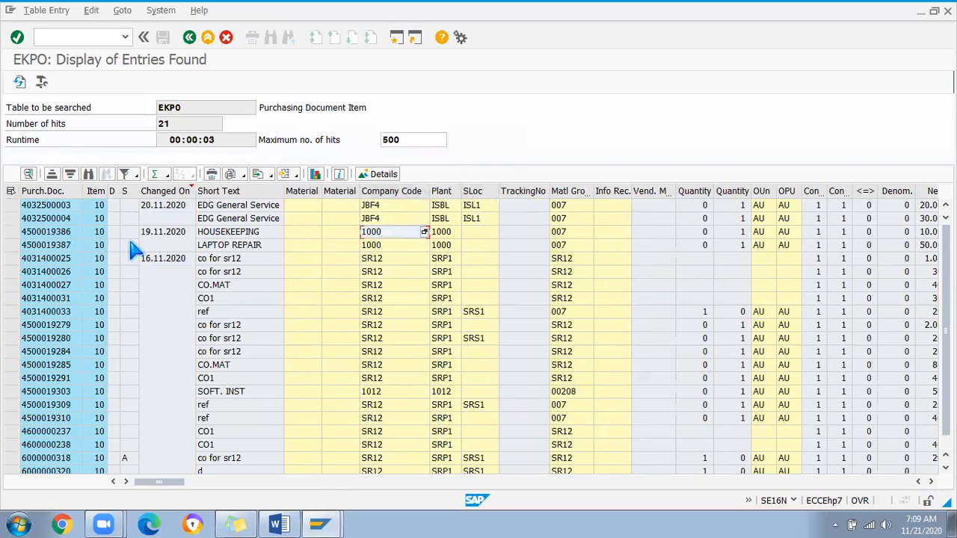
{"action": "left_click", "coordinate": [36, 233]}
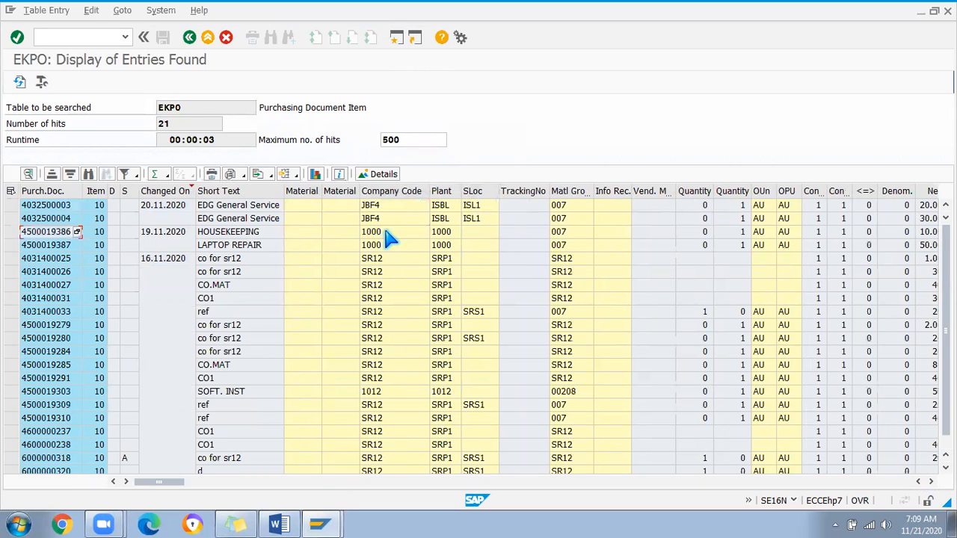
{"action": "left_click", "coordinate": [388, 236]}
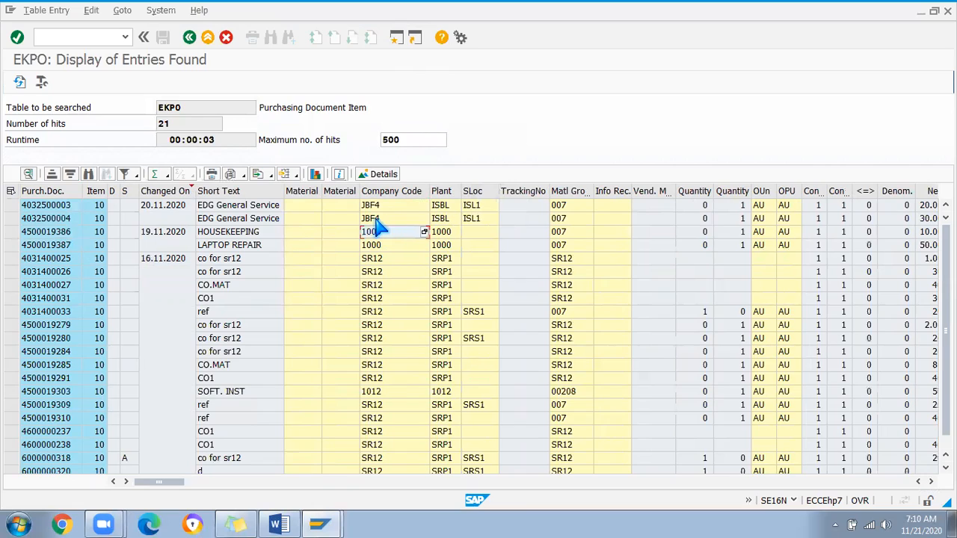
{"action": "left_click", "coordinate": [376, 222]}
{"action": "left_click", "coordinate": [376, 235]}
{"action": "left_click", "coordinate": [54, 233]}
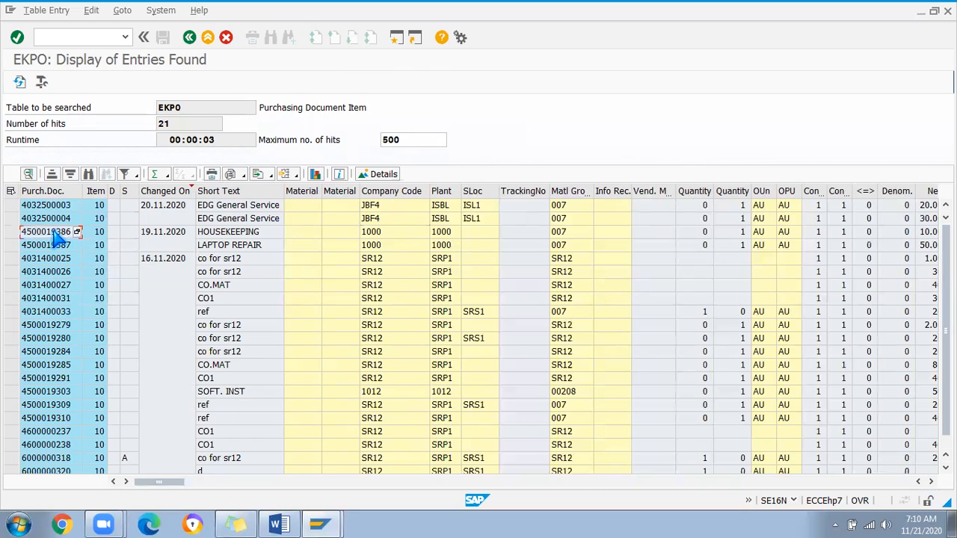
{"action": "left_click", "coordinate": [54, 234]}
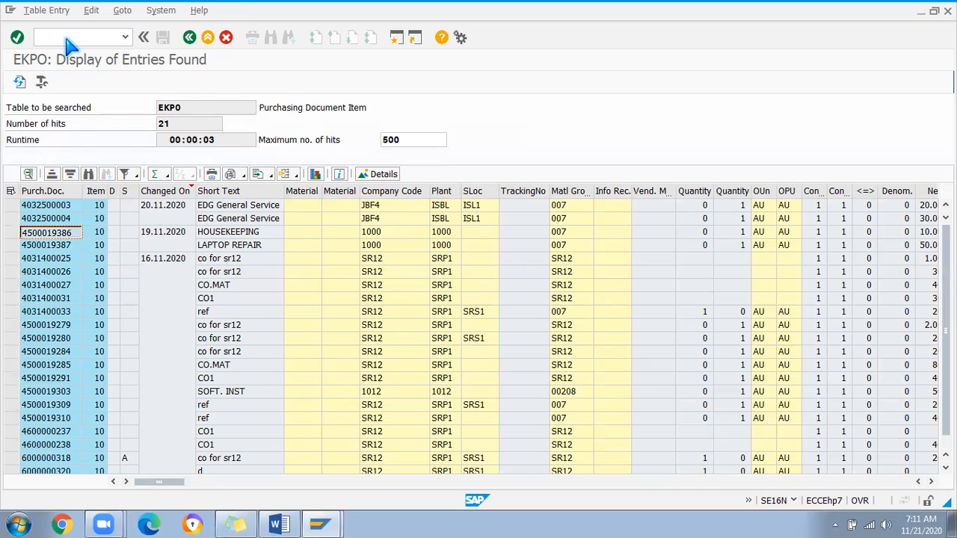
Start transaction ME2N in a new session and restrict the item category to D (Service).
{"action": "type", "text": "me2n"}
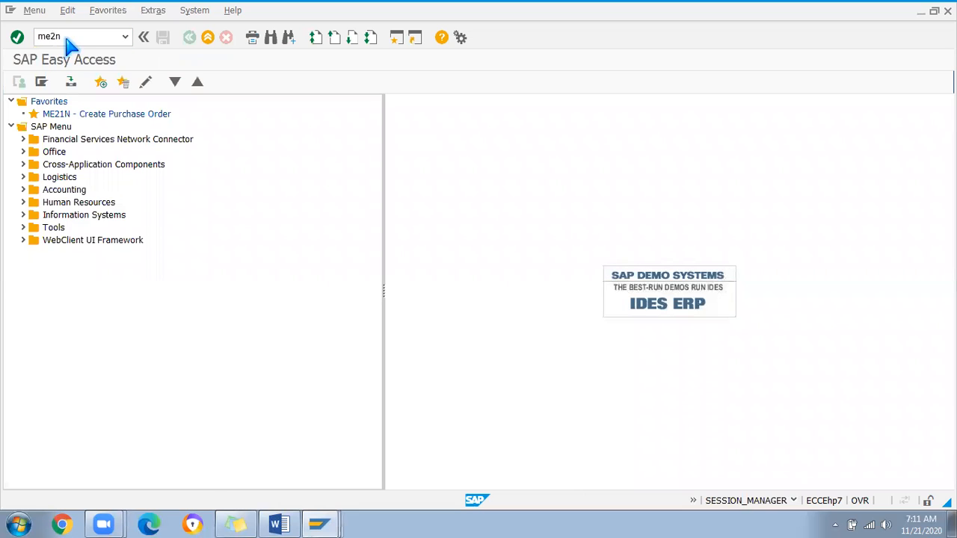
{"action": "key", "text": "Return"}
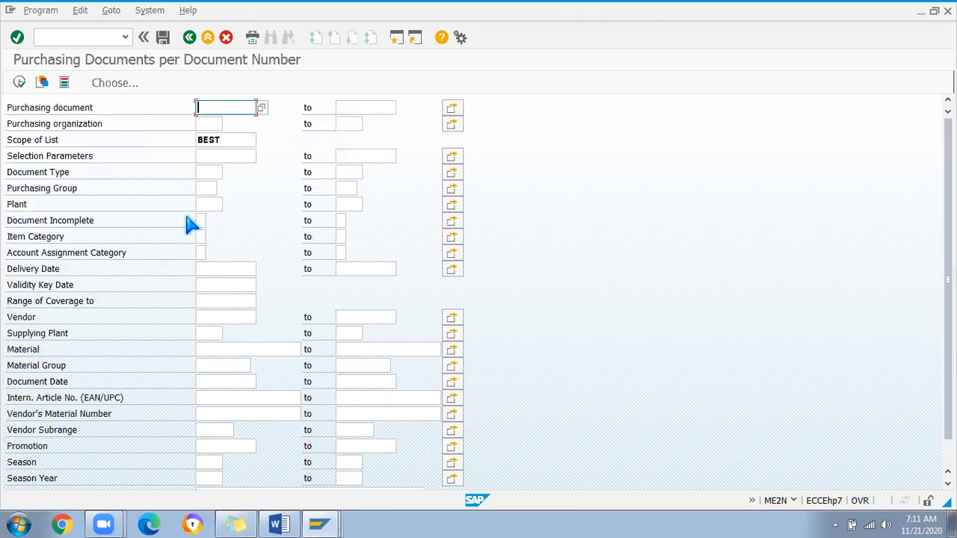
{"action": "left_click", "coordinate": [203, 239]}
{"action": "left_click", "coordinate": [210, 236]}
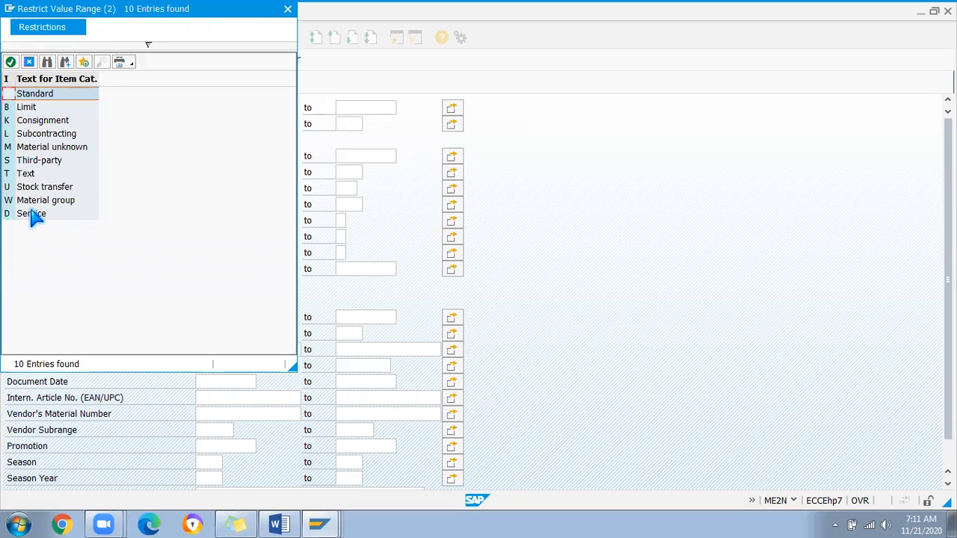
{"action": "key", "text": "Return"}
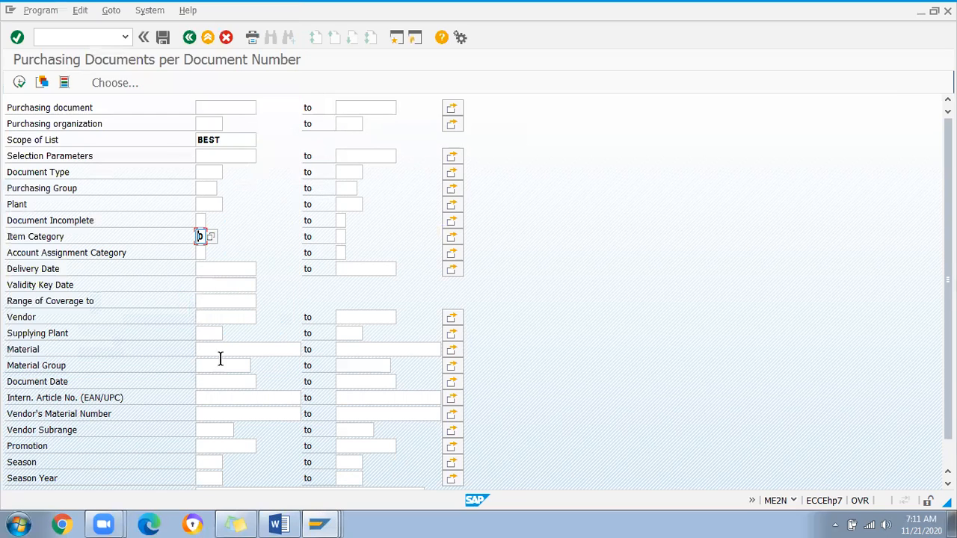
Limit the ME2N selection to document dates 16.11.2020 to 21.11.2020 and plant 1000, and run the list.
{"action": "left_click", "coordinate": [235, 383]}
{"action": "left_click", "coordinate": [262, 379]}
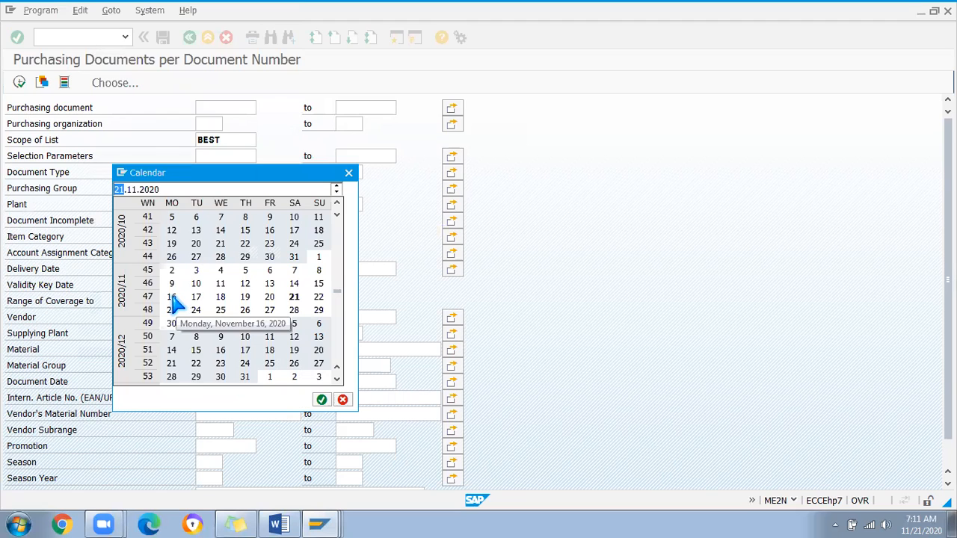
{"action": "left_click", "coordinate": [363, 379]}
{"action": "left_click", "coordinate": [402, 380]}
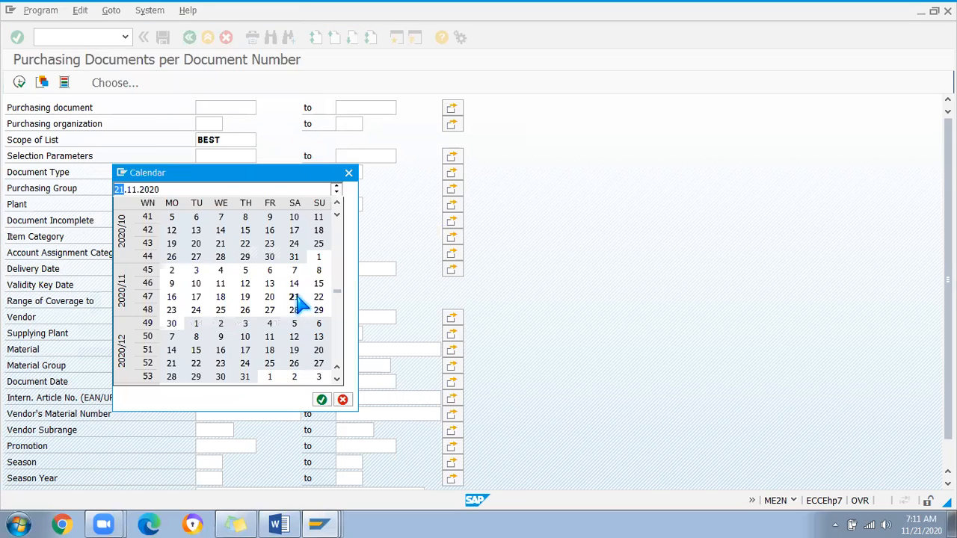
{"action": "double_click", "coordinate": [295, 299]}
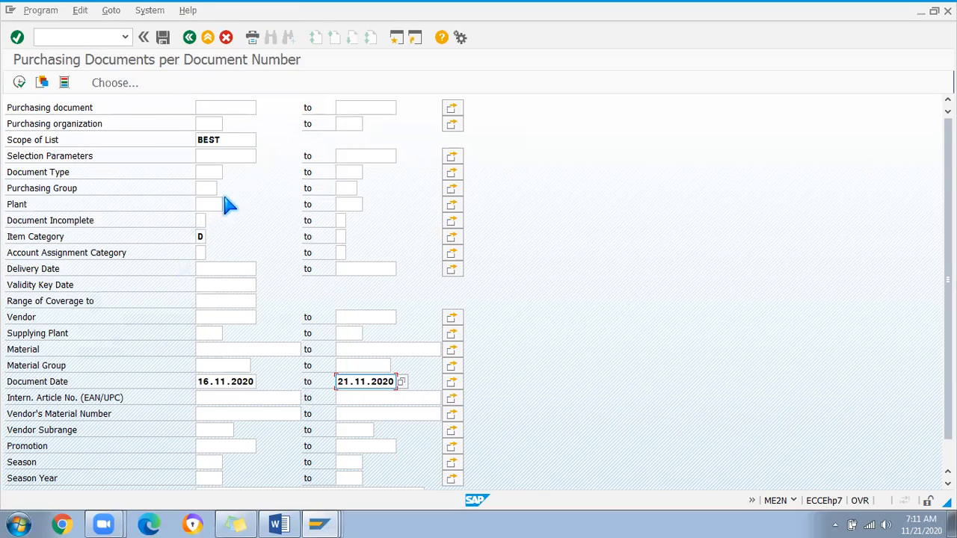
{"action": "left_click", "coordinate": [199, 206]}
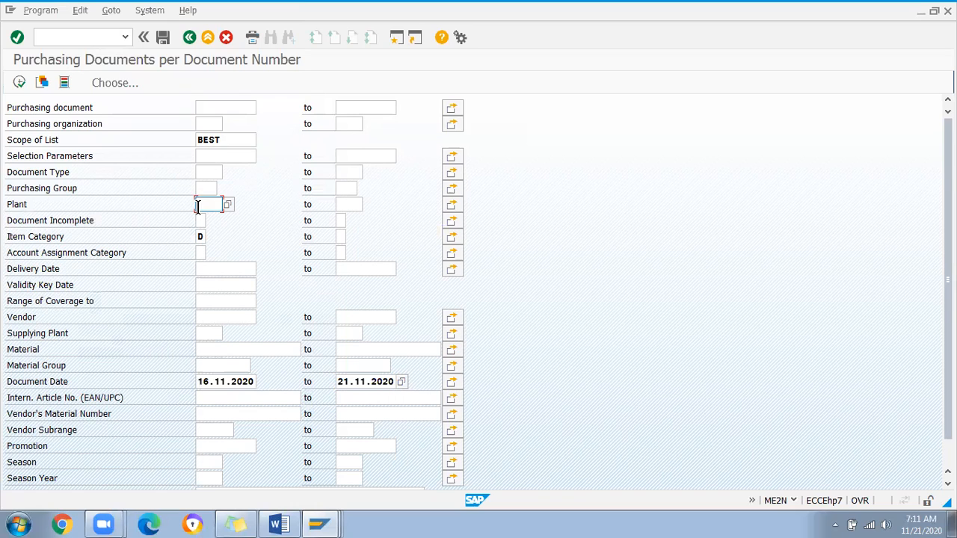
{"action": "type", "text": "1000"}
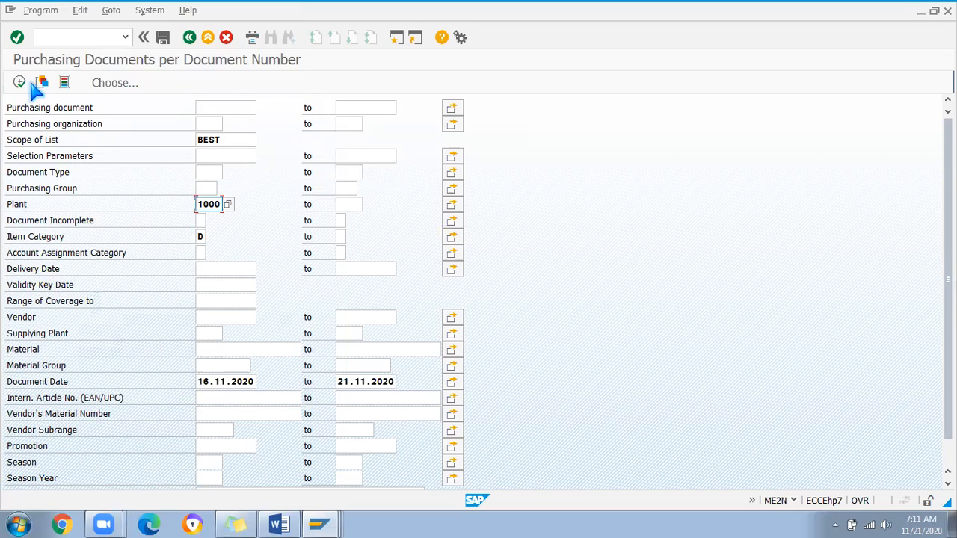
{"action": "left_click", "coordinate": [19, 82]}
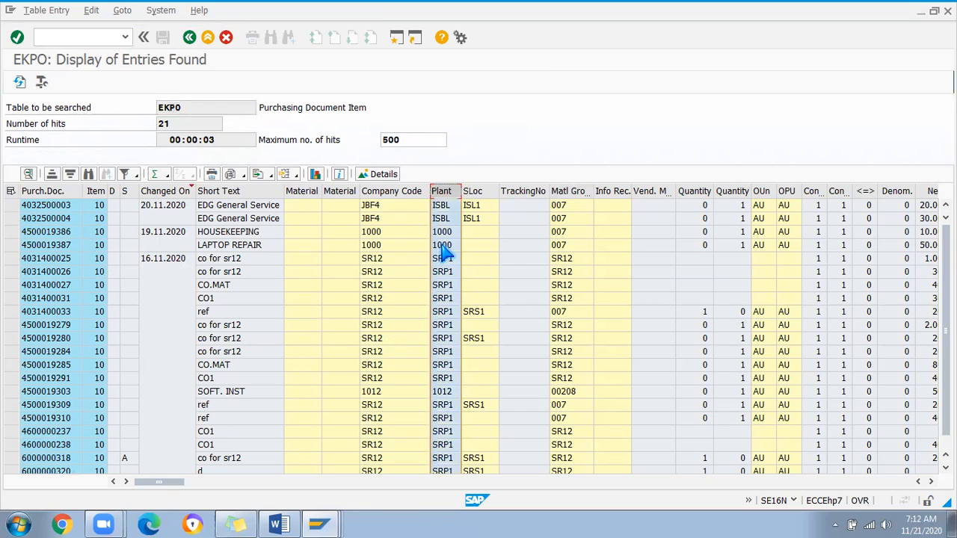
Check the plants of the HOUSEKEEPING and LAPTOP REPAIR entries in EKPO, and open the HOUSEKEEPING purchase order from the ME2N list.
{"action": "left_click", "coordinate": [441, 233]}
{"action": "left_click", "coordinate": [443, 246]}
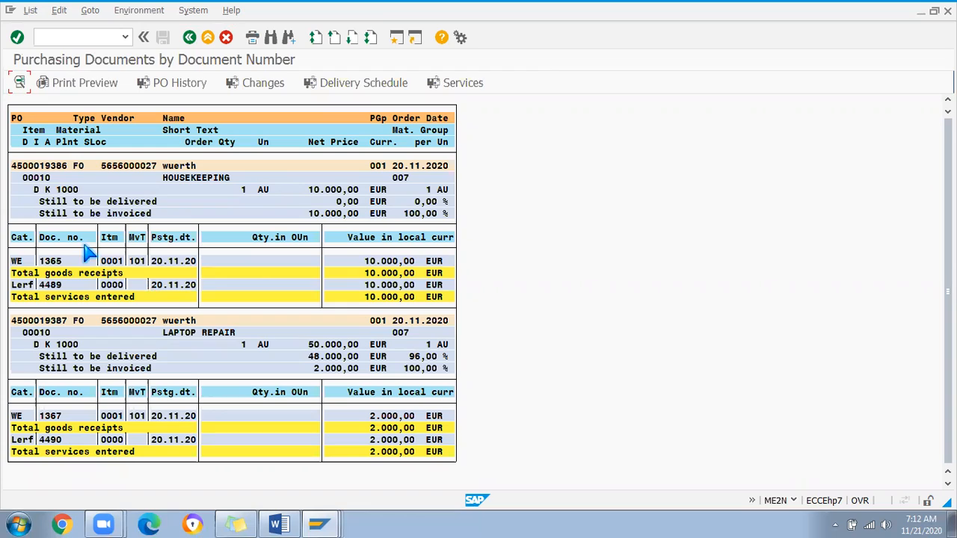
{"action": "double_click", "coordinate": [53, 172]}
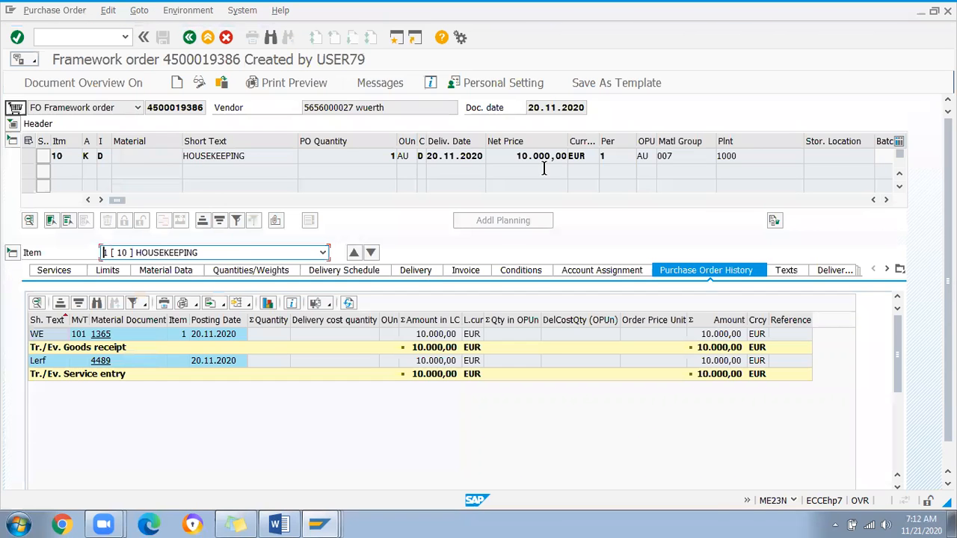
{"action": "left_click", "coordinate": [748, 157]}
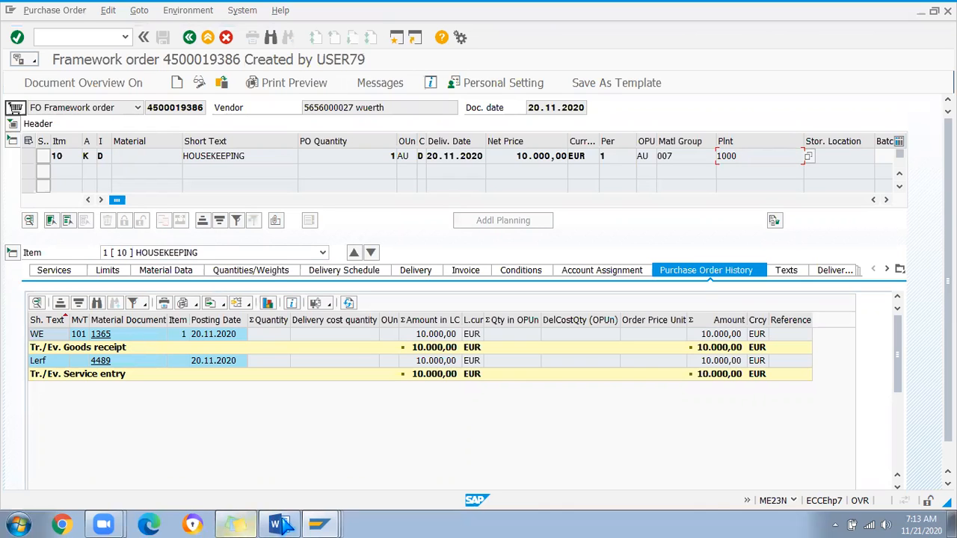
Switch to the OCTOBER BATCH document in Word, add "ML81N" below "Add services in PO item Level", and select that line.
{"action": "key", "text": "alt+Tab"}
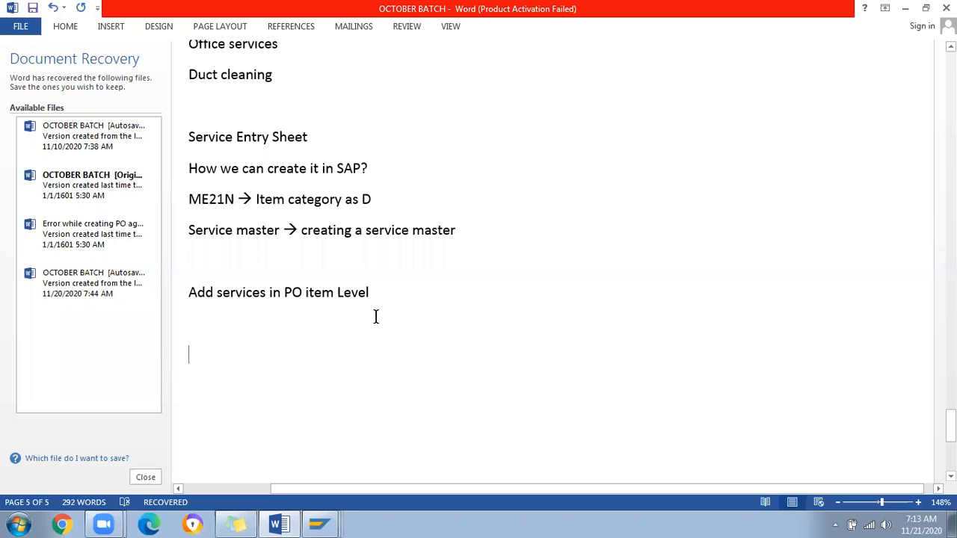
{"action": "type", "text": "ML"}
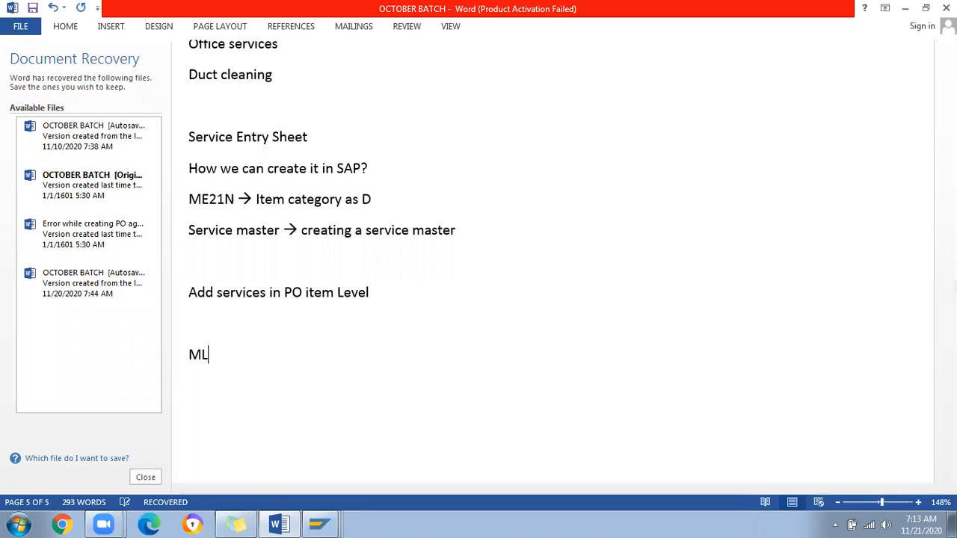
{"action": "type", "text": "81N"}
{"action": "left_click_drag", "start_coordinate": [291, 344], "coordinate": [107, 326]}
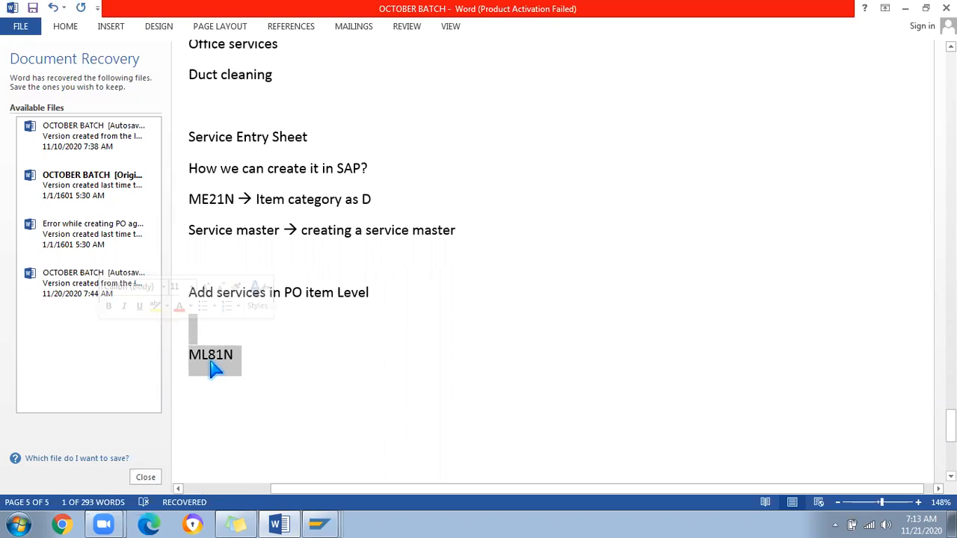
Switch back to SAP, open the service entry sheet from the HOUSEKEEPING order's history, and examine its acceptance status and service line.
{"action": "key", "text": "alt+Tab"}
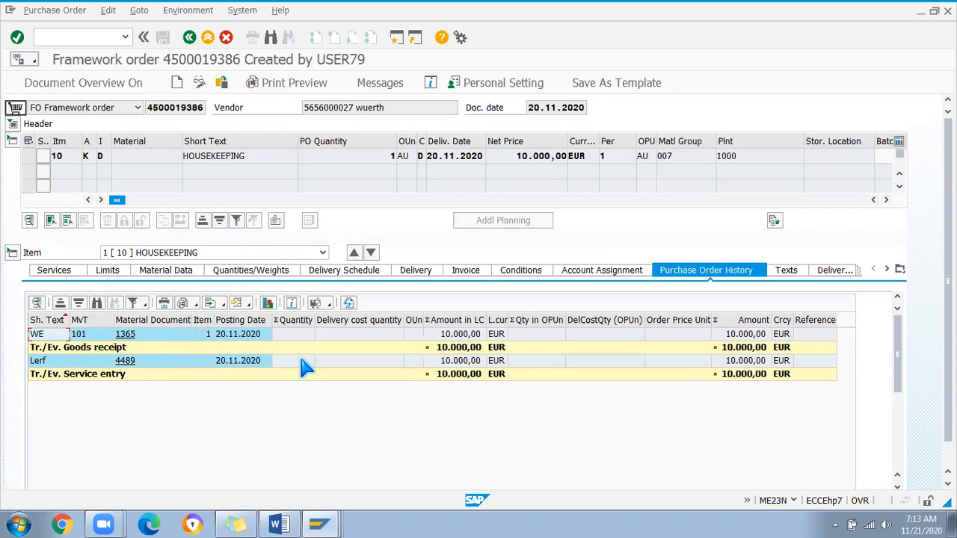
{"action": "left_click", "coordinate": [131, 362]}
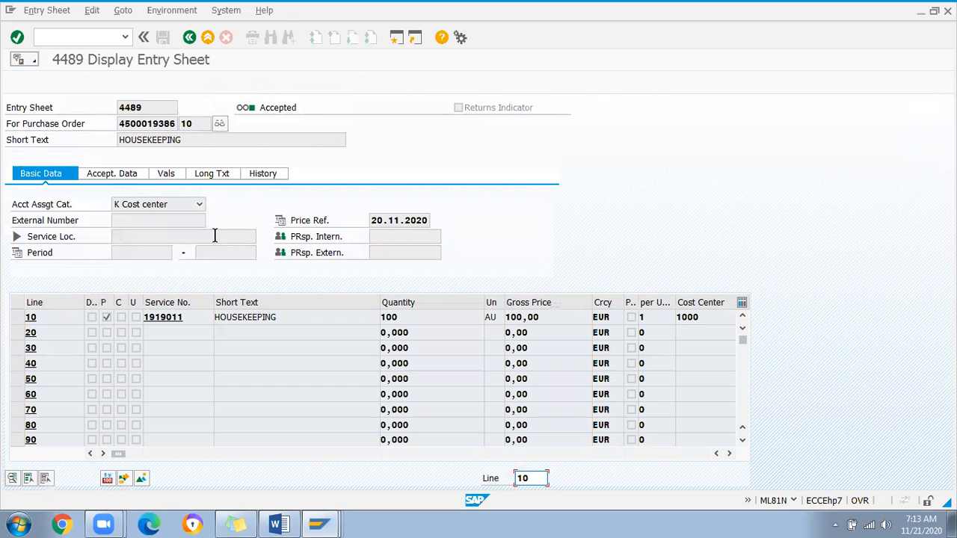
{"action": "left_click", "coordinate": [145, 107]}
{"action": "left_click", "coordinate": [240, 108]}
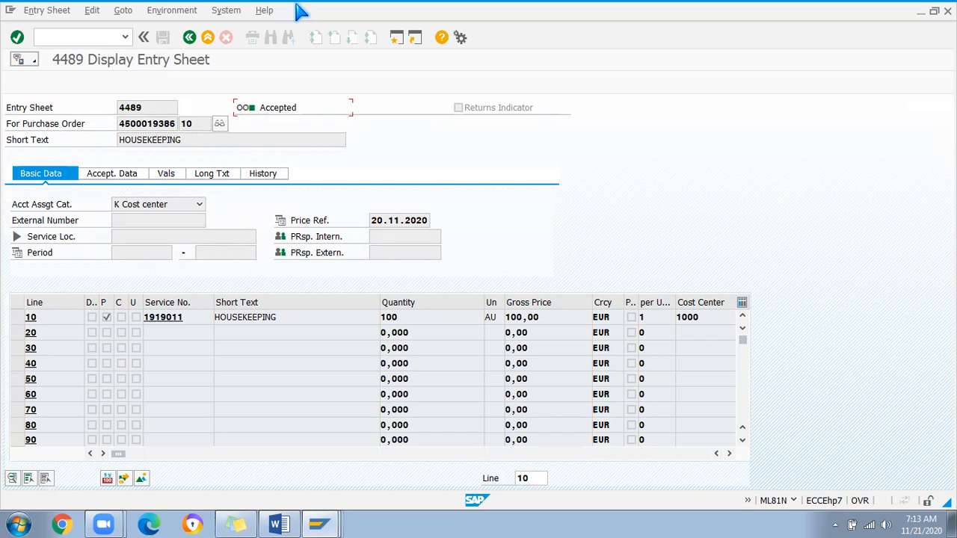
{"action": "left_click", "coordinate": [180, 317]}
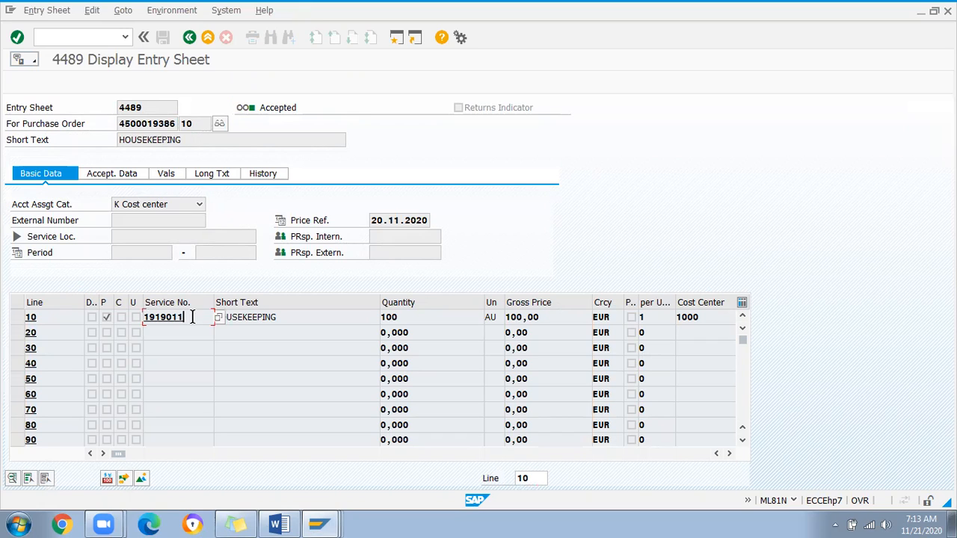
{"action": "double_click", "coordinate": [134, 315]}
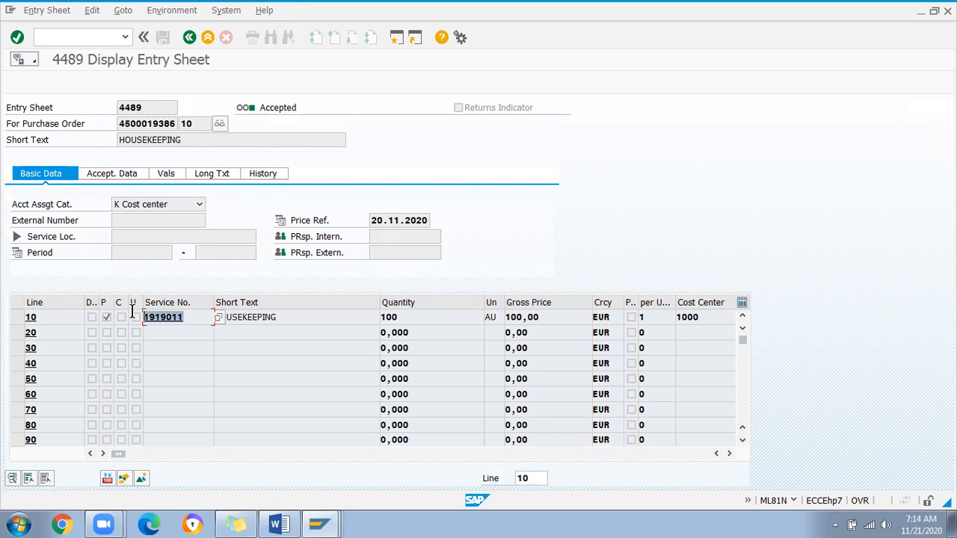
{"action": "left_click", "coordinate": [299, 318]}
Open the service master display transaction AC03 in a new session.
{"action": "left_click", "coordinate": [396, 38]}
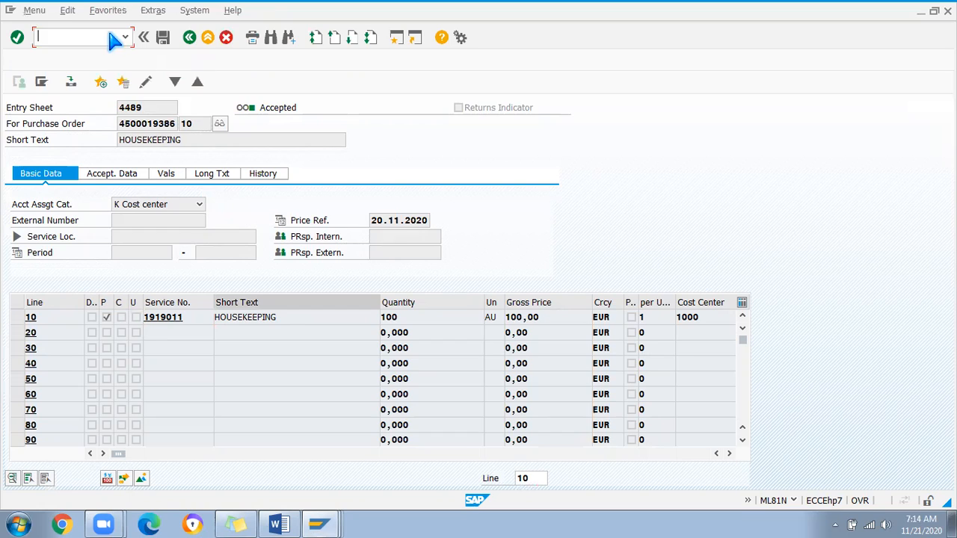
{"action": "type", "text": "ac03"}
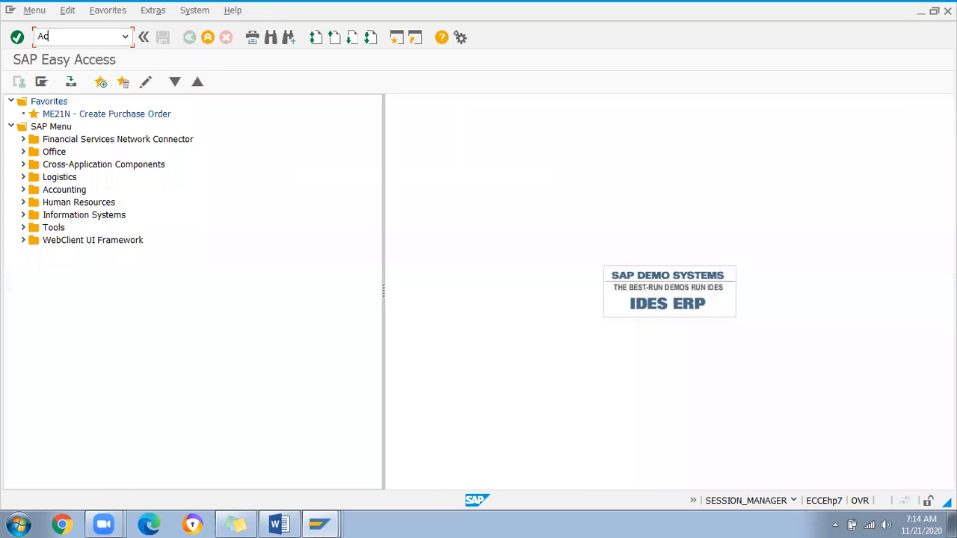
{"action": "key", "text": "Return"}
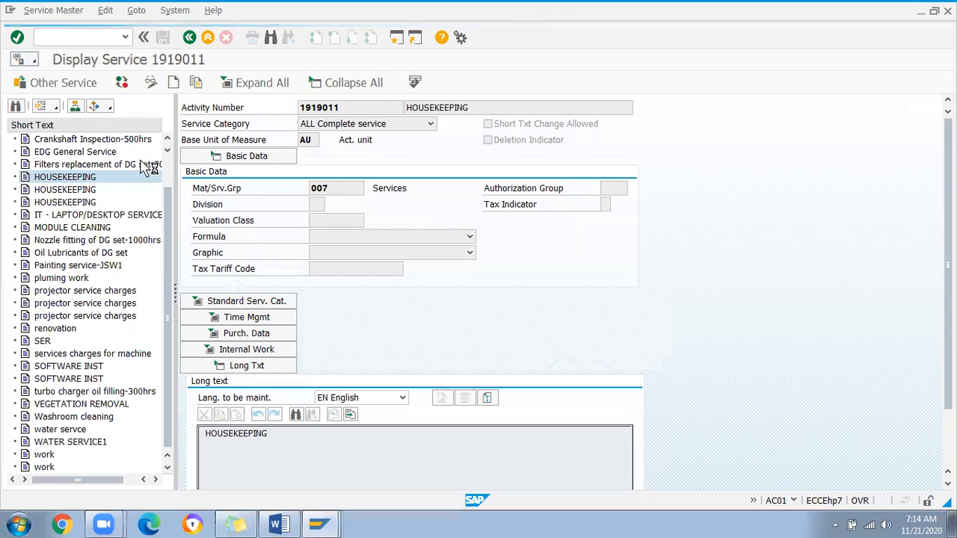
Create a service master record with category CI12 CAMERA INSTALLATION, base unit PC and short text CCTV.
{"action": "left_click", "coordinate": [430, 124]}
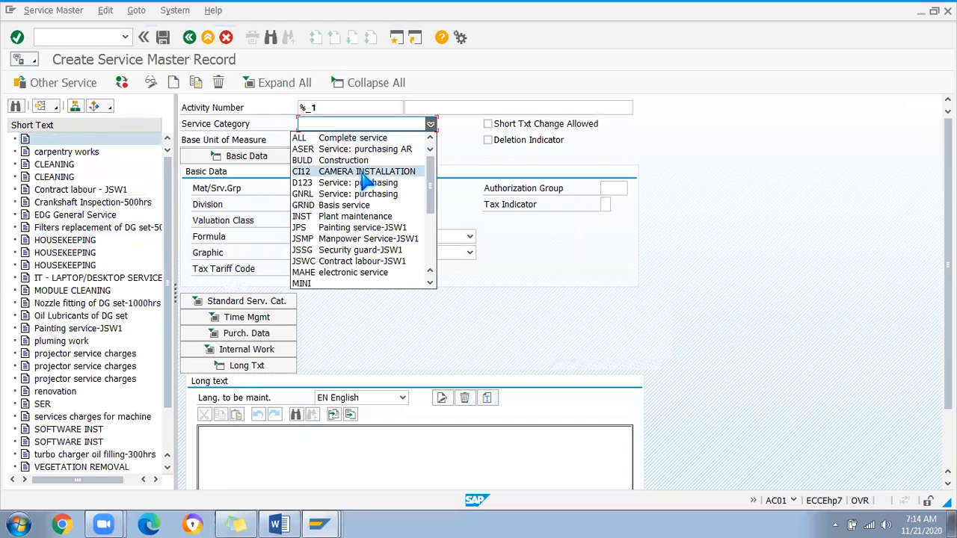
{"action": "left_click", "coordinate": [363, 173]}
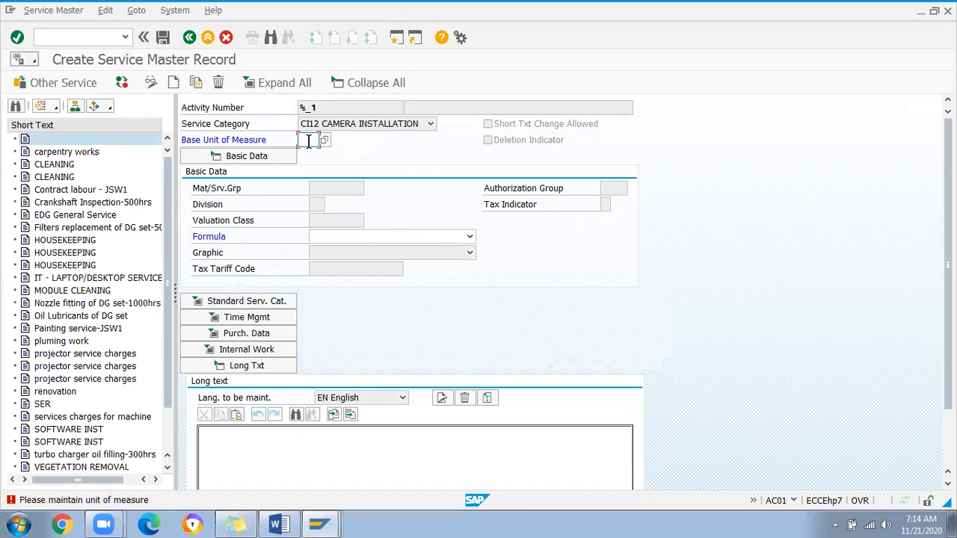
{"action": "type", "text": "PC"}
{"action": "key", "text": "Return"}
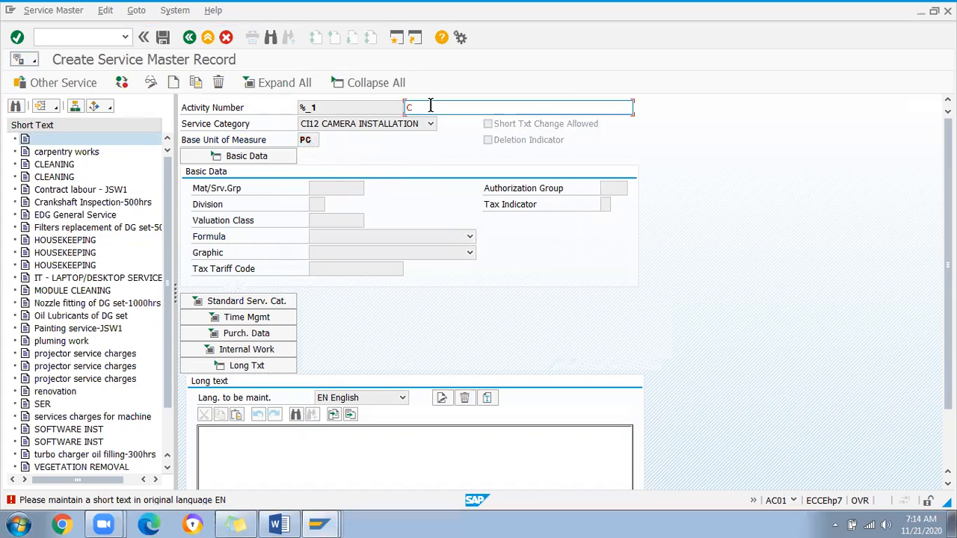
{"action": "key", "text": "BackSpace"}
{"action": "type", "text": "CCTV"}
{"action": "key", "text": "Return"}
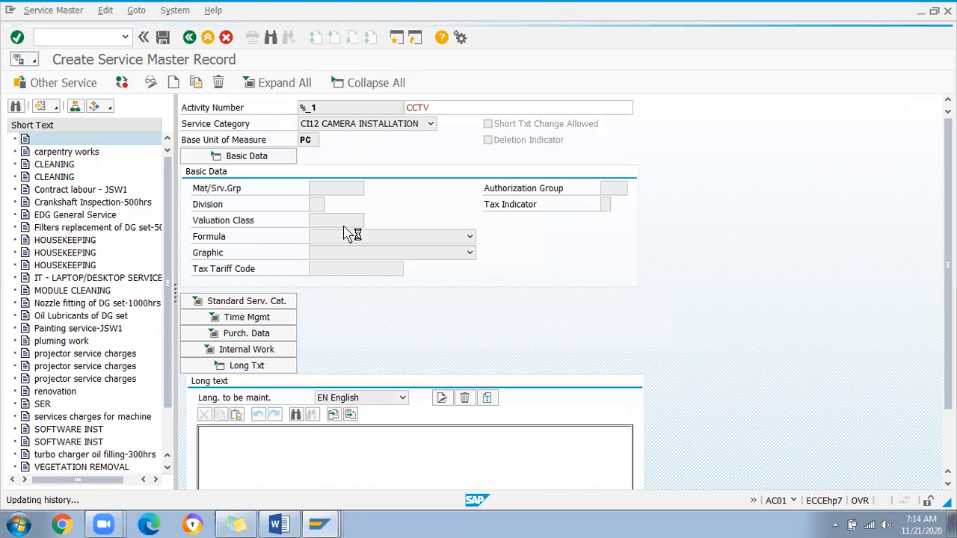
Assign division 15 (Electronic Parts) and material/service group 00105 (Cable) to the CCTV service, save it, and select its activity number.
{"action": "key", "text": "F4"}
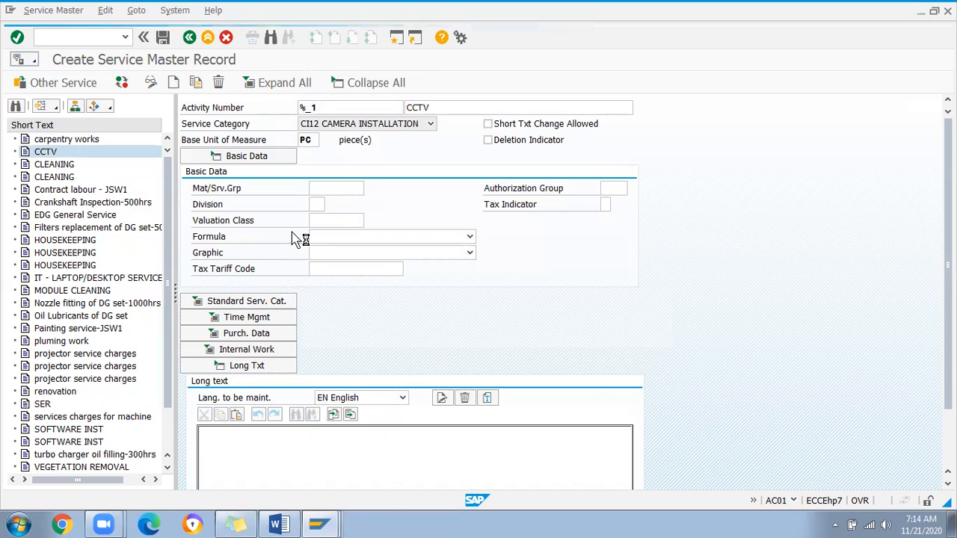
{"action": "scroll", "coordinate": [377, 400], "scroll_direction": "down", "scroll_amount": 2}
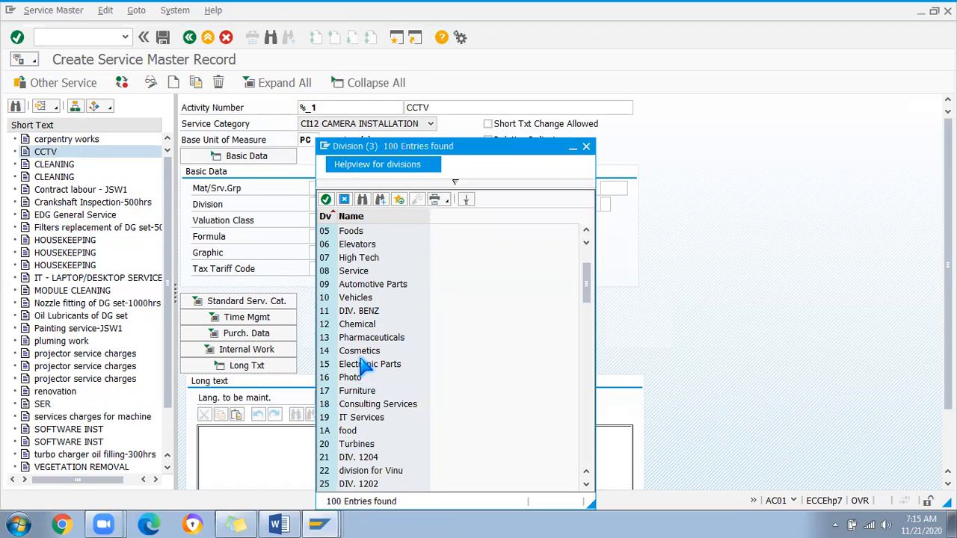
{"action": "double_click", "coordinate": [364, 366]}
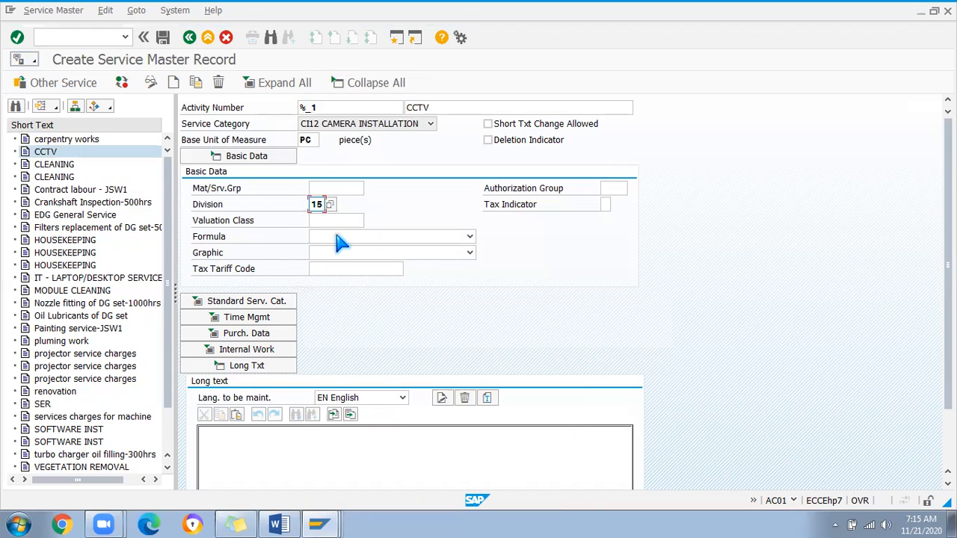
{"action": "left_click", "coordinate": [320, 220]}
{"action": "left_click", "coordinate": [327, 191]}
{"action": "left_click", "coordinate": [370, 190]}
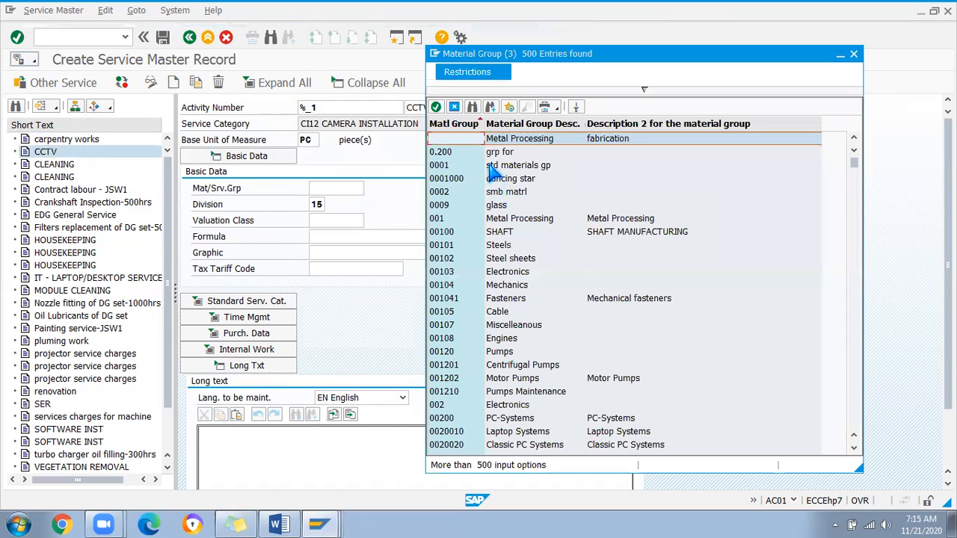
{"action": "left_click", "coordinate": [498, 311]}
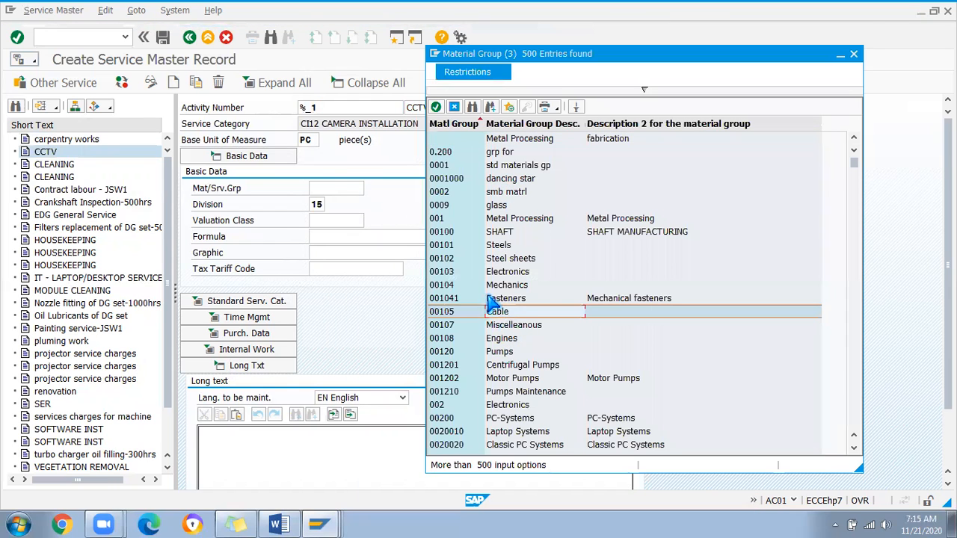
{"action": "key", "text": "Return"}
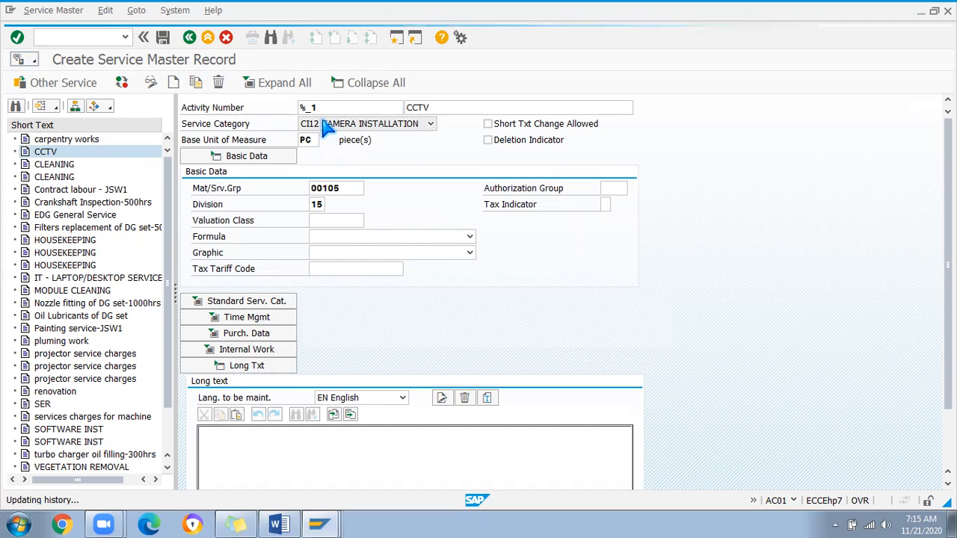
{"action": "left_click", "coordinate": [162, 37]}
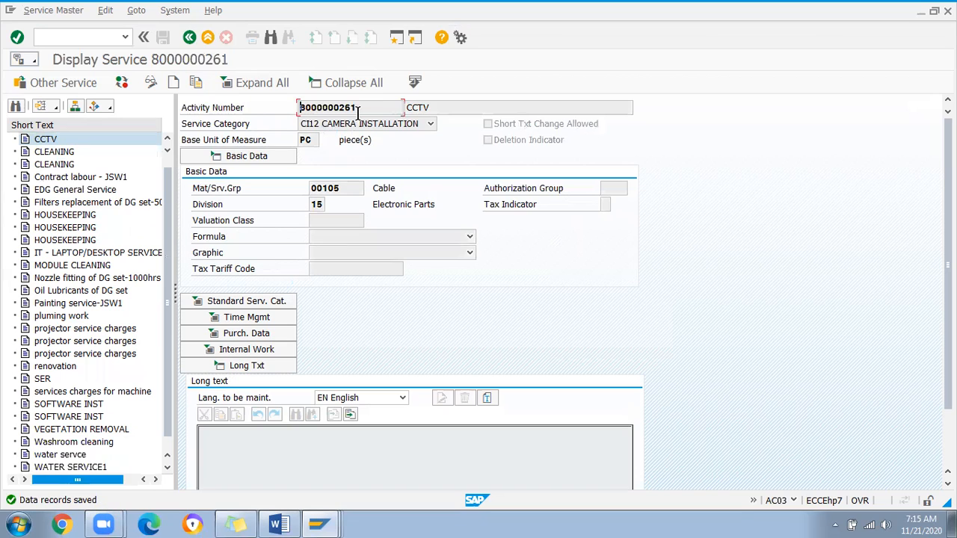
{"action": "left_click_drag", "start_coordinate": [358, 108], "coordinate": [281, 100]}
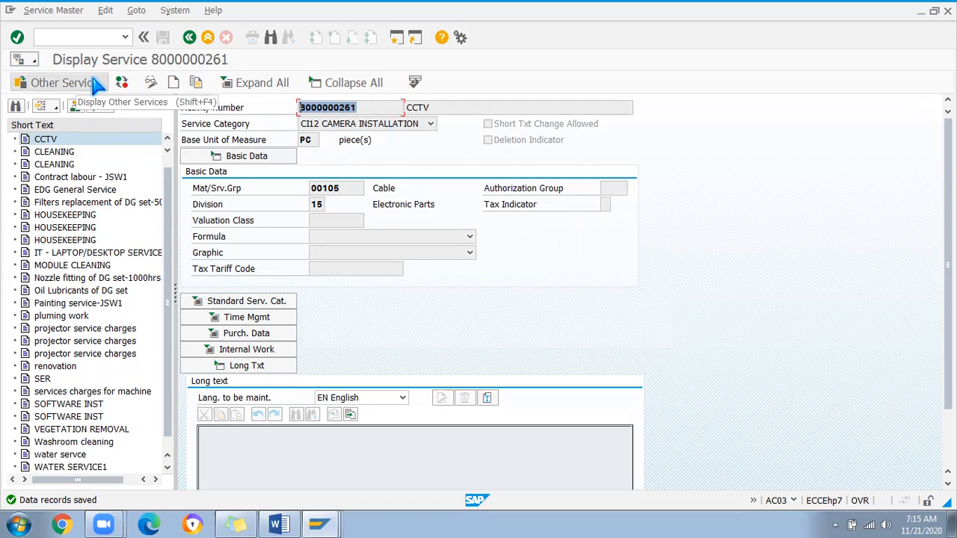
Return to the HOUSEKEEPING purchase order and examine the G/L account, cost center and profit center in its account assignment.
{"action": "left_click", "coordinate": [207, 37]}
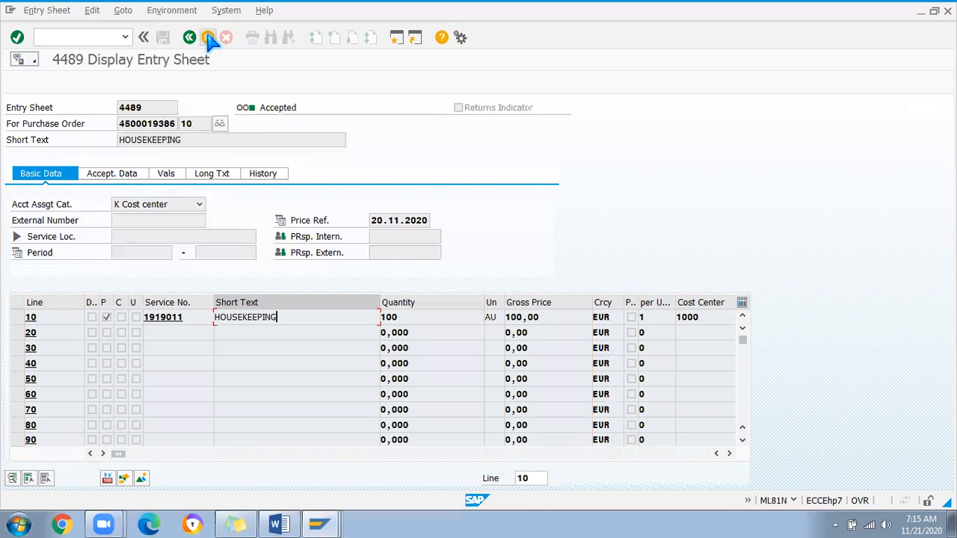
{"action": "left_click", "coordinate": [190, 37]}
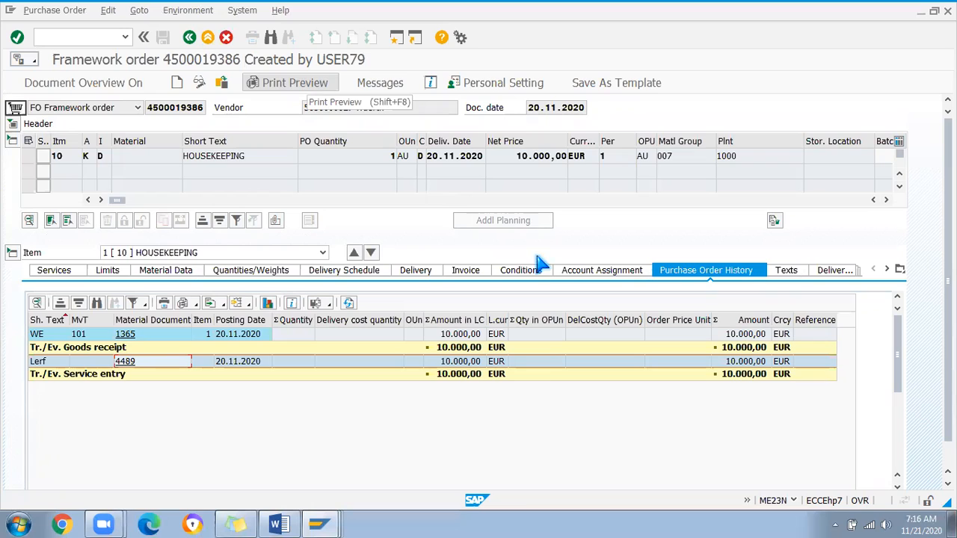
{"action": "left_click", "coordinate": [582, 273]}
{"action": "left_click", "coordinate": [160, 317]}
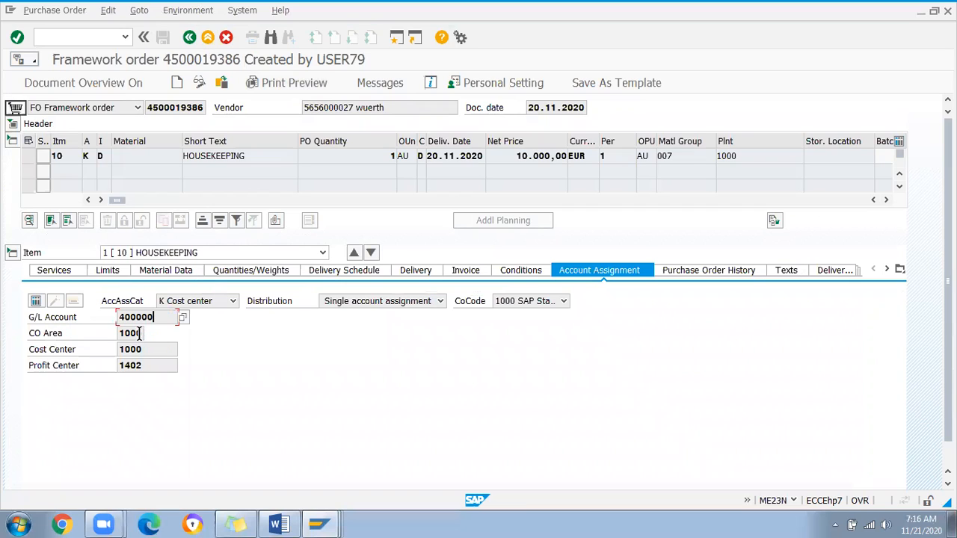
{"action": "left_click", "coordinate": [149, 349]}
{"action": "double_click", "coordinate": [147, 366]}
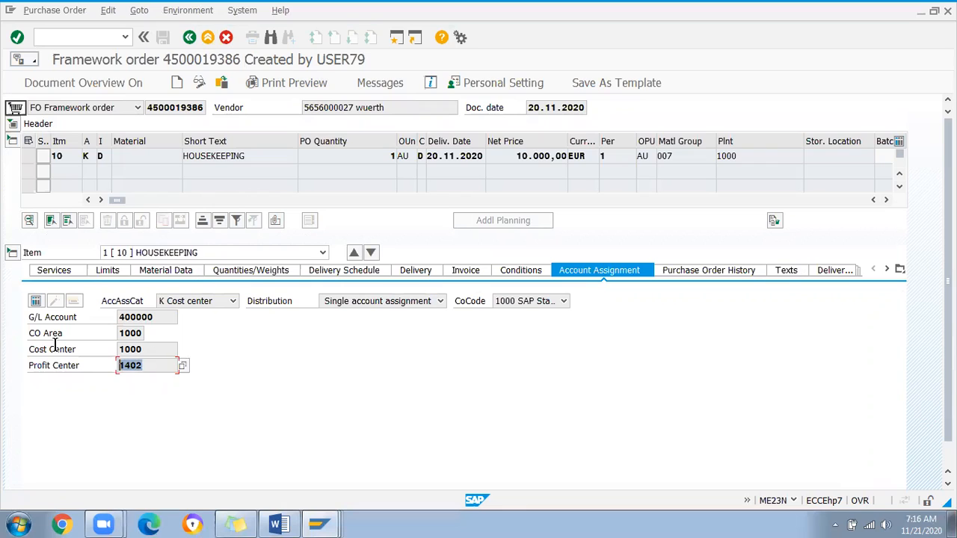
{"action": "key", "text": "shift+Tab"}
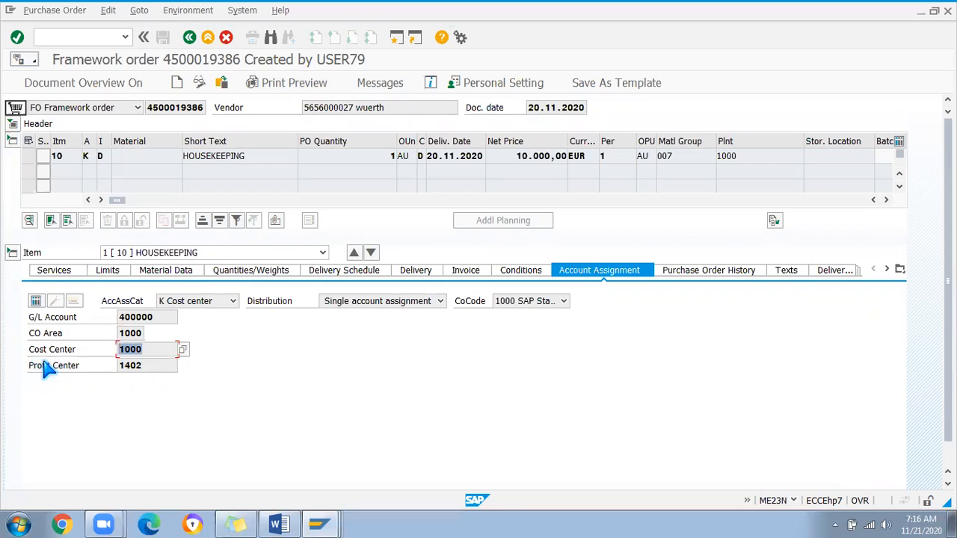
{"action": "key", "text": "Tab"}
{"action": "left_click", "coordinate": [153, 349]}
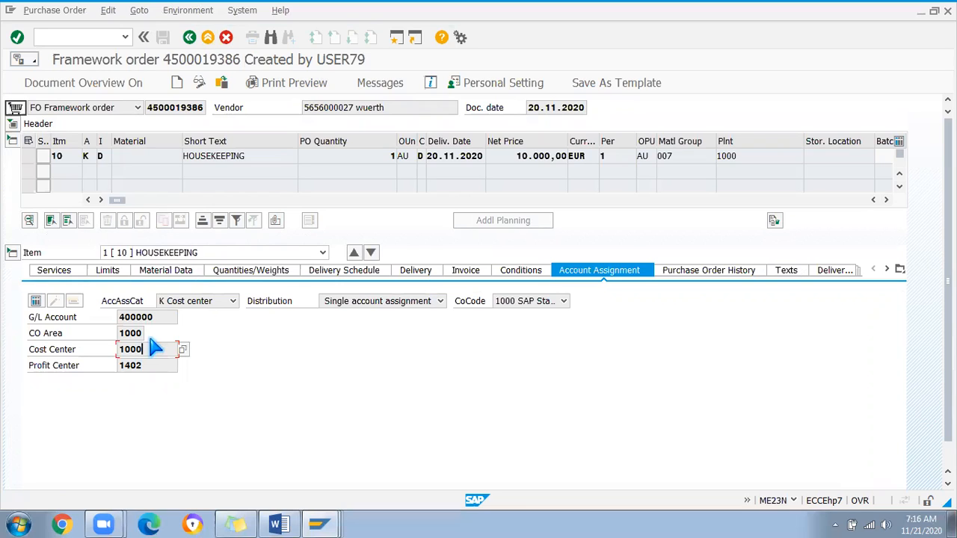
{"action": "key", "text": "shift+Tab"}
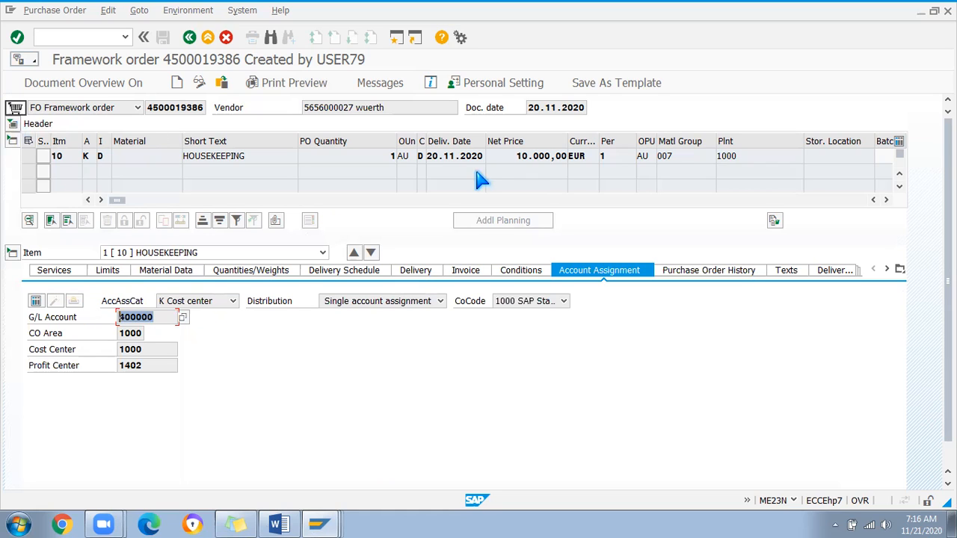
Check the HOUSEKEEPING order's header organizational data, and review the item's G/L account and CO area again.
{"action": "left_click", "coordinate": [9, 125]}
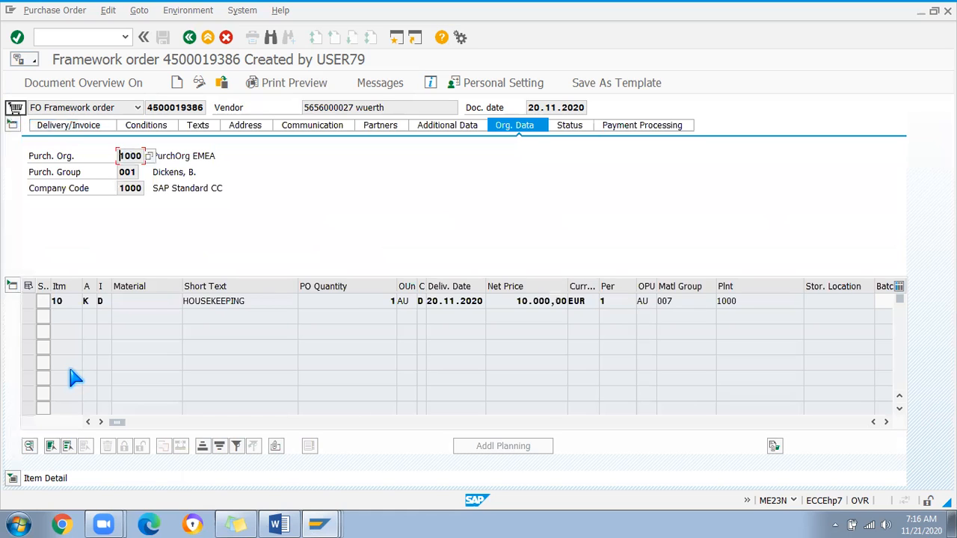
{"action": "left_click", "coordinate": [11, 477]}
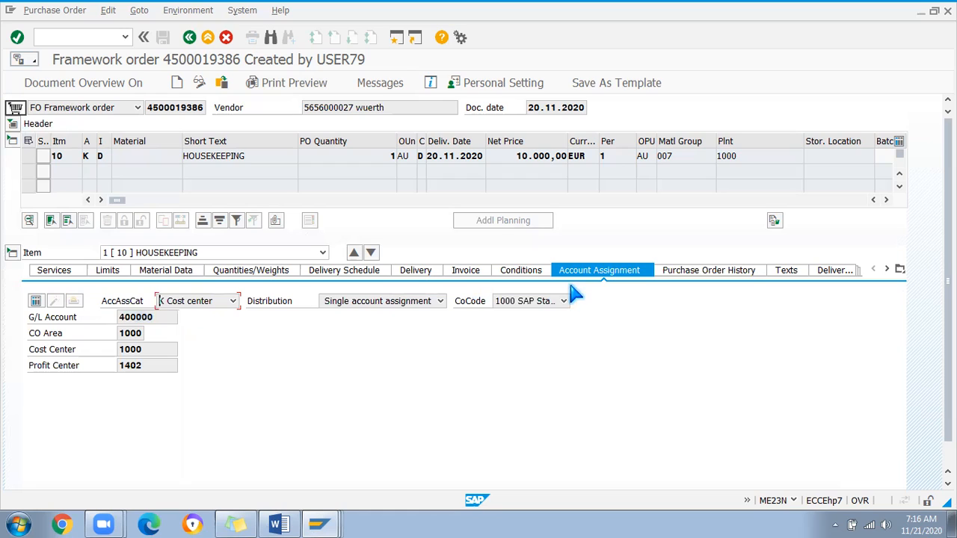
{"action": "left_click_drag", "start_coordinate": [161, 316], "coordinate": [43, 310]}
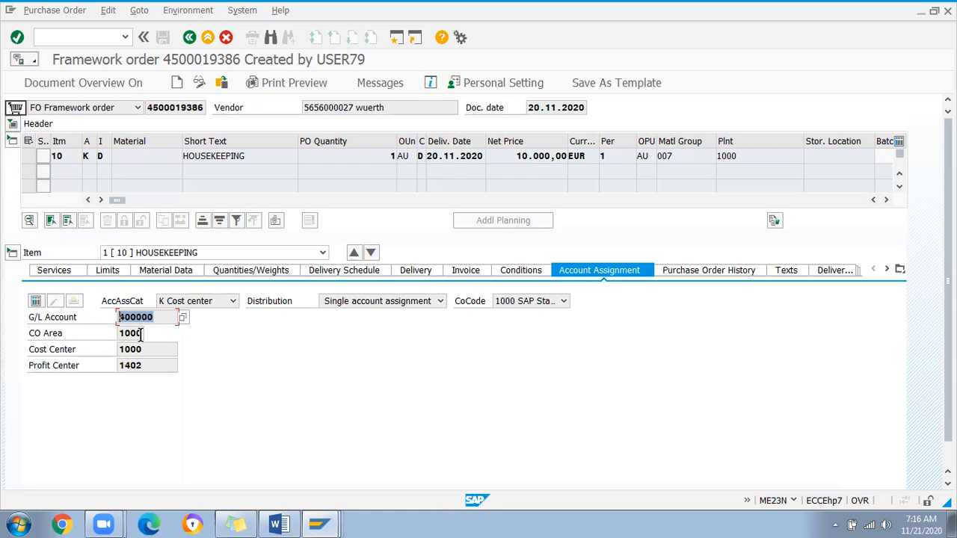
{"action": "left_click_drag", "start_coordinate": [140, 334], "coordinate": [100, 336]}
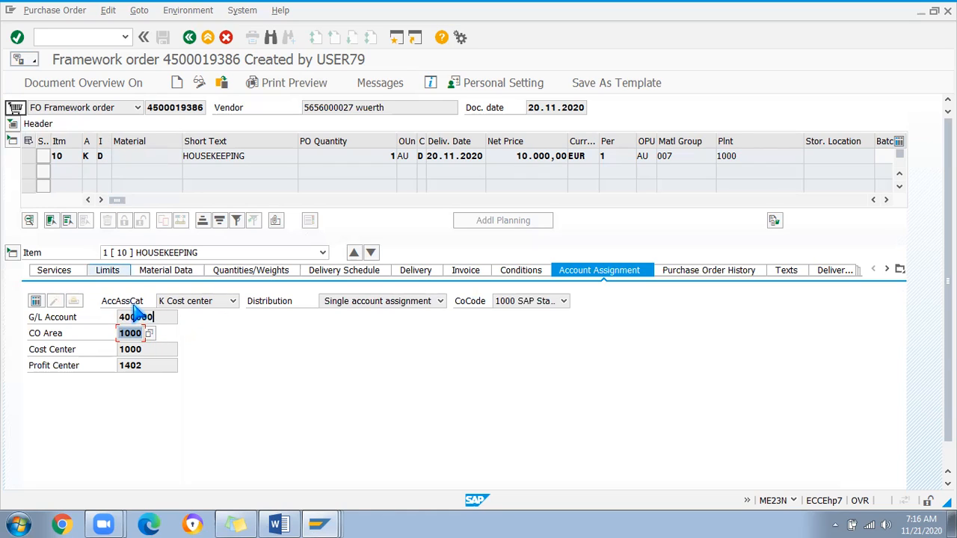
{"action": "left_click_drag", "start_coordinate": [135, 315], "coordinate": [169, 317]}
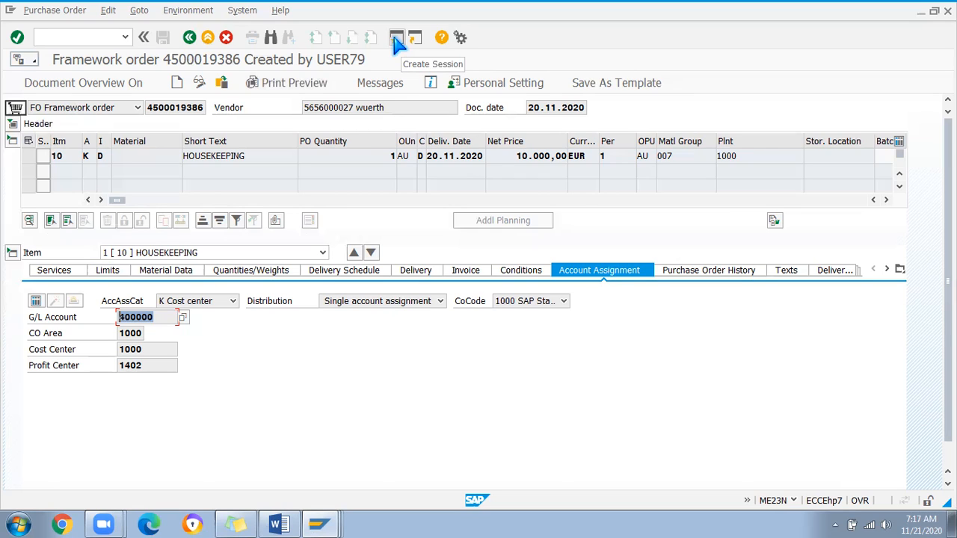
Open the purchase order creation transaction ME21N in a new session.
{"action": "left_click", "coordinate": [90, 37]}
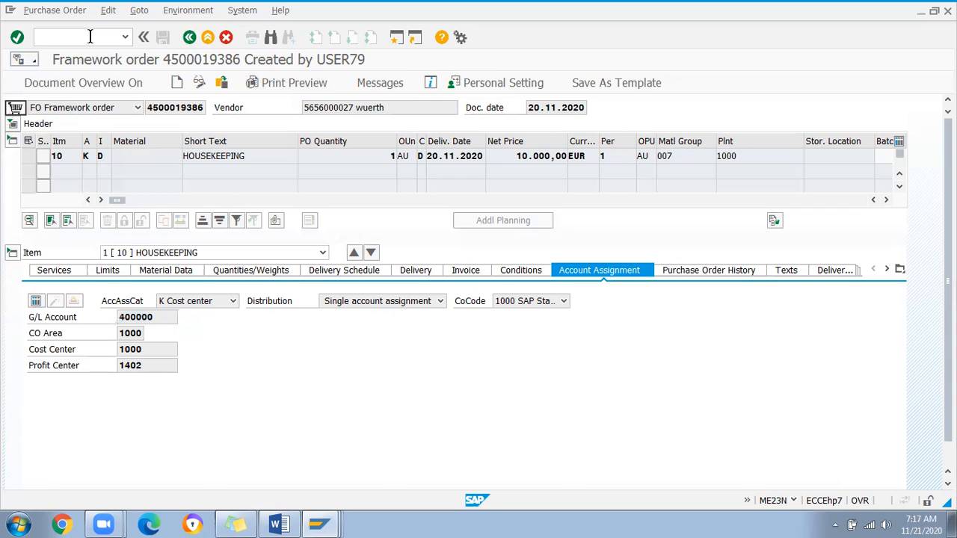
{"action": "key", "text": "F3"}
{"action": "type", "text": "me21n"}
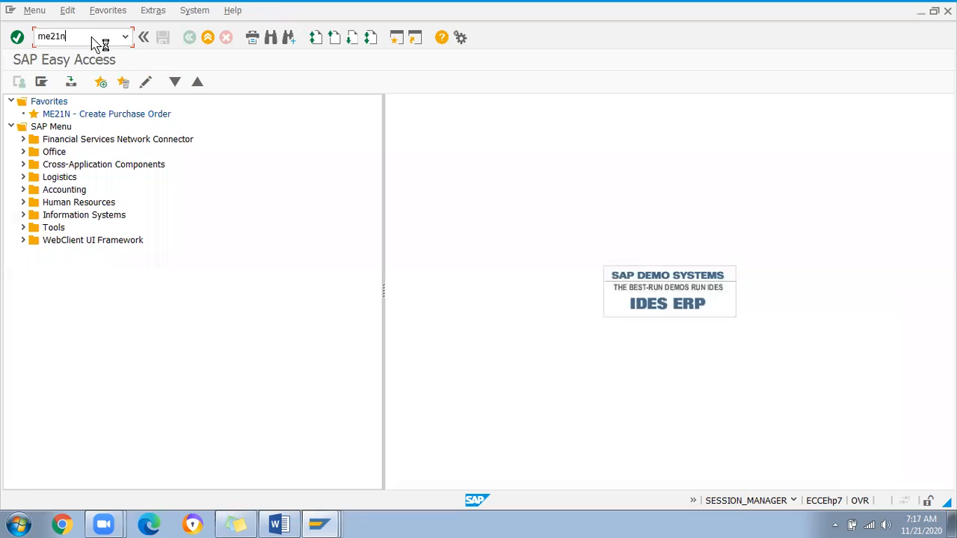
{"action": "key", "text": "Return"}
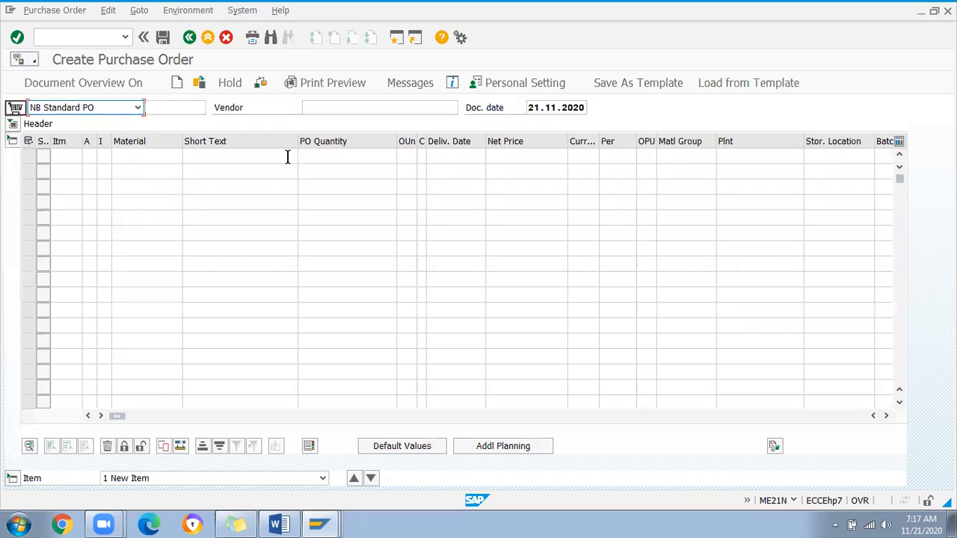
Copy the vendor number of wuerth from the HOUSEKEEPING order into the new purchase order.
{"action": "key", "text": "alt+Tab"}
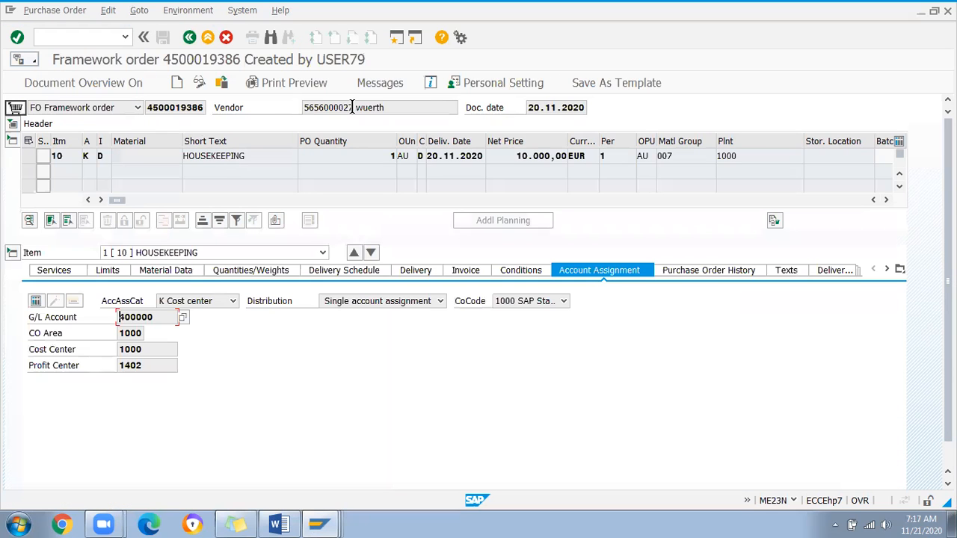
{"action": "key", "text": "alt+Tab"}
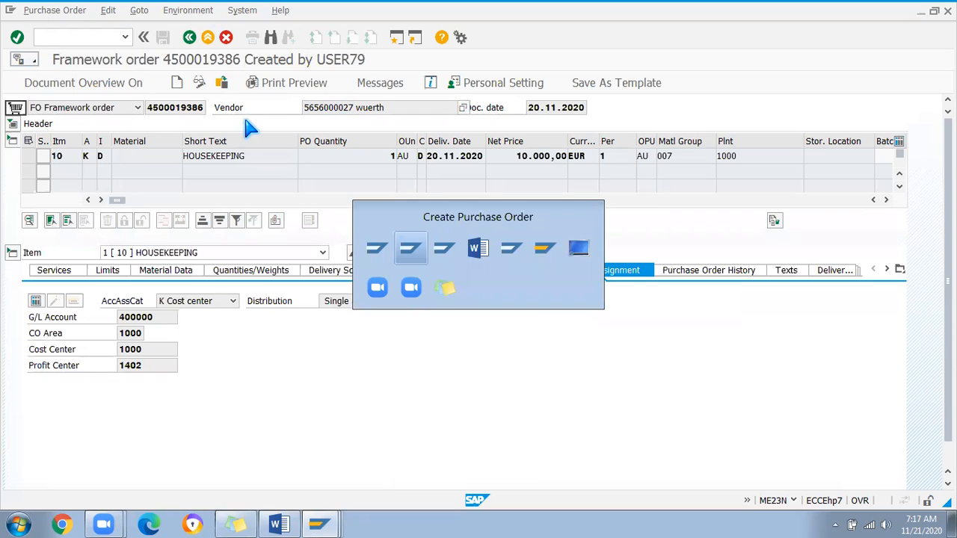
{"action": "key", "text": "ctrl+v"}
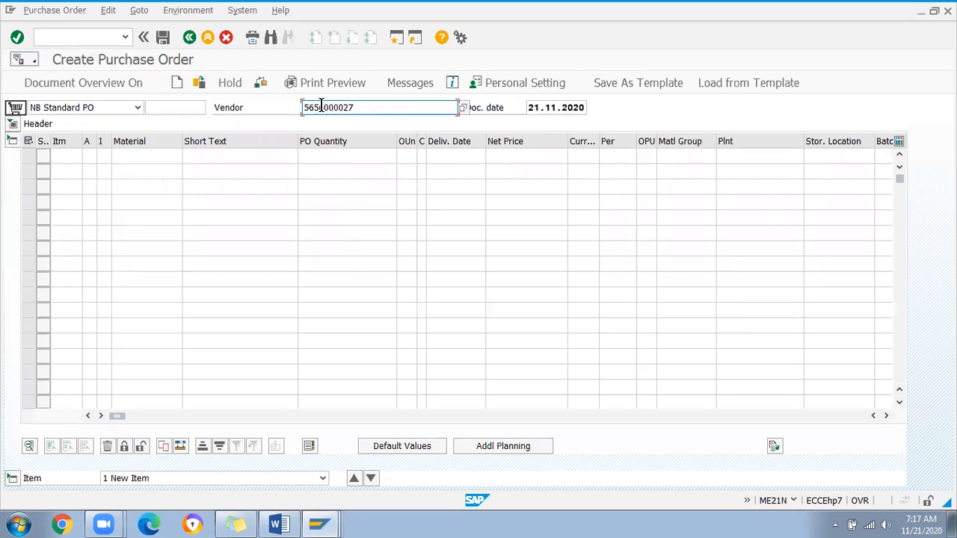
{"action": "key", "text": "Return"}
Copy purchasing organization 1000, purchasing group 001 and company code 1000 from the HOUSEKEEPING order into the new purchase order's header.
{"action": "key", "text": "alt+Tab"}
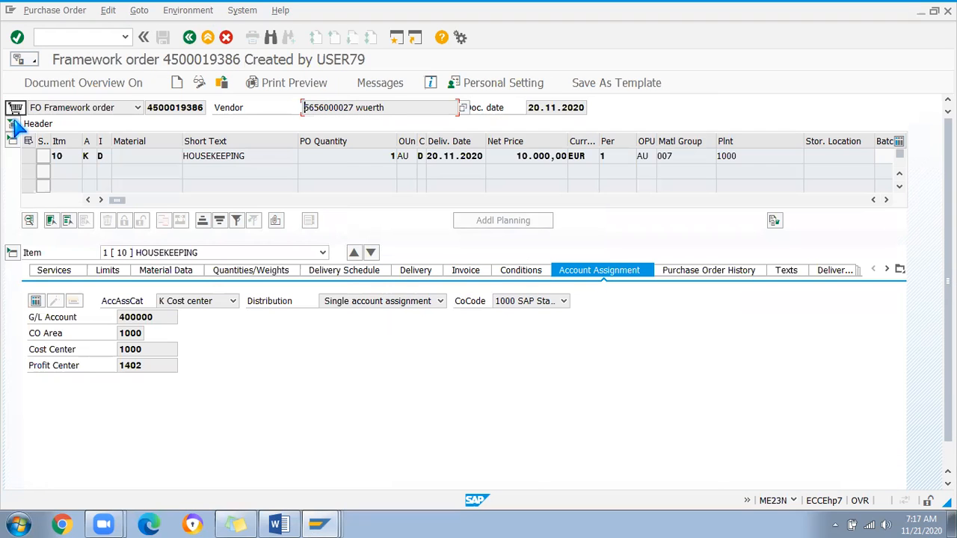
{"action": "left_click", "coordinate": [13, 122]}
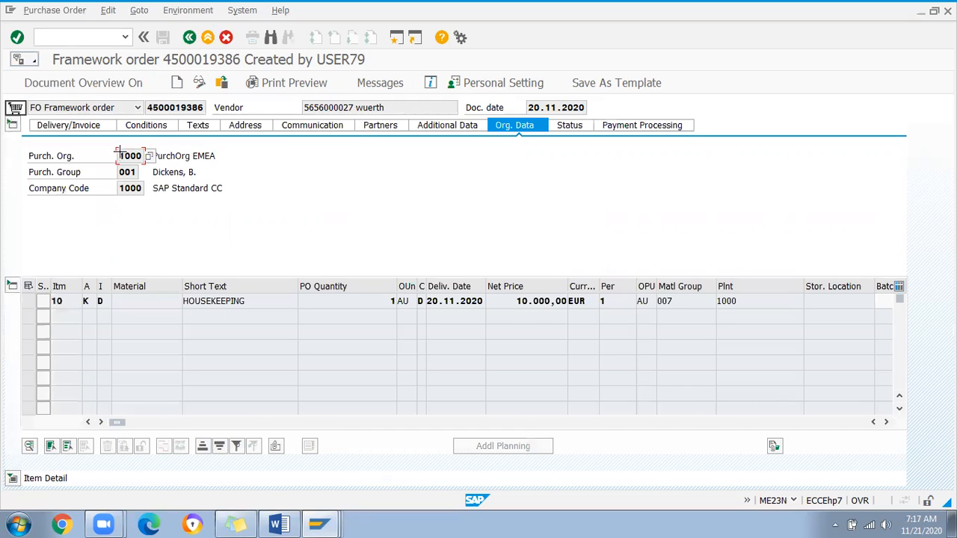
{"action": "left_click_drag", "start_coordinate": [119, 154], "coordinate": [144, 187]}
{"action": "key", "text": "ctrl+c"}
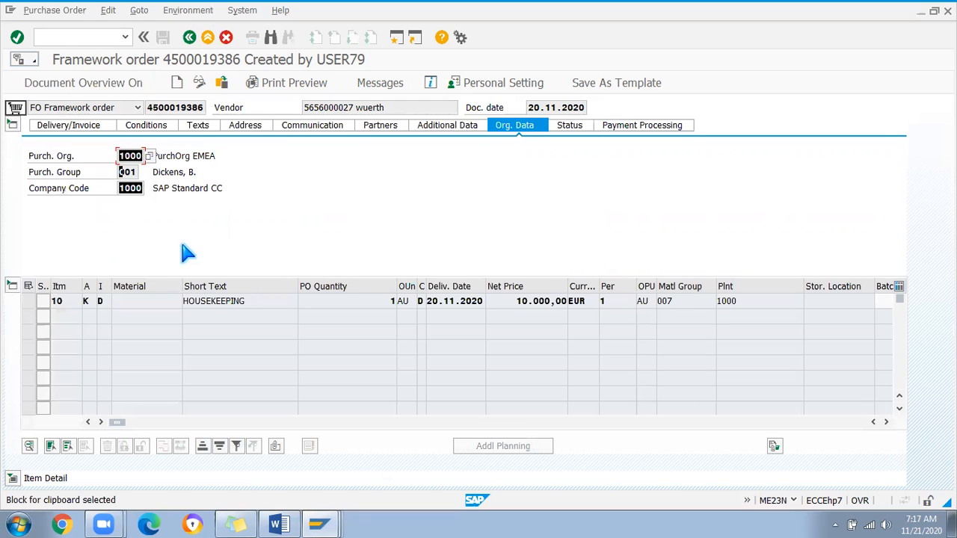
{"action": "left_click", "coordinate": [182, 245]}
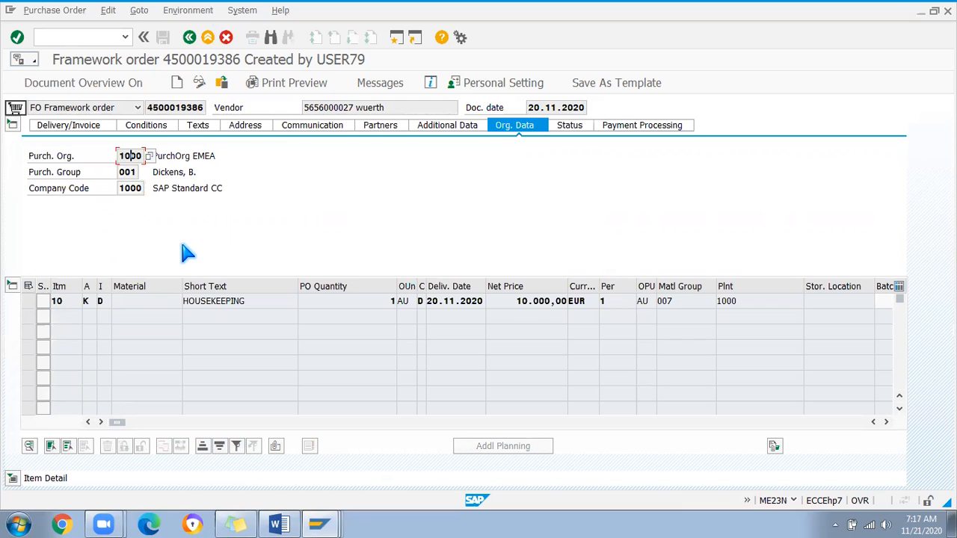
{"action": "key", "text": "alt+Tab"}
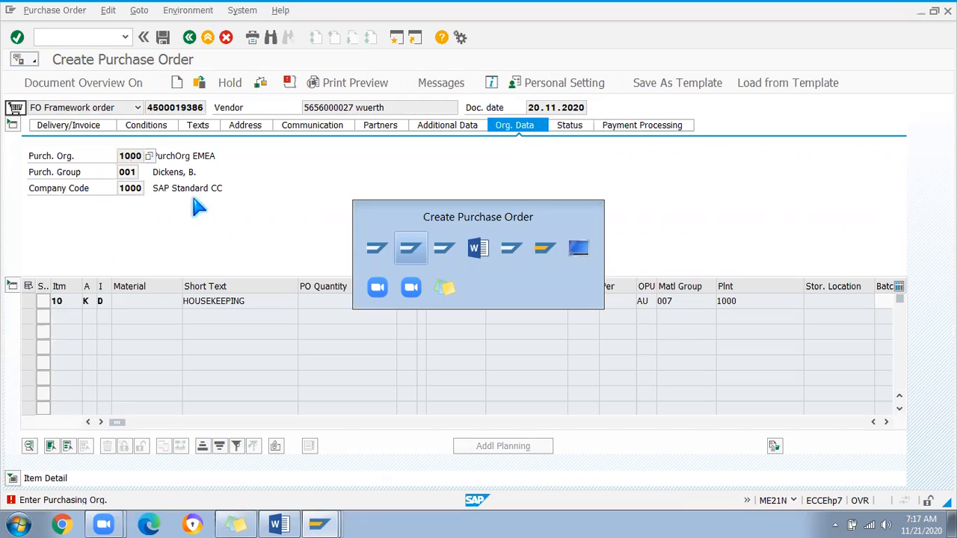
{"action": "key", "text": "ctrl+v"}
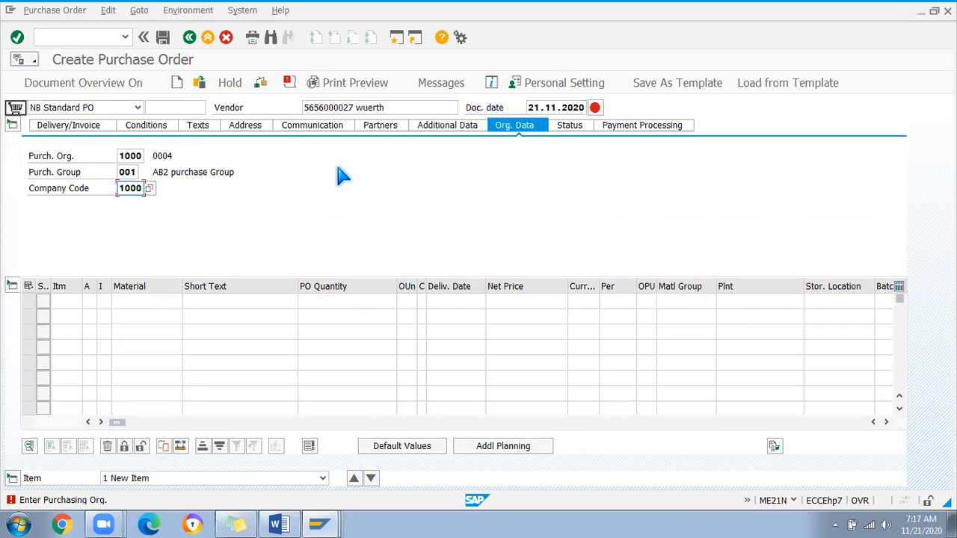
Copy the item short text HOUSEKEEPING from the existing framework order into the first item of the new purchase order.
{"action": "key", "text": "alt+Tab"}
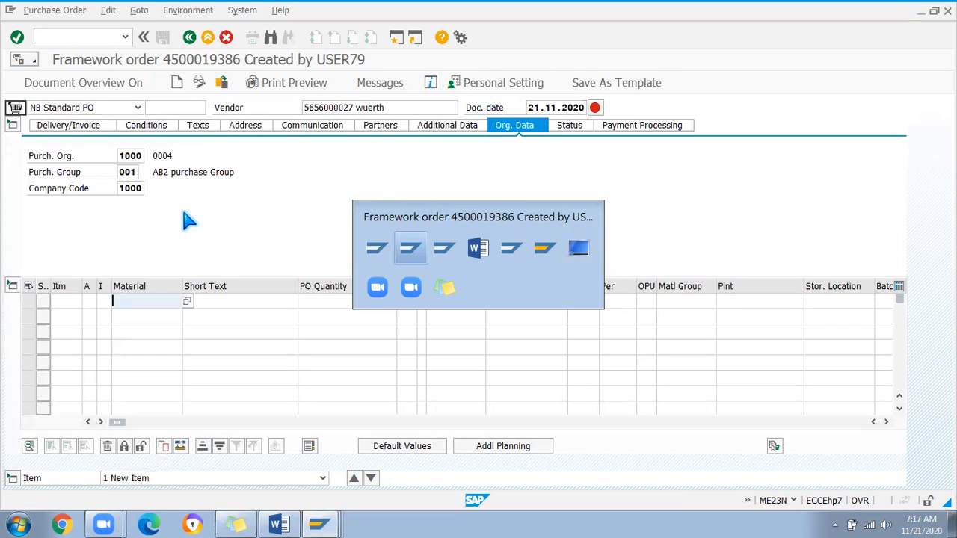
{"action": "left_click", "coordinate": [113, 298]}
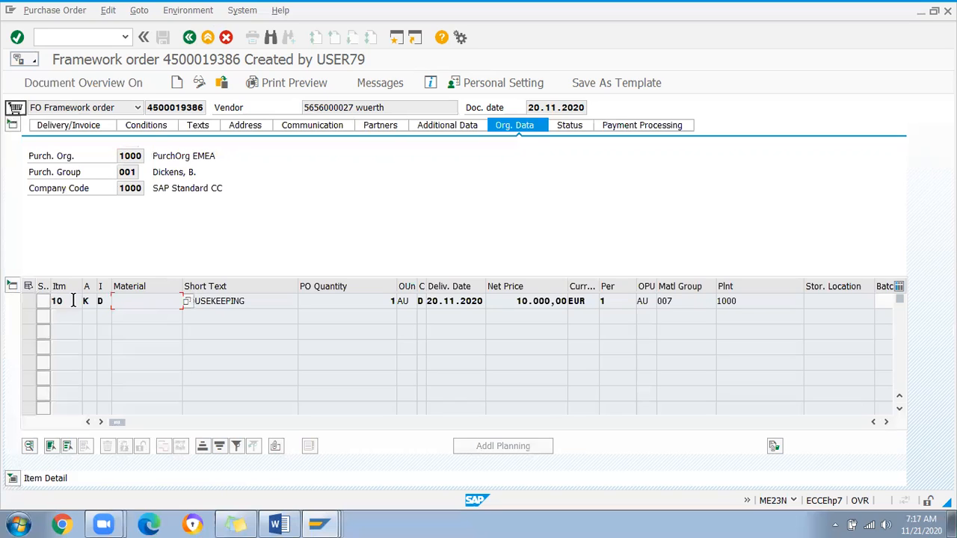
{"action": "left_click", "coordinate": [135, 289]}
{"action": "key", "text": "ctrl+c"}
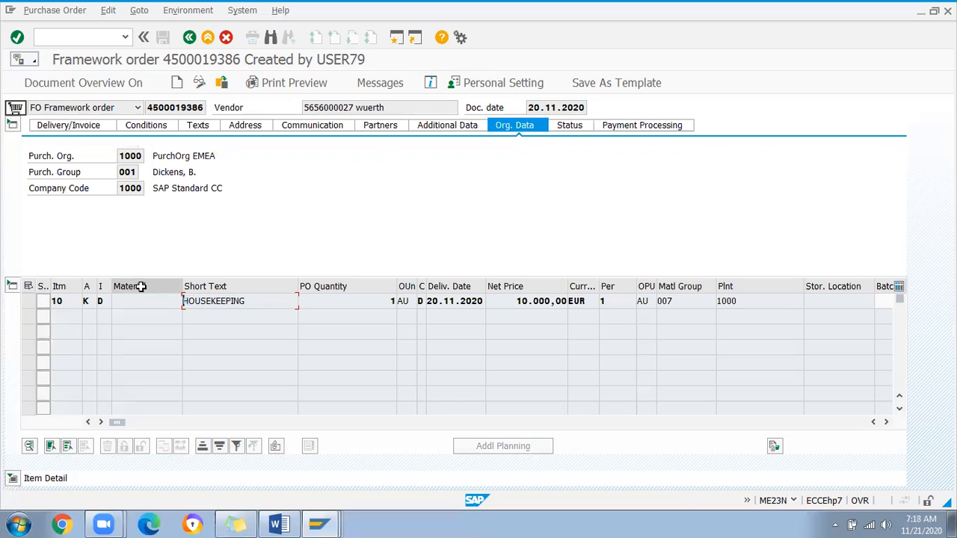
{"action": "key", "text": "alt+Tab"}
{"action": "left_click", "coordinate": [214, 301]}
{"action": "key", "text": "ctrl+v"}
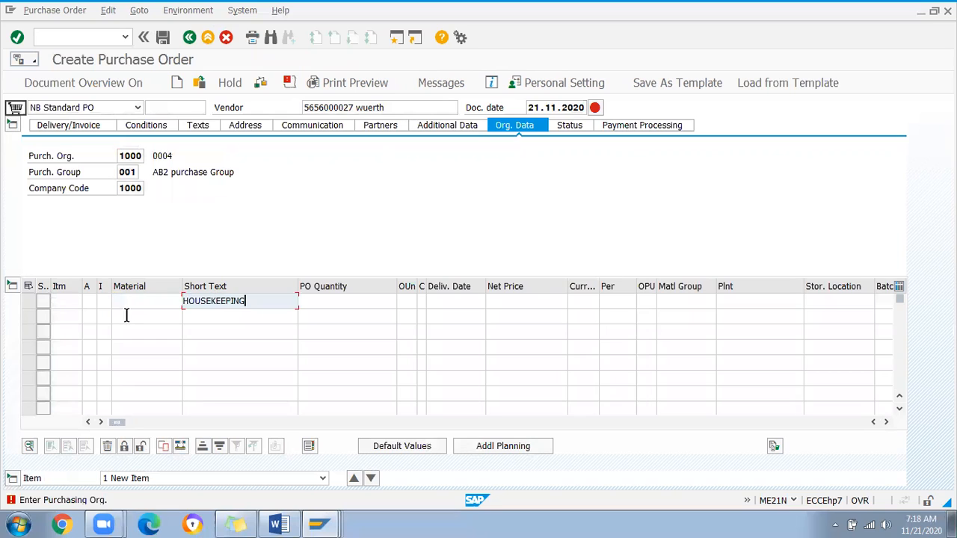
Check the HOUSEKEEPING order's item categories, and set the new item's item category to D and account assignment category to K.
{"action": "left_click", "coordinate": [100, 301]}
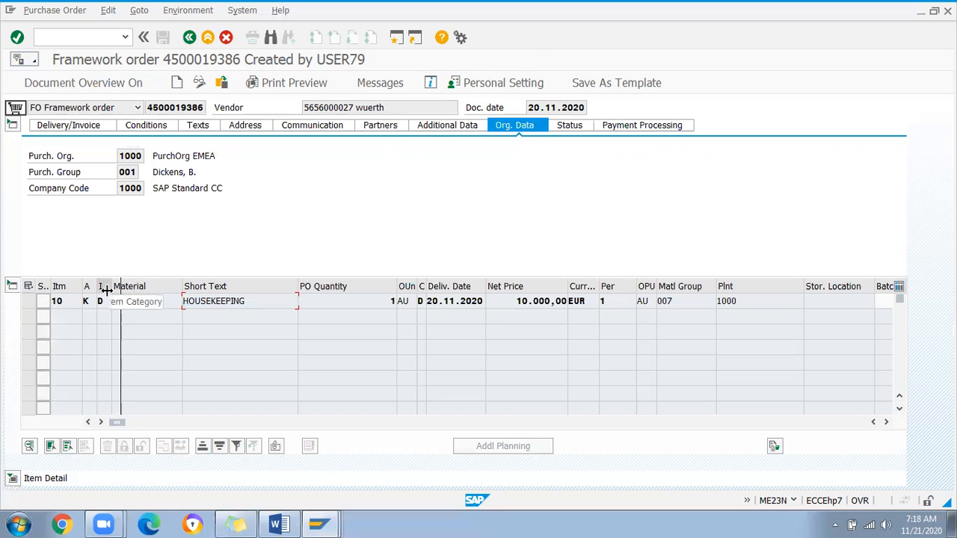
{"action": "double_click", "coordinate": [107, 286]}
{"action": "left_click_drag", "start_coordinate": [107, 284], "coordinate": [116, 284]}
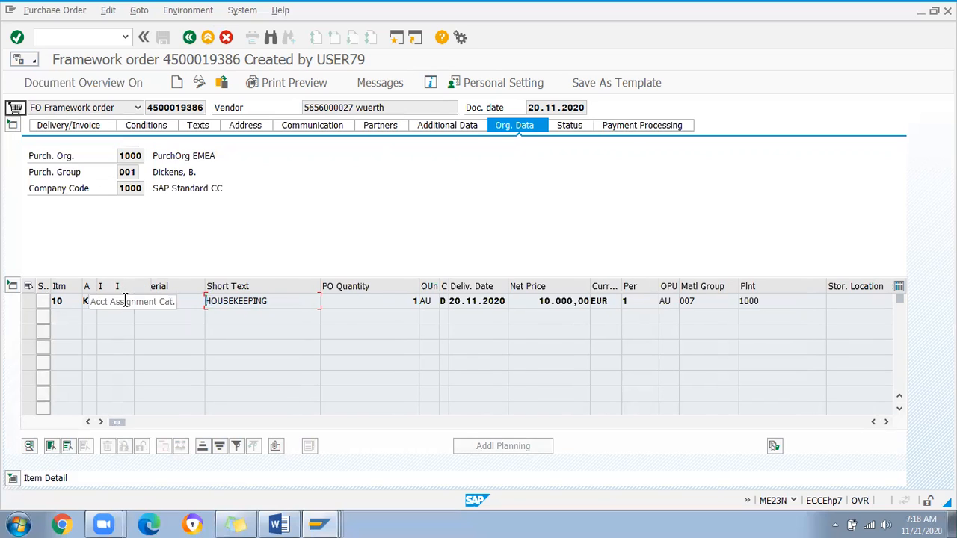
{"action": "left_click", "coordinate": [117, 301]}
{"action": "left_click", "coordinate": [94, 301]}
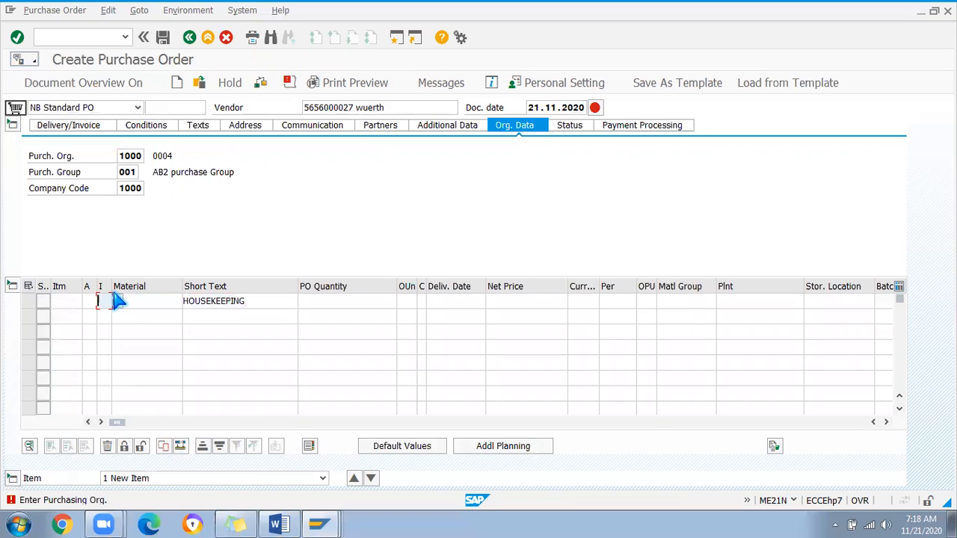
{"action": "type", "text": "D"}
{"action": "left_click", "coordinate": [89, 302]}
{"action": "type", "text": "K"}
{"action": "key", "text": "Return"}
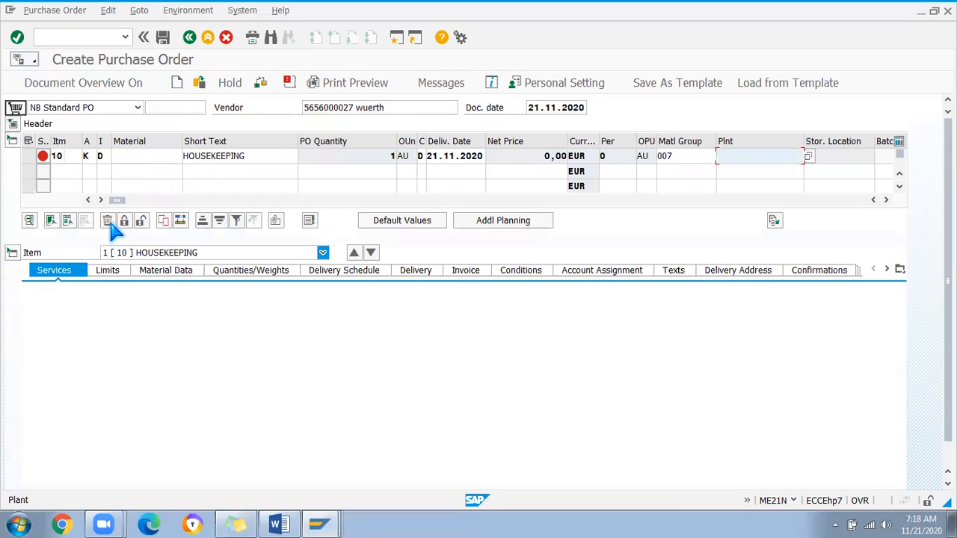
Set the plant of the new HOUSEKEEPING item to 1000.
{"action": "left_click", "coordinate": [751, 157]}
{"action": "type", "text": "1"}
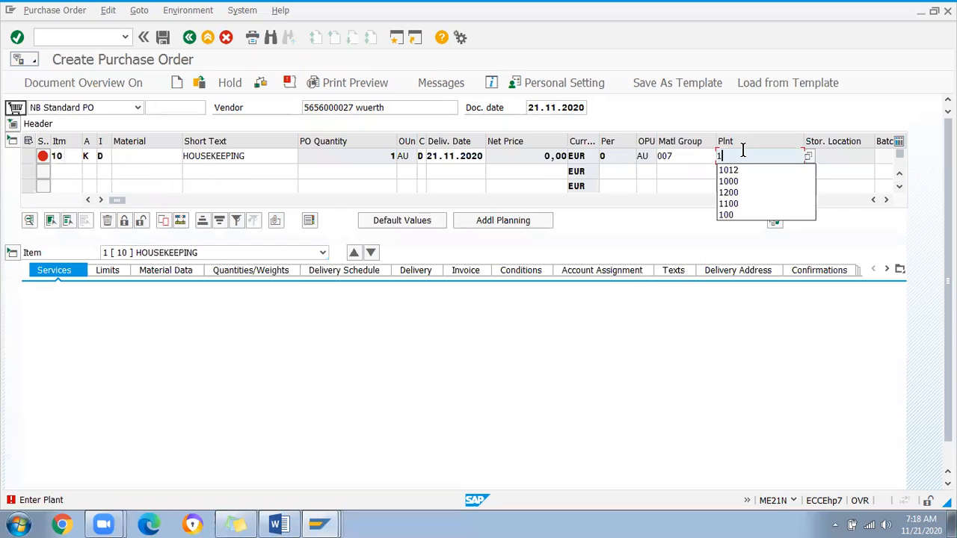
{"action": "type", "text": "000"}
{"action": "key", "text": "Return"}
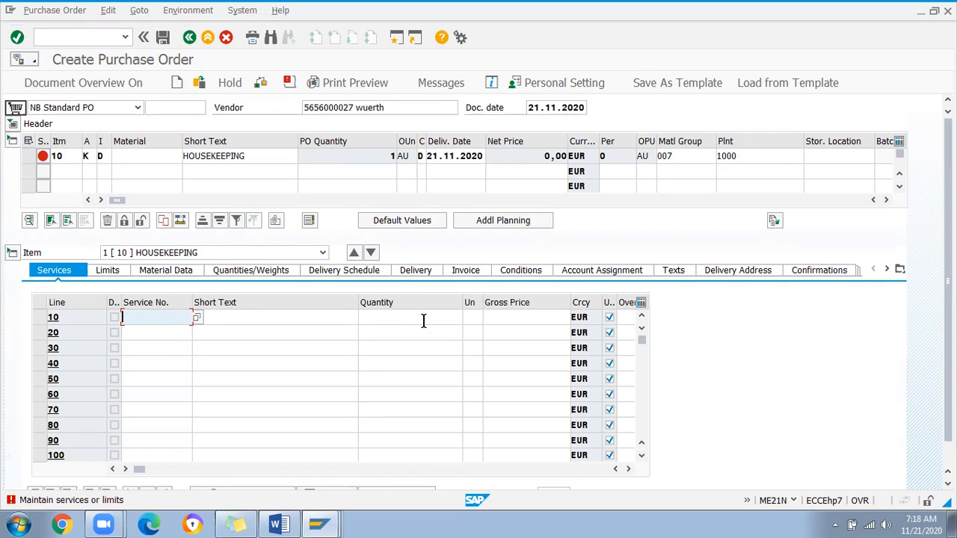
Copy service number 1919011 from the existing order's services into service line 10 of the new purchase order.
{"action": "left_click", "coordinate": [510, 319]}
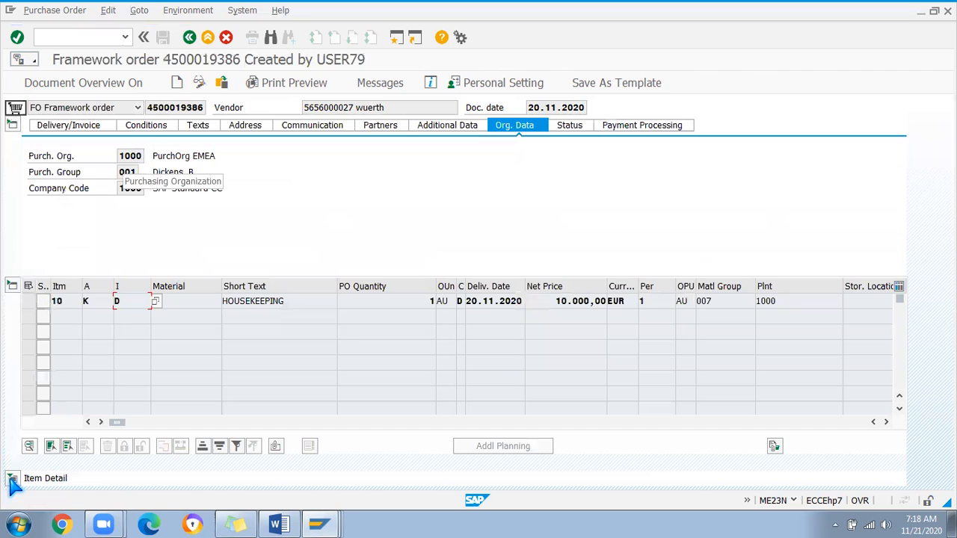
{"action": "double_click", "coordinate": [124, 305]}
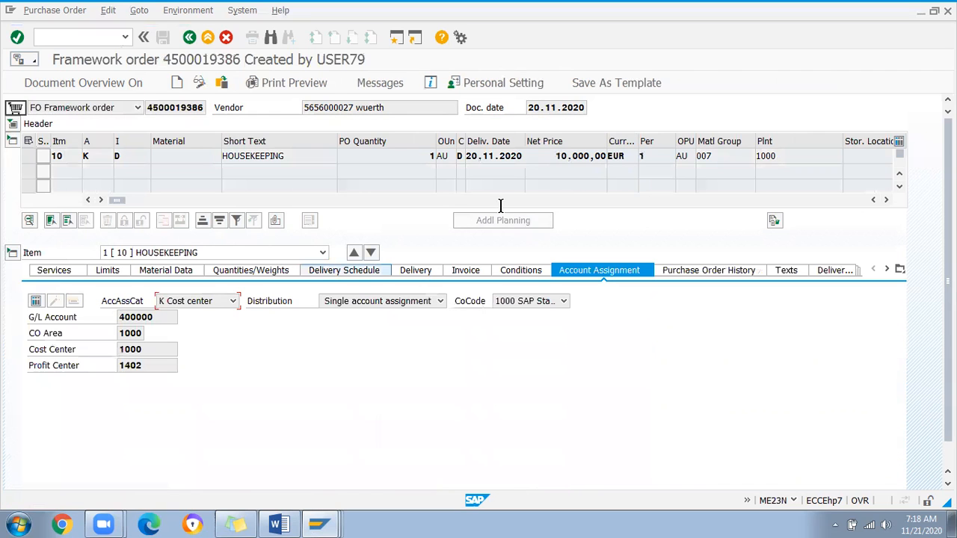
{"action": "left_click", "coordinate": [61, 271]}
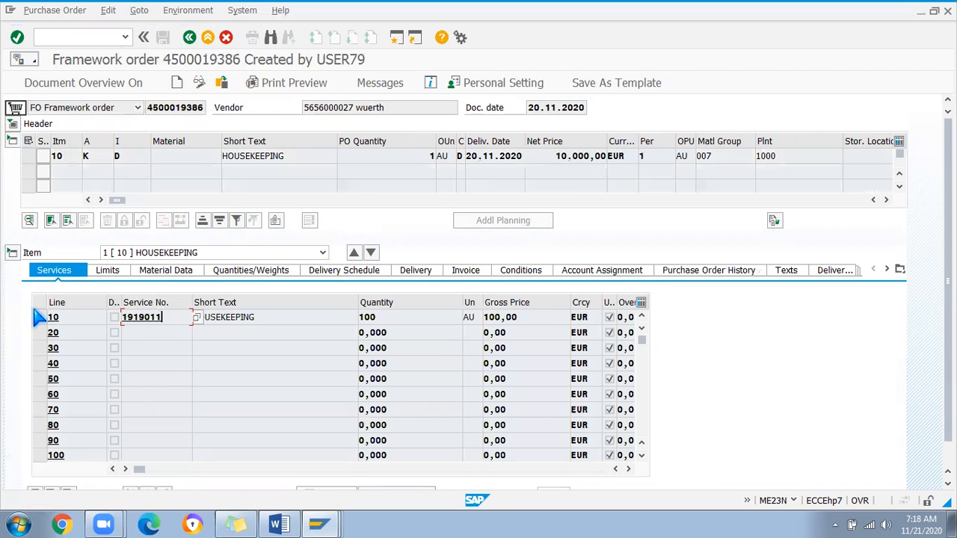
{"action": "left_click_drag", "start_coordinate": [163, 317], "coordinate": [37, 310]}
{"action": "key", "text": "ctrl+c"}
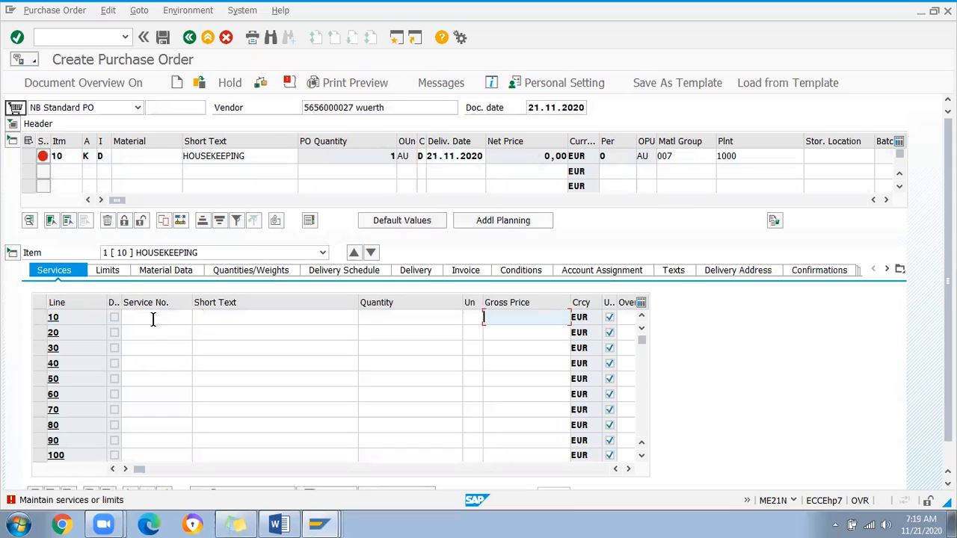
{"action": "left_click", "coordinate": [153, 319]}
{"action": "key", "text": "ctrl+v"}
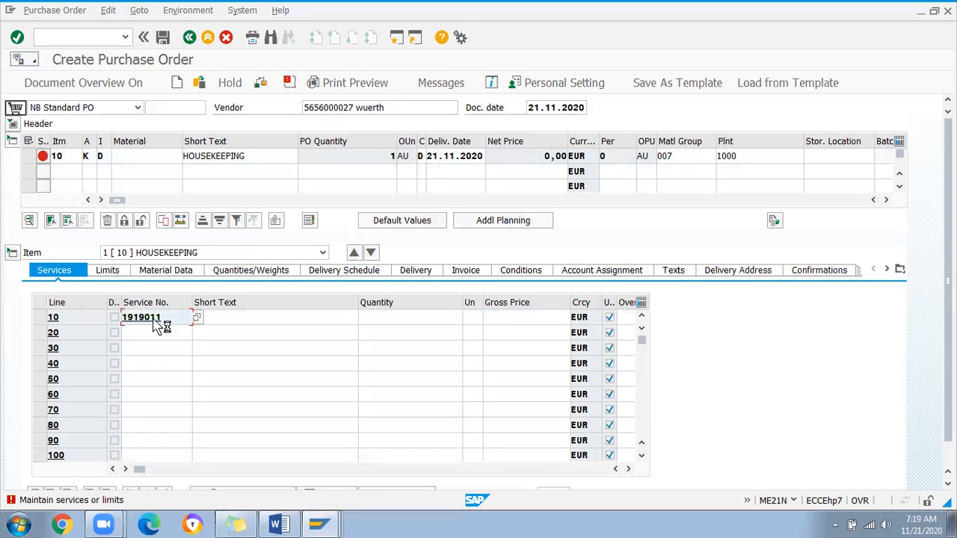
{"action": "key", "text": "Return"}
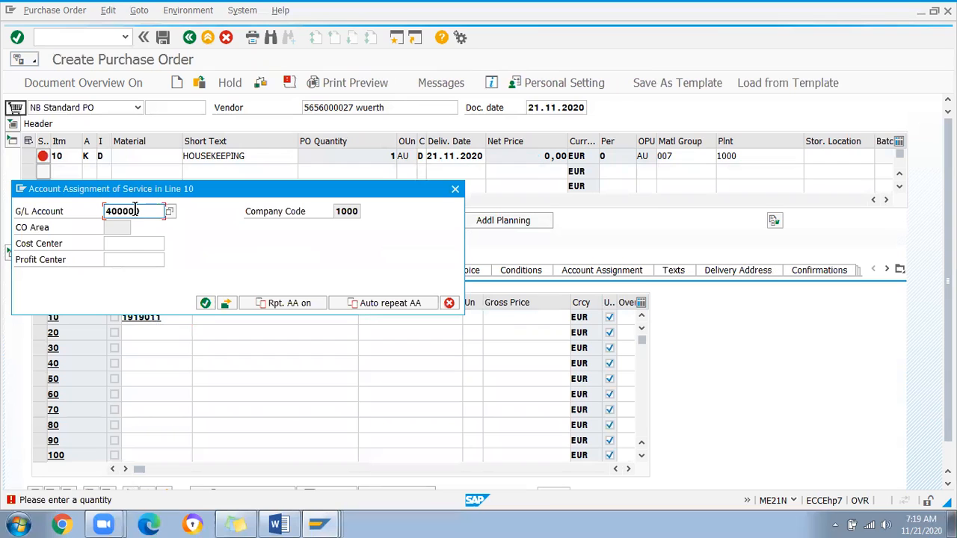
Assign service line 10 to cost center 1000 and profit center 1042, using the existing order's account assignment as reference.
{"action": "left_click", "coordinate": [120, 244]}
{"action": "key", "text": "alt+Tab"}
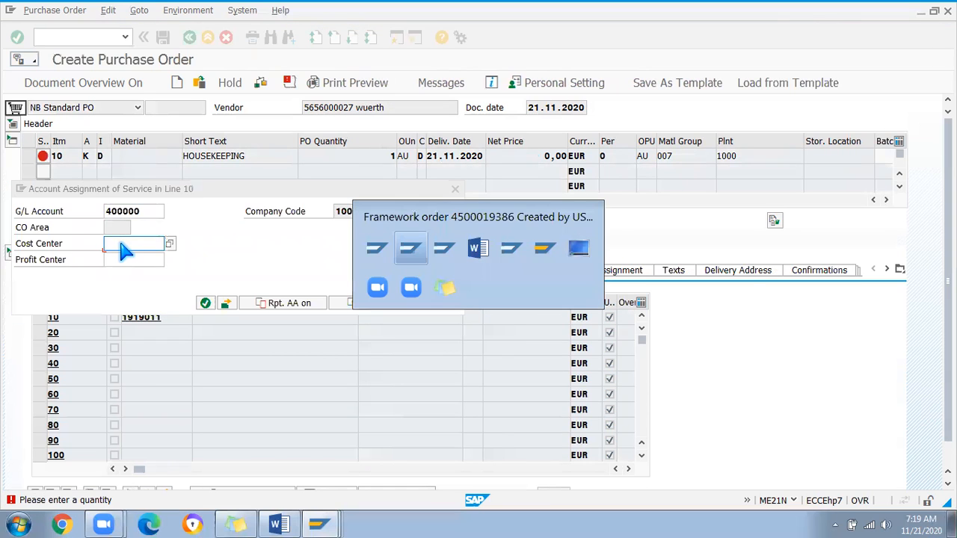
{"action": "left_click", "coordinate": [607, 273]}
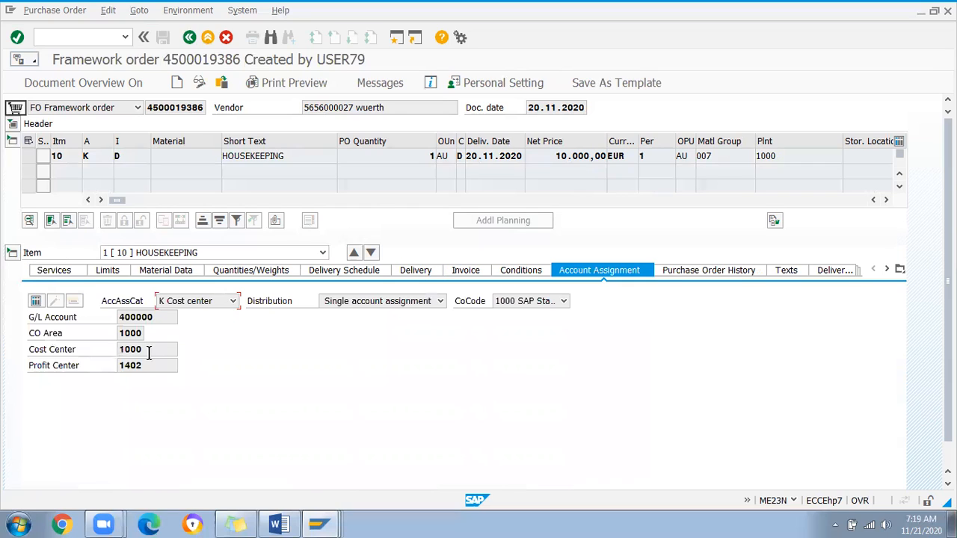
{"action": "left_click_drag", "start_coordinate": [120, 349], "coordinate": [187, 364]}
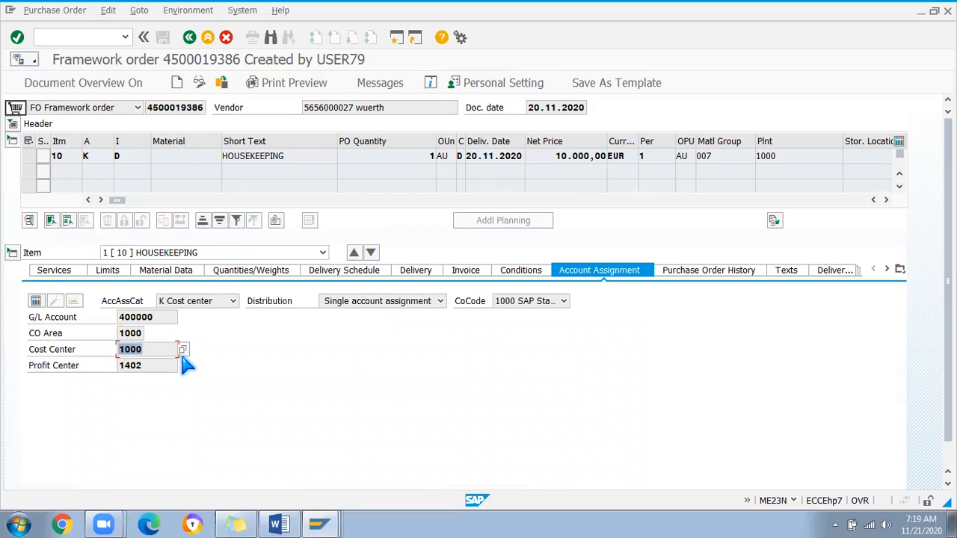
{"action": "key", "text": "alt+Tab"}
{"action": "type", "text": "1000"}
{"action": "left_click", "coordinate": [119, 259]}
{"action": "type", "text": "10"}
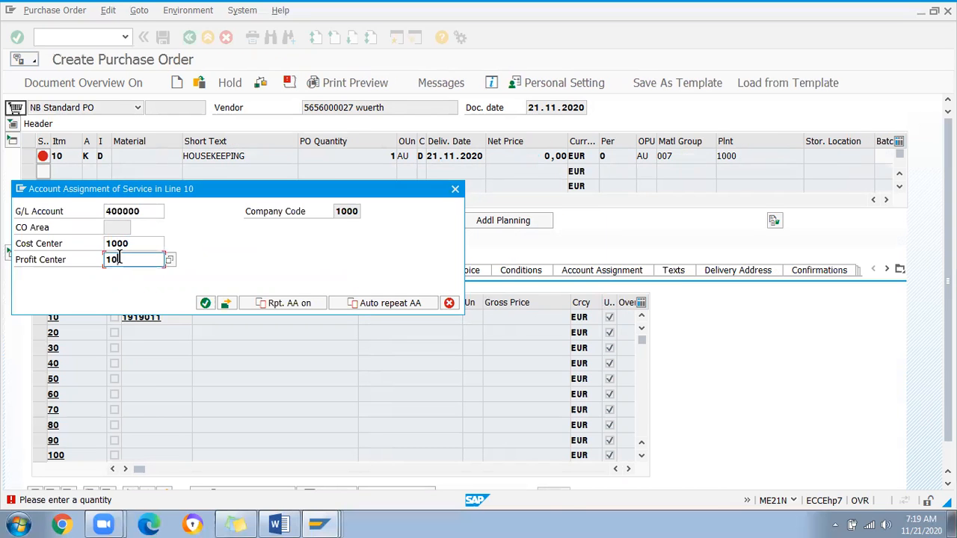
{"action": "type", "text": "12"}
{"action": "key", "text": "Return"}
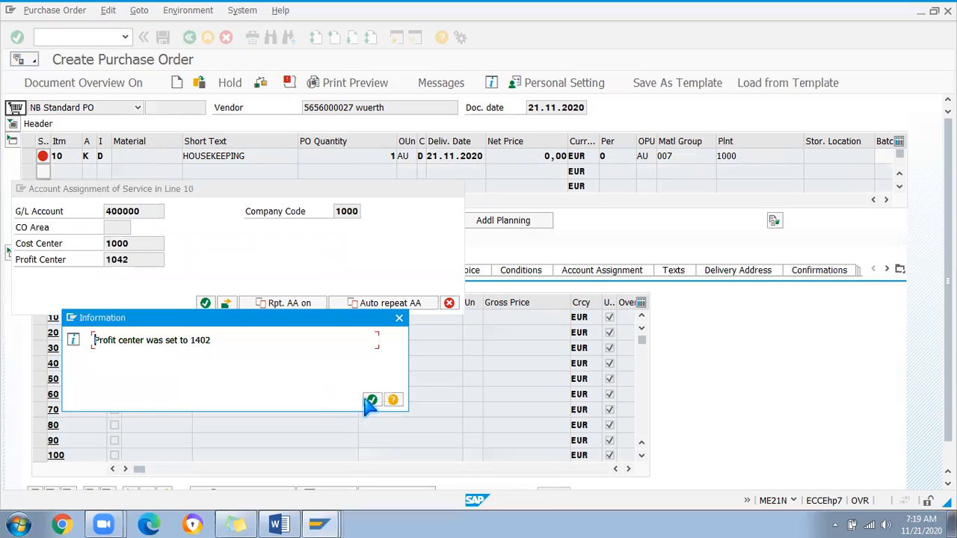
{"action": "left_click", "coordinate": [372, 401]}
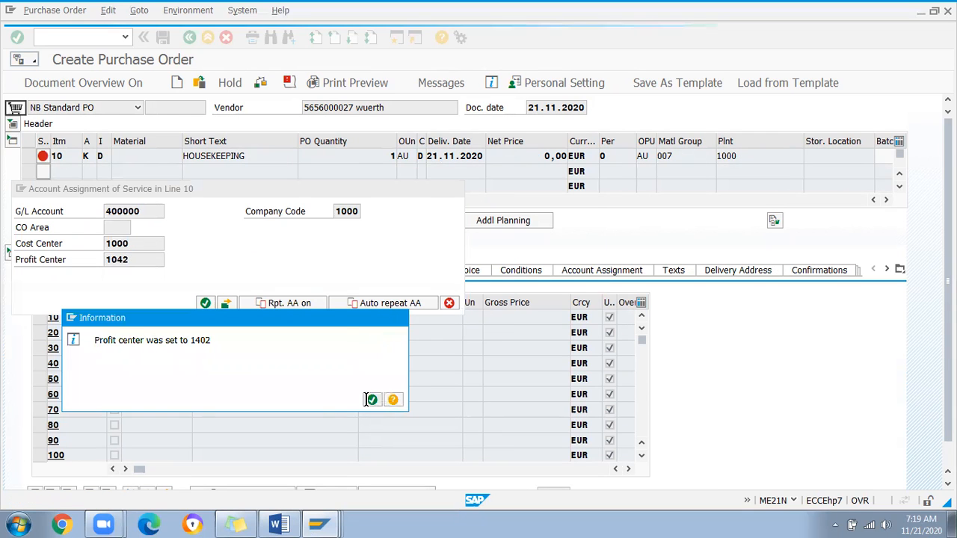
Set the quantity of service 1919011 to 10 in the new order, and review the item's account assignment.
{"action": "key", "text": "alt+Tab"}
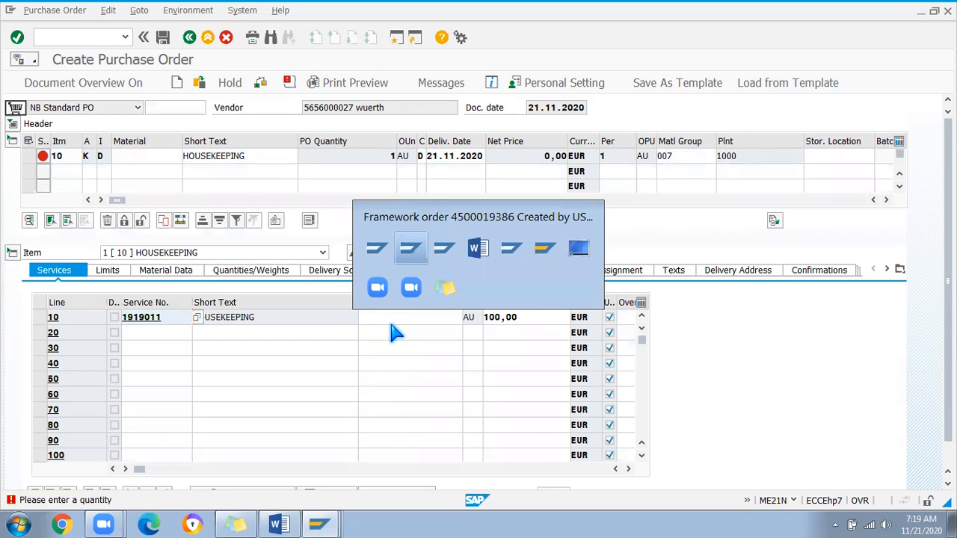
{"action": "key", "text": "alt+Tab"}
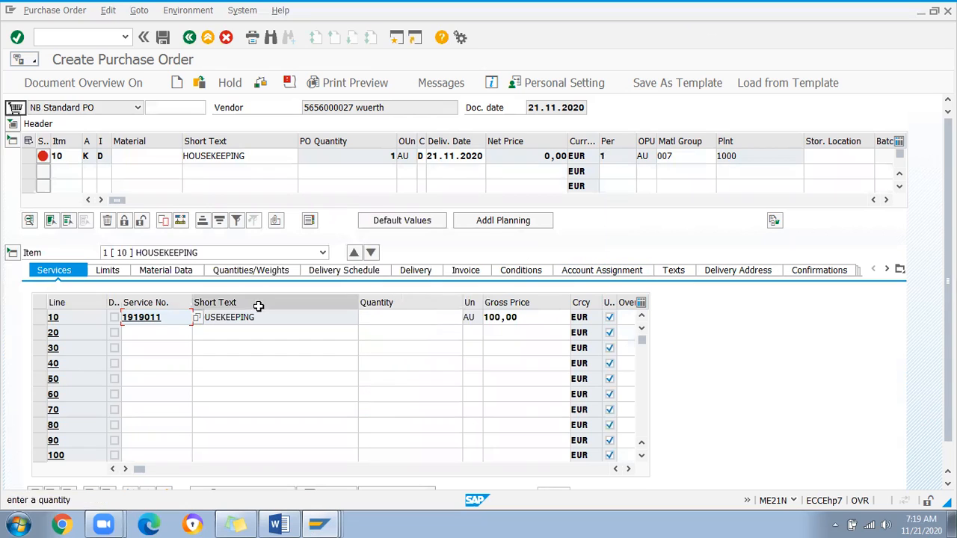
{"action": "left_click", "coordinate": [440, 318]}
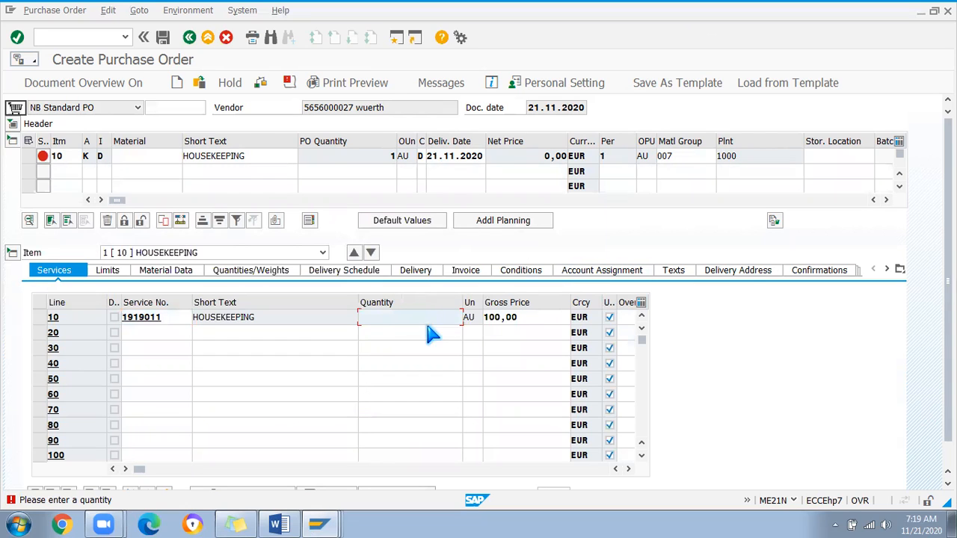
{"action": "key", "text": "alt+Tab"}
{"action": "left_click", "coordinate": [46, 270]}
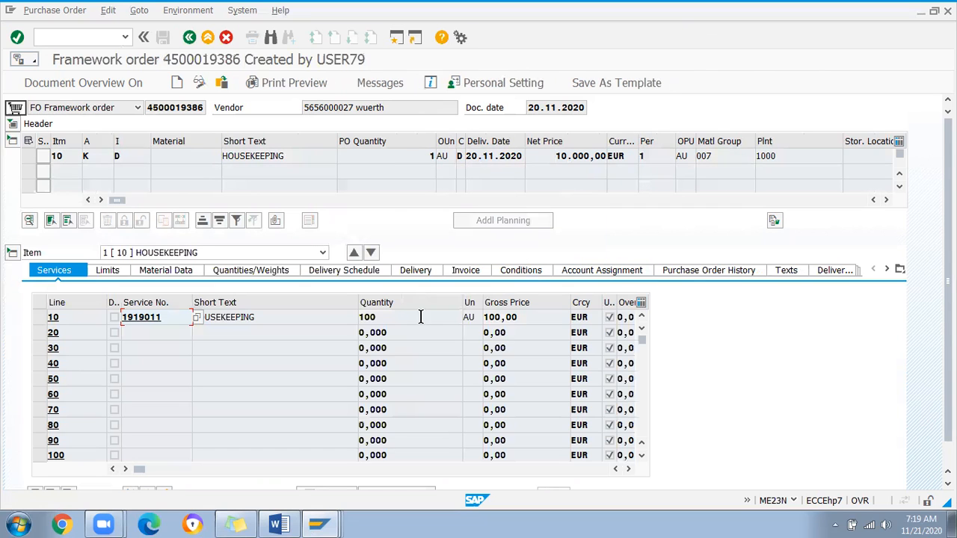
{"action": "left_click", "coordinate": [399, 317]}
{"action": "key", "text": "alt+Tab"}
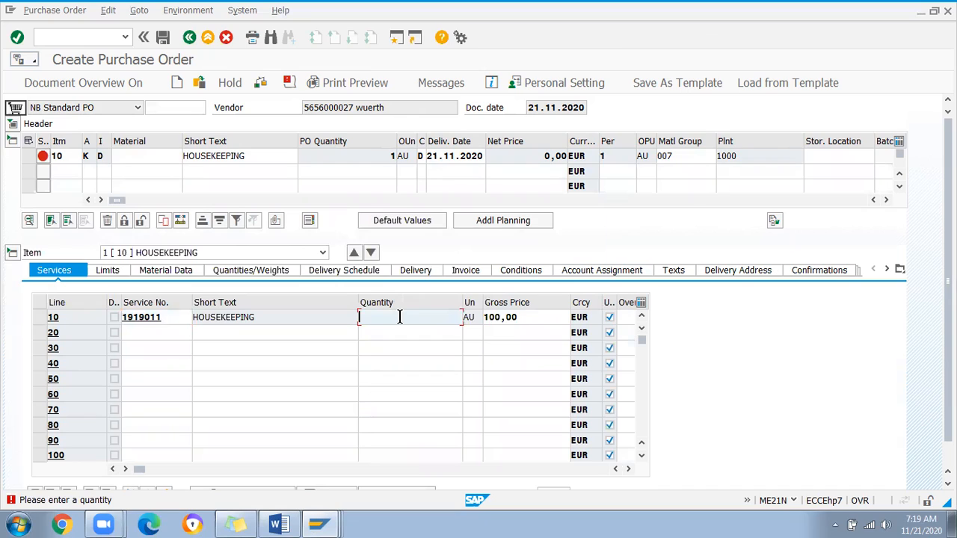
{"action": "type", "text": "10"}
{"action": "key", "text": "Return"}
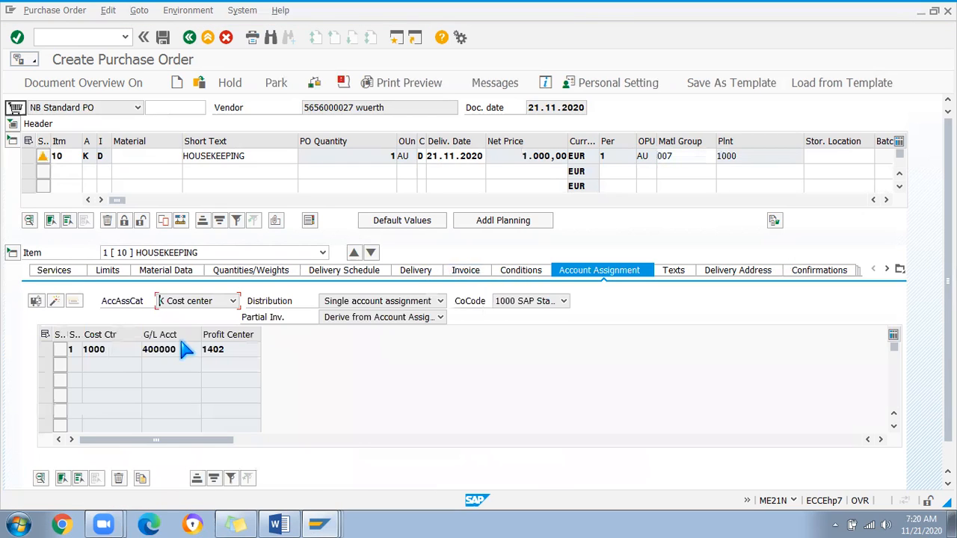
{"action": "left_click", "coordinate": [225, 346]}
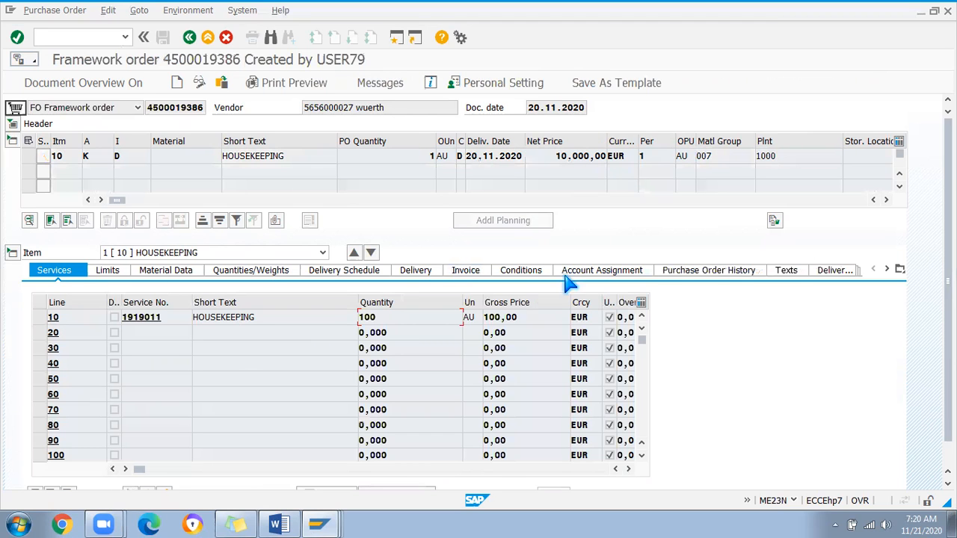
Check the account assignment of the existing framework order, and save the new HOUSEKEEPING purchase order despite the system messages.
{"action": "left_click", "coordinate": [587, 270]}
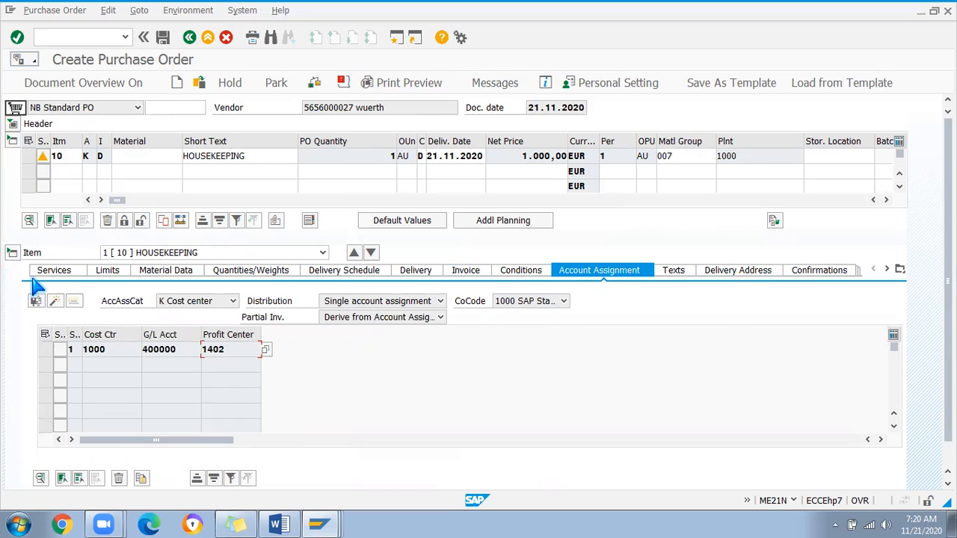
{"action": "left_click", "coordinate": [163, 38]}
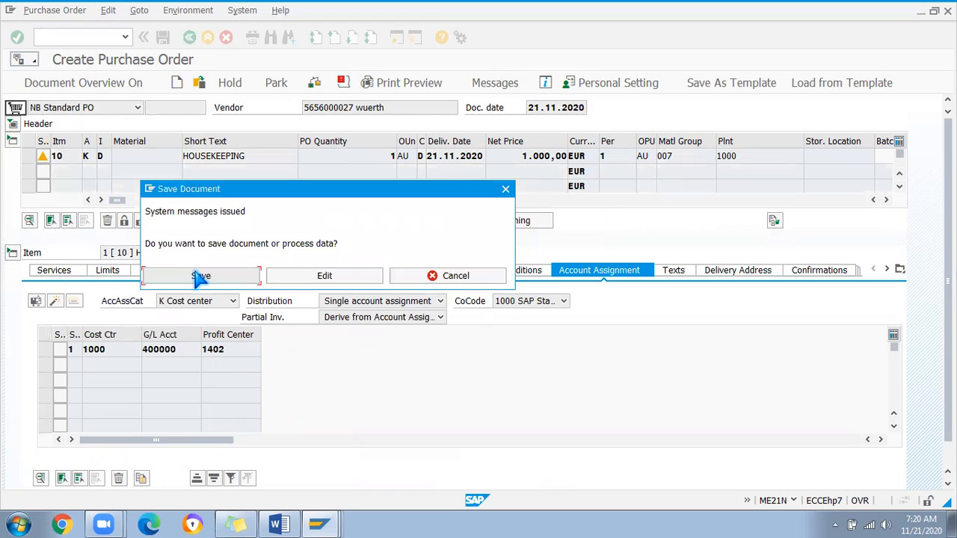
{"action": "left_click", "coordinate": [200, 276]}
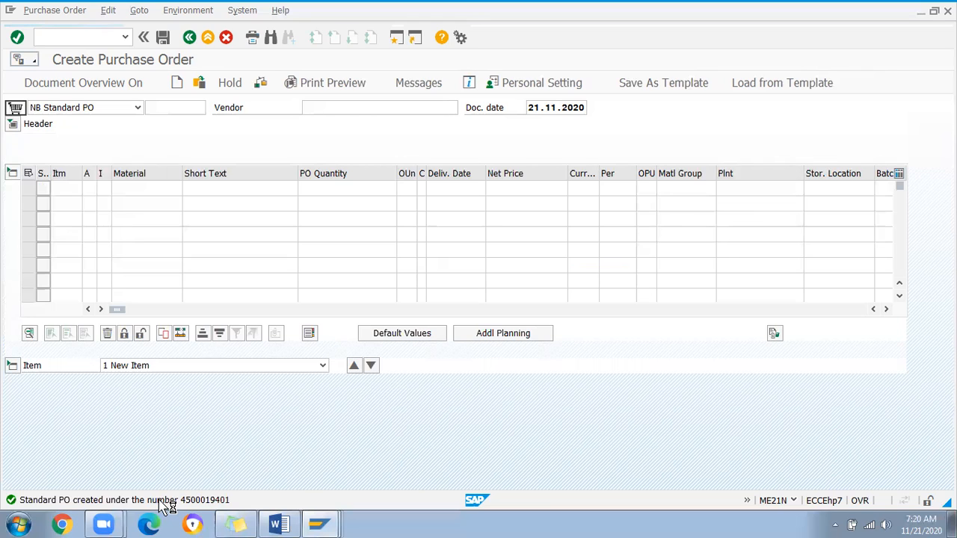
Copy the purchase order creation message and paste it below ML81N in the OCTOBER BATCH Word document.
{"action": "double_click", "coordinate": [158, 501]}
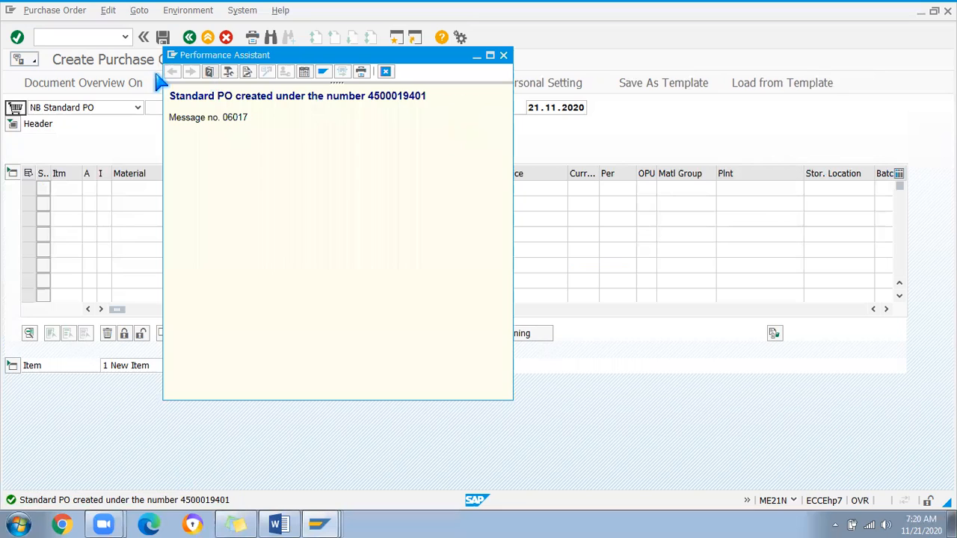
{"action": "left_click_drag", "start_coordinate": [425, 97], "coordinate": [275, 98]}
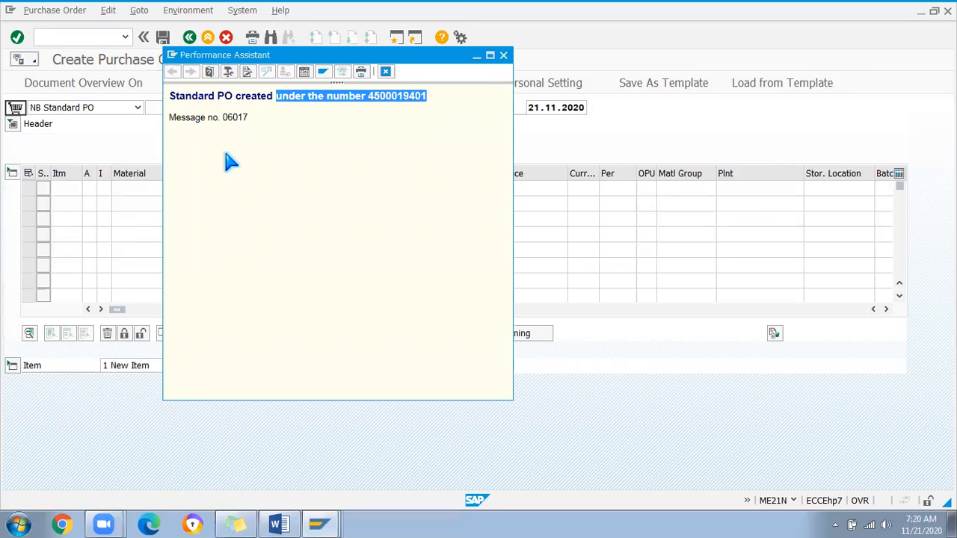
{"action": "left_click_drag", "start_coordinate": [229, 162], "coordinate": [280, 227]}
{"action": "key", "text": "ctrl+c"}
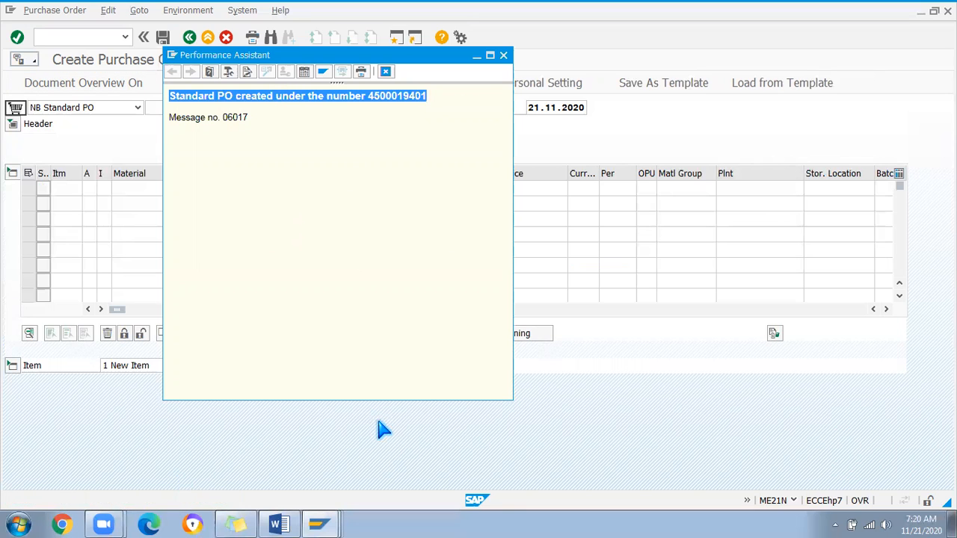
{"action": "left_click", "coordinate": [293, 521]}
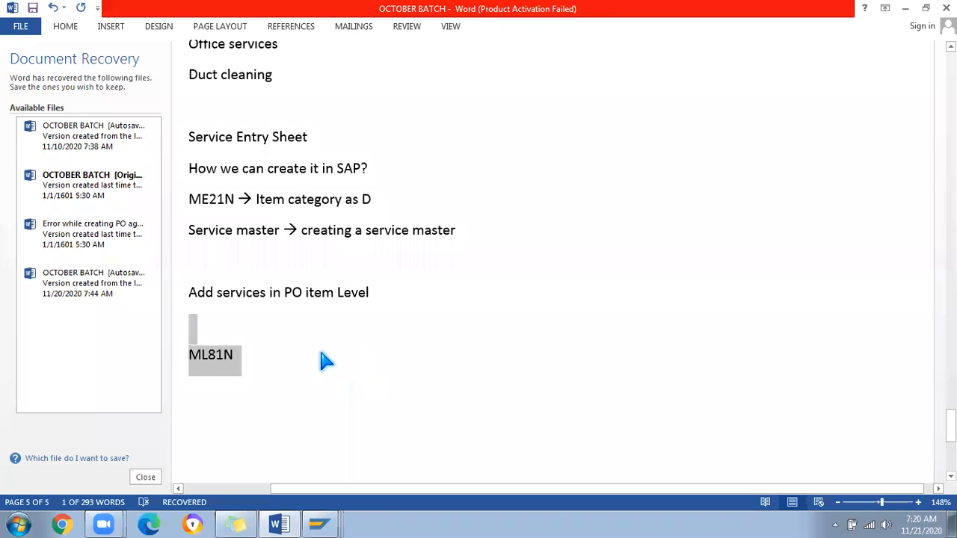
{"action": "left_click", "coordinate": [326, 344]}
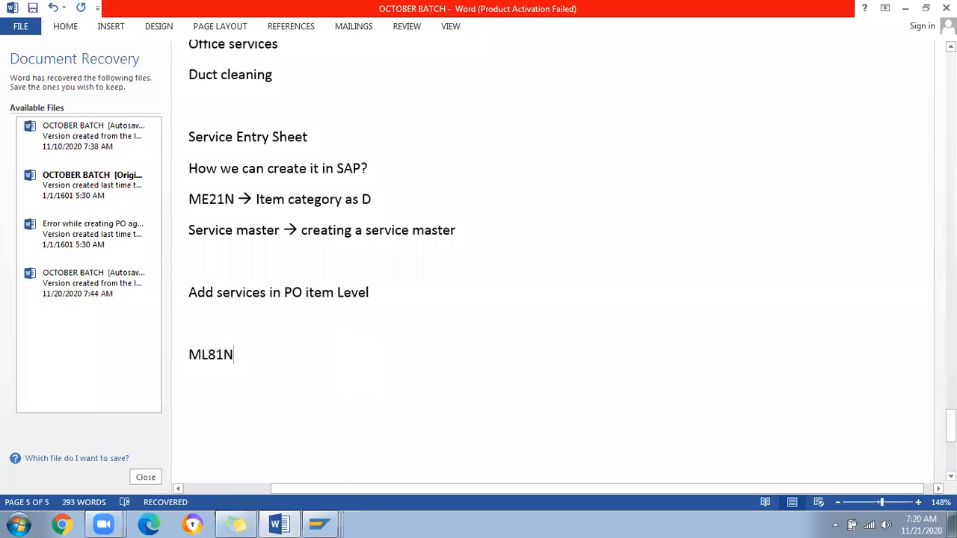
{"action": "key", "text": "Return"}
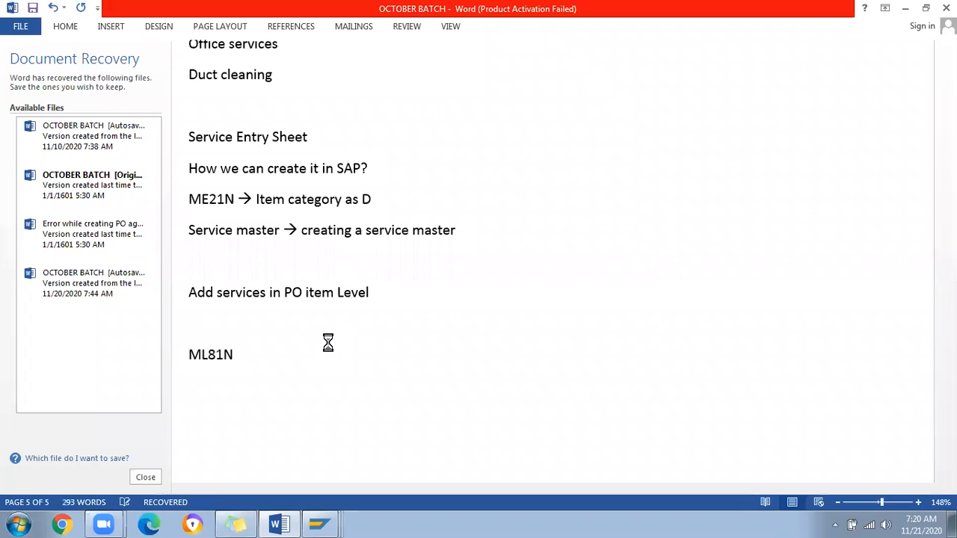
{"action": "key", "text": "ctrl+v"}
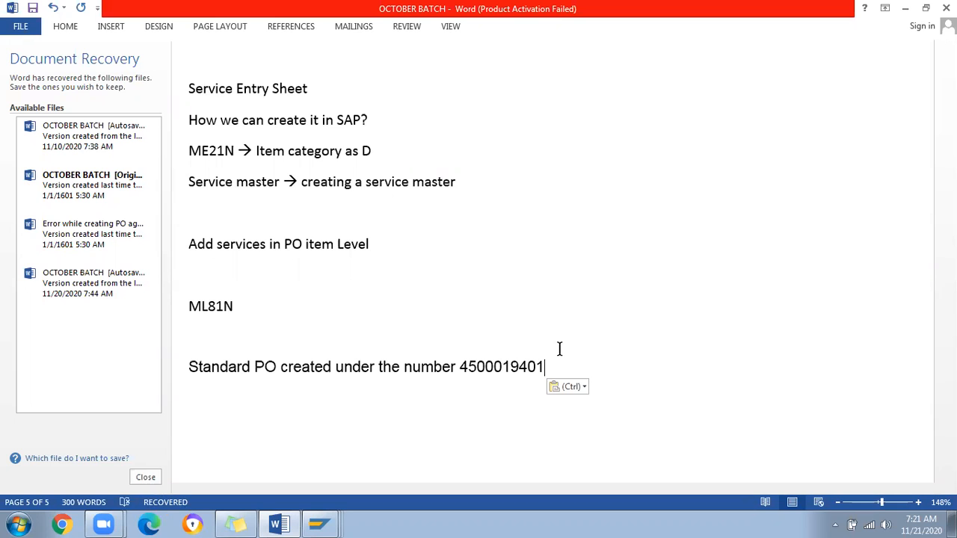
Switch back to SAP and start transaction ML81N from the purchase order session.
{"action": "key", "text": "alt+Tab"}
{"action": "key", "text": "alt+Tab"}
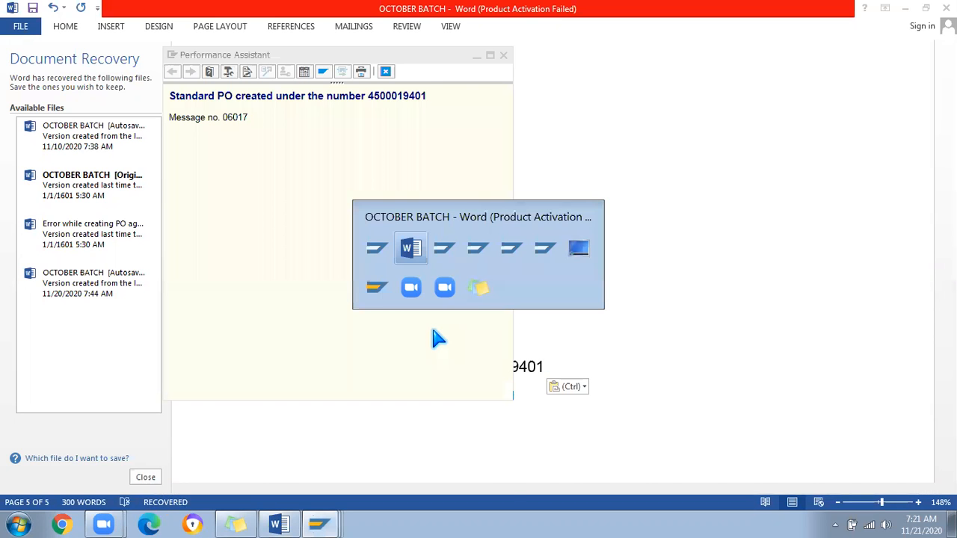
{"action": "key", "text": "alt+Tab"}
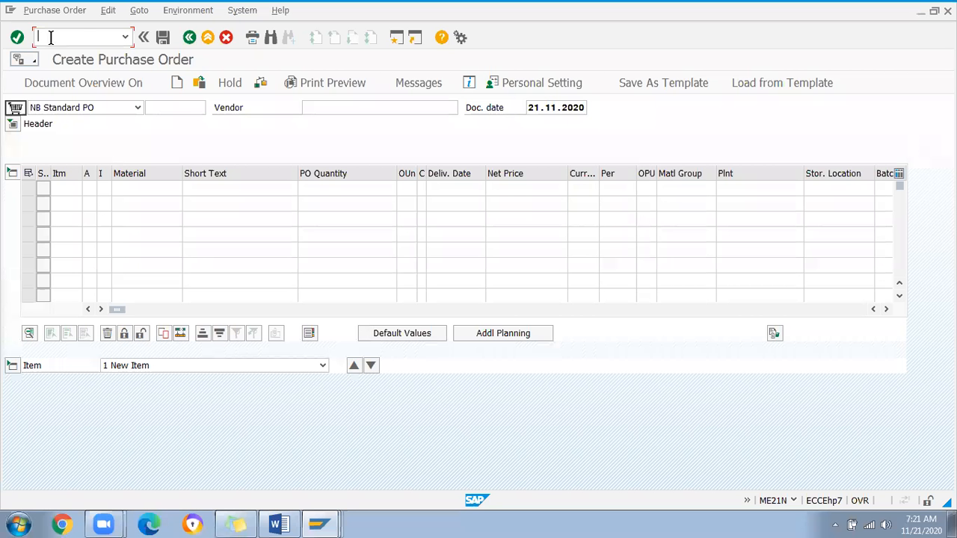
{"action": "type", "text": "/nml81n"}
{"action": "key", "text": "Return"}
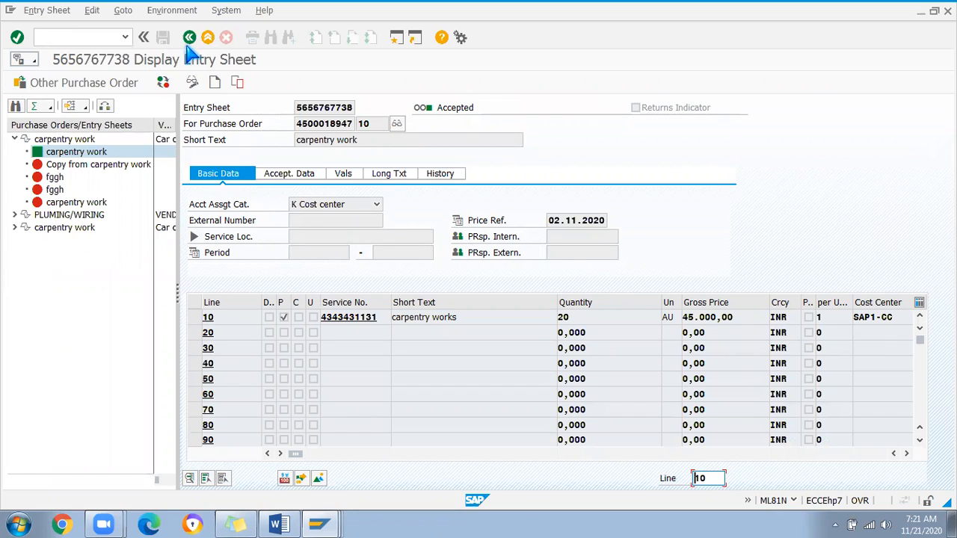
{"action": "left_click", "coordinate": [214, 84]}
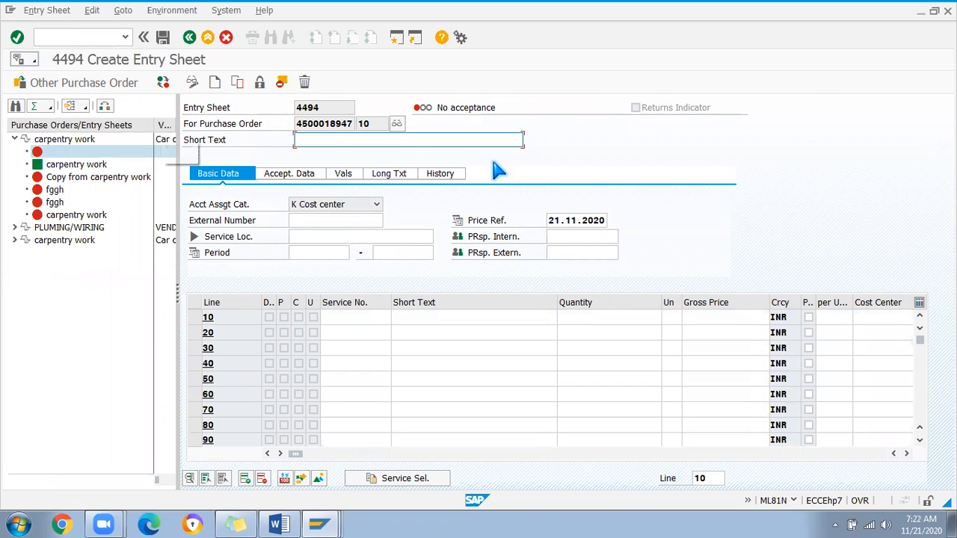
{"action": "left_click", "coordinate": [74, 83]}
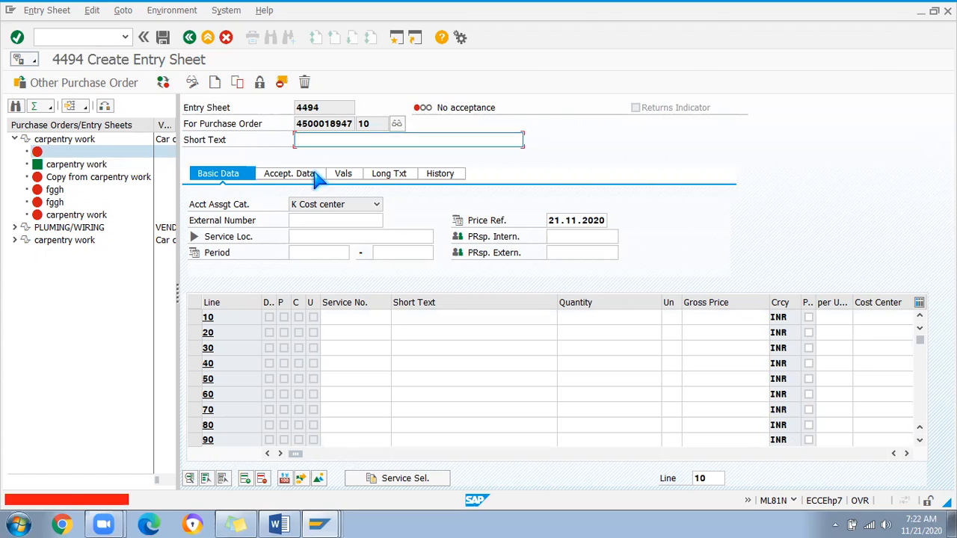
{"action": "left_click", "coordinate": [74, 39]}
{"action": "type", "text": "/nml81n"}
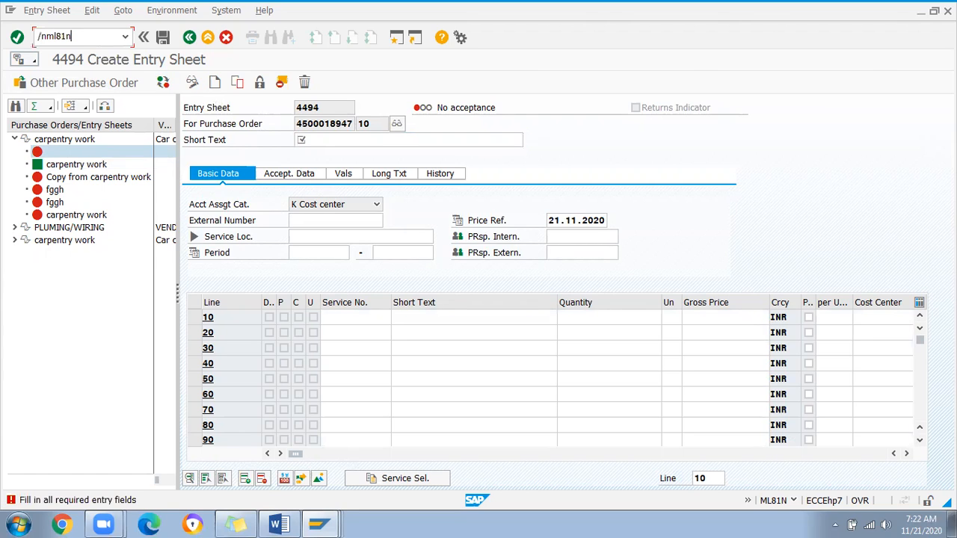
{"action": "key", "text": "Return"}
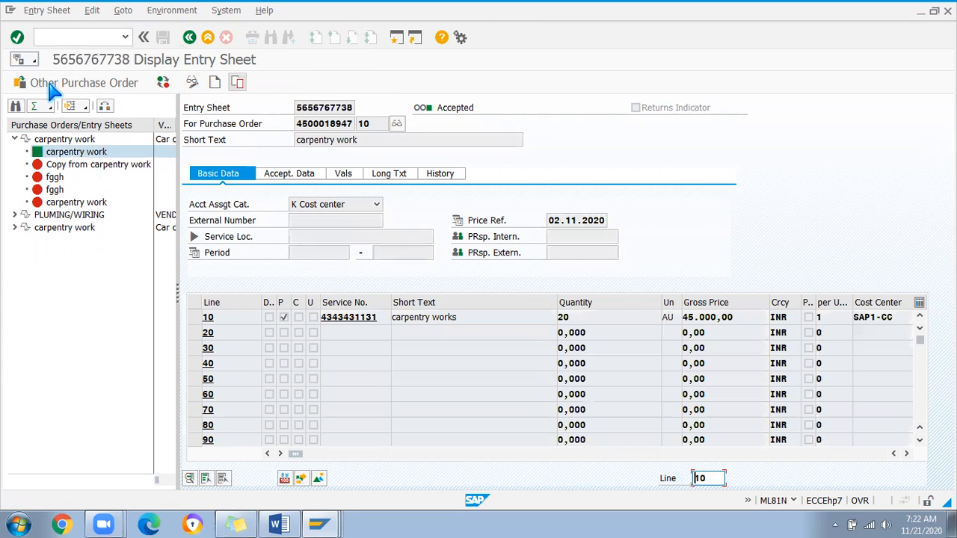
Load the new HOUSEKEEPING purchase order in ML81N, using its number copied from the Word notes.
{"action": "left_click", "coordinate": [78, 86]}
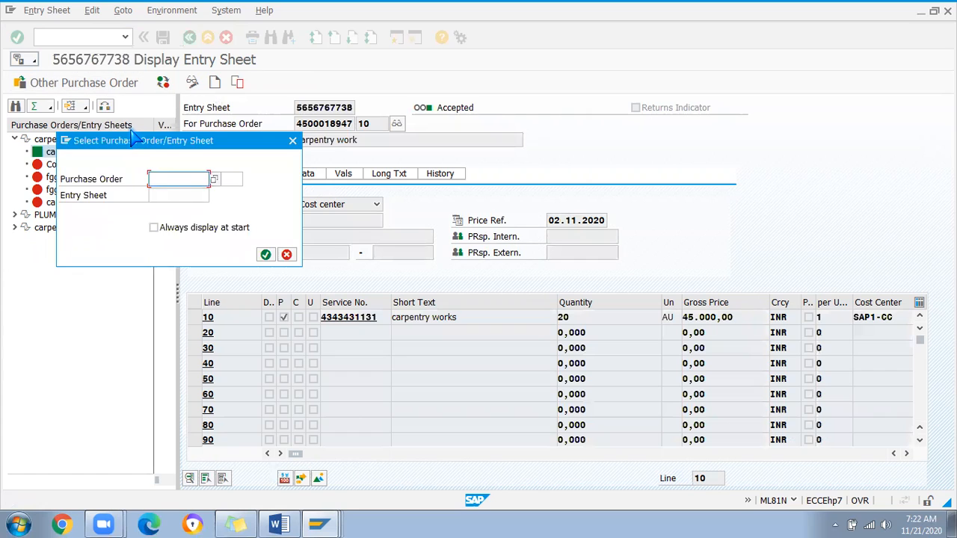
{"action": "type", "text": "Standard P"}
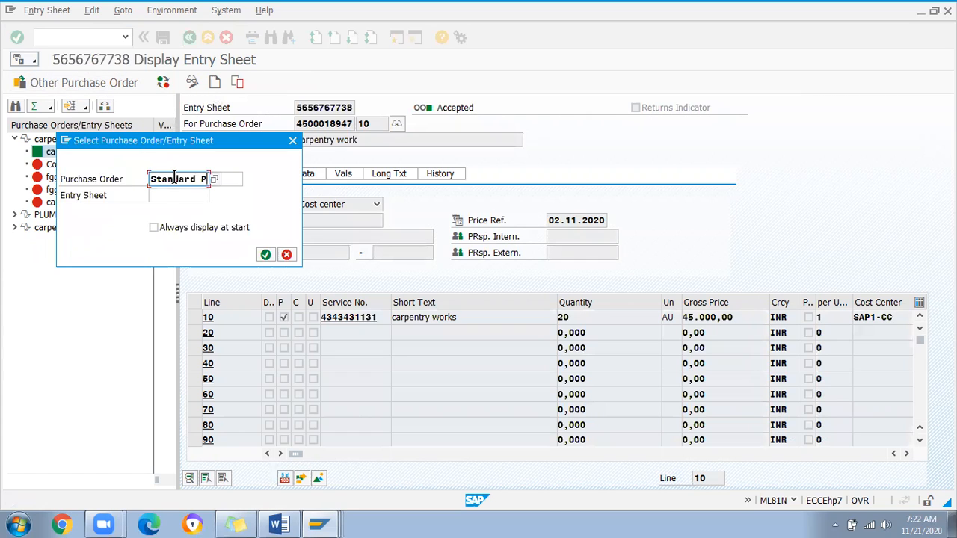
{"action": "key", "text": "ctrl+a"}
{"action": "key", "text": "BackSpace"}
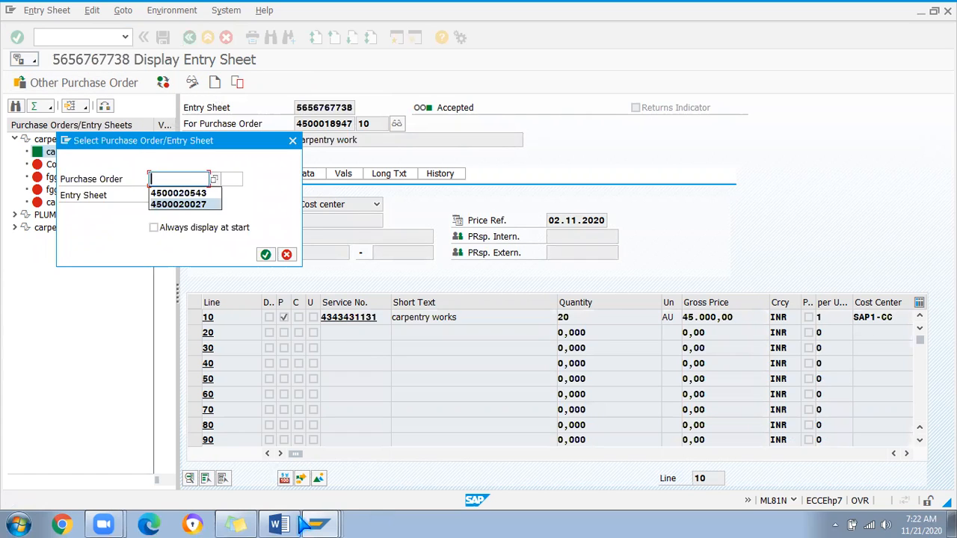
{"action": "left_click", "coordinate": [278, 526]}
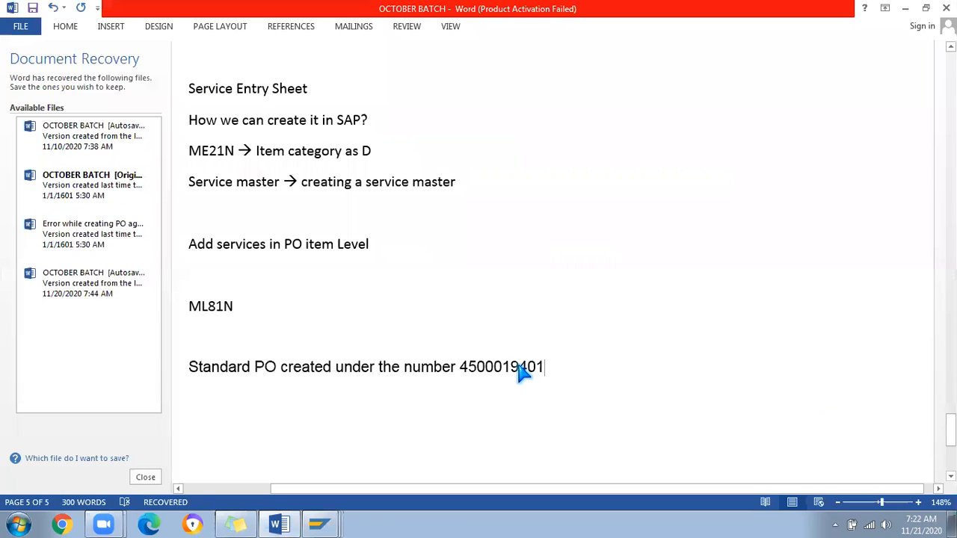
{"action": "double_click", "coordinate": [523, 368]}
{"action": "key", "text": "ctrl+c"}
{"action": "key", "text": "alt+Tab"}
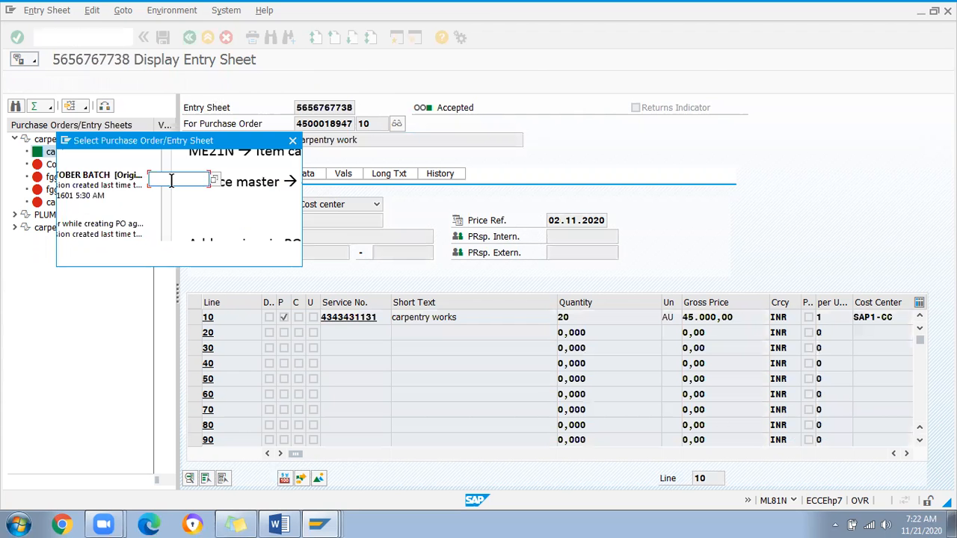
{"action": "key", "text": "ctrl+v"}
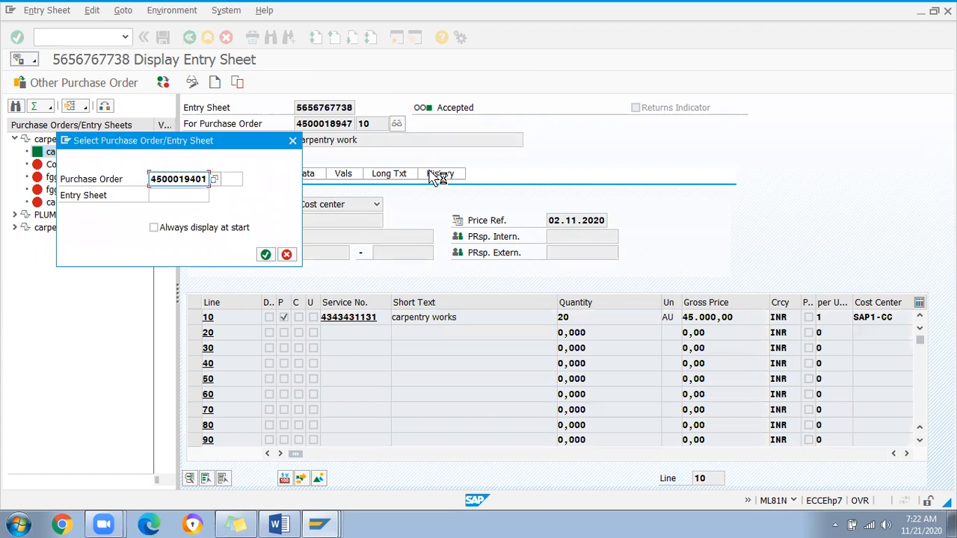
{"action": "key", "text": "Return"}
Create an entry sheet for the HOUSEKEEPING order with the short text "House keeping work".
{"action": "left_click", "coordinate": [306, 122]}
{"action": "left_click", "coordinate": [192, 84]}
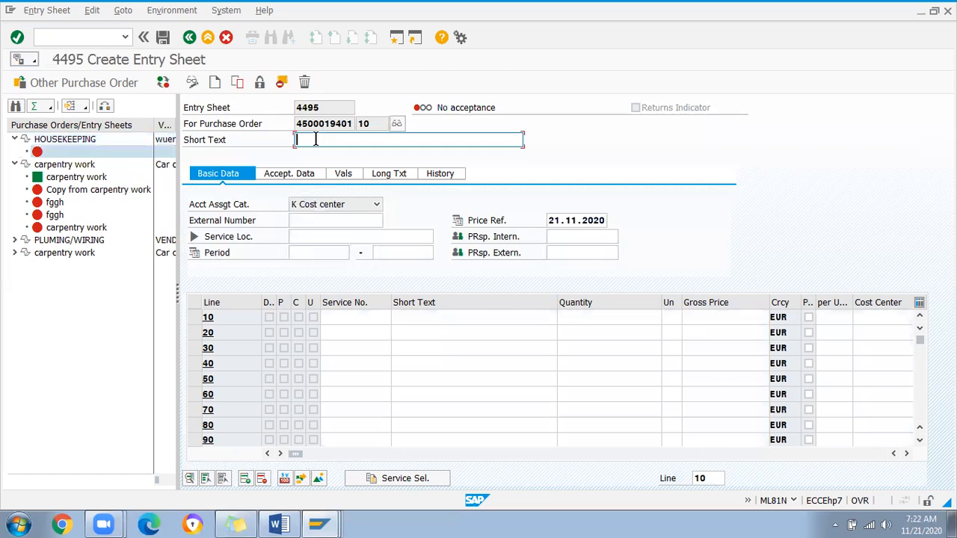
{"action": "type", "text": "House keeping work"}
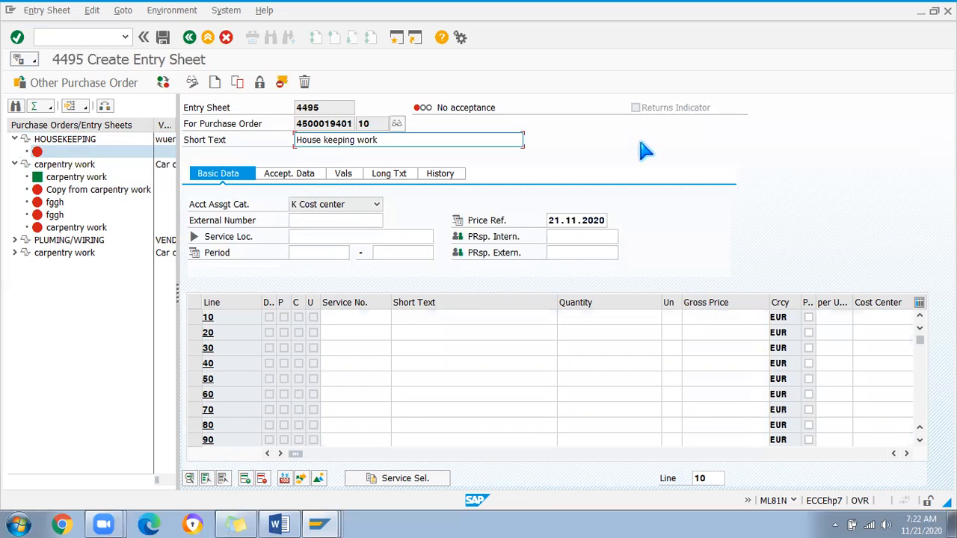
Select services for the entry sheet from the purchase order, adopting the full quantity.
{"action": "left_click", "coordinate": [367, 315]}
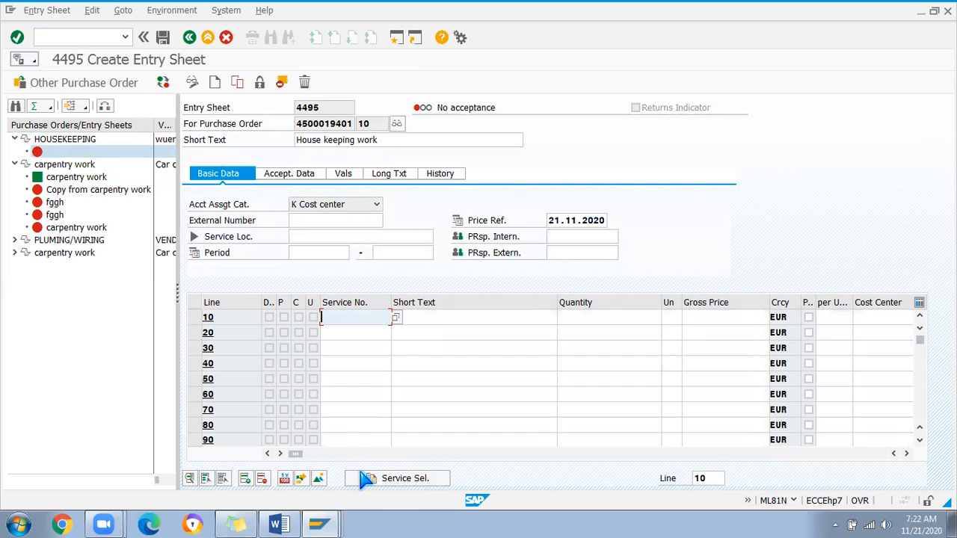
{"action": "left_click", "coordinate": [402, 482]}
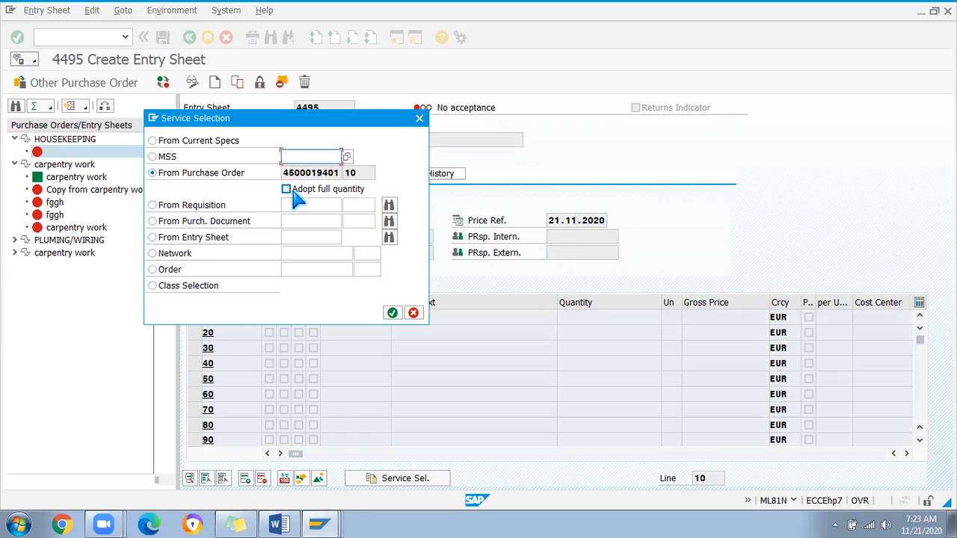
{"action": "left_click", "coordinate": [287, 189]}
{"action": "left_click", "coordinate": [287, 190]}
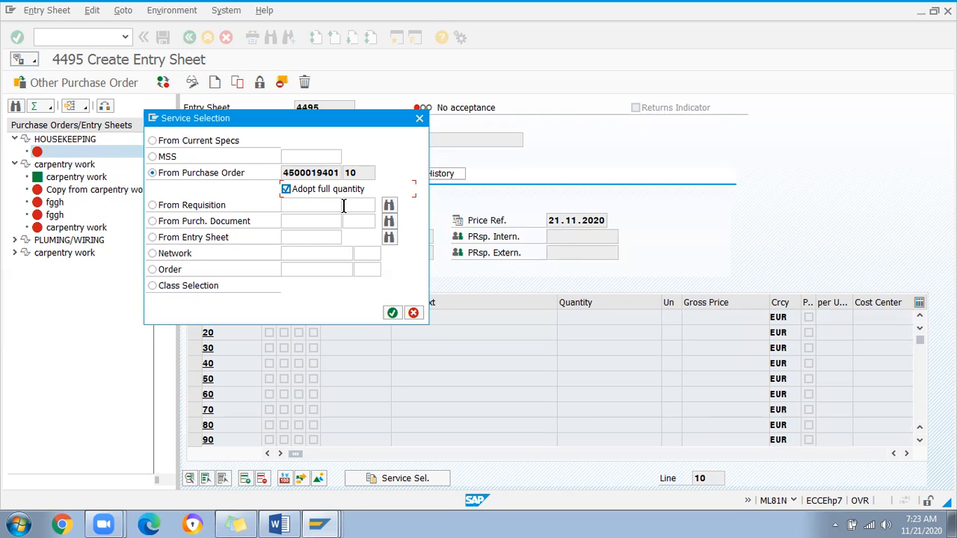
{"action": "left_click", "coordinate": [394, 312]}
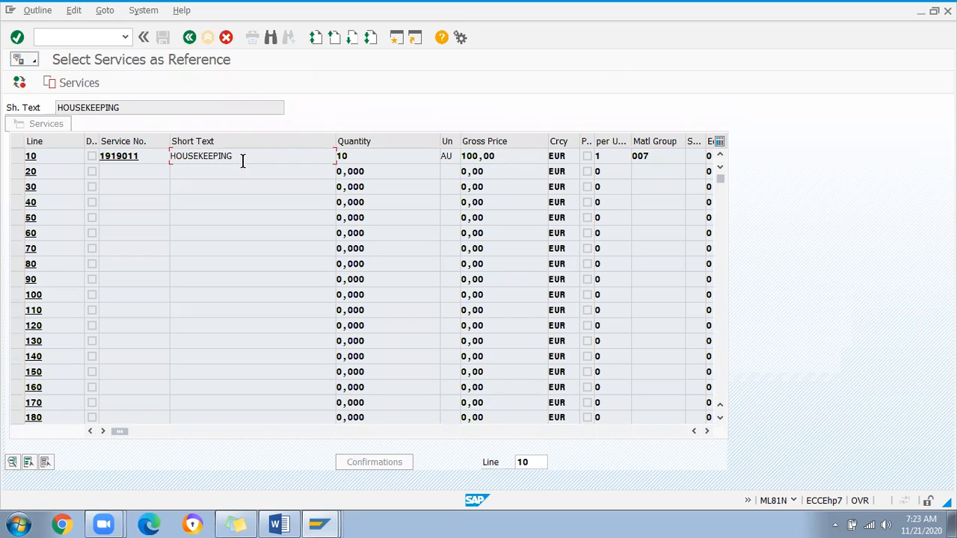
Adopt service line 10, HOUSEKEEPING service 1919011, into the entry sheet.
{"action": "left_click", "coordinate": [643, 155]}
{"action": "left_click", "coordinate": [17, 156]}
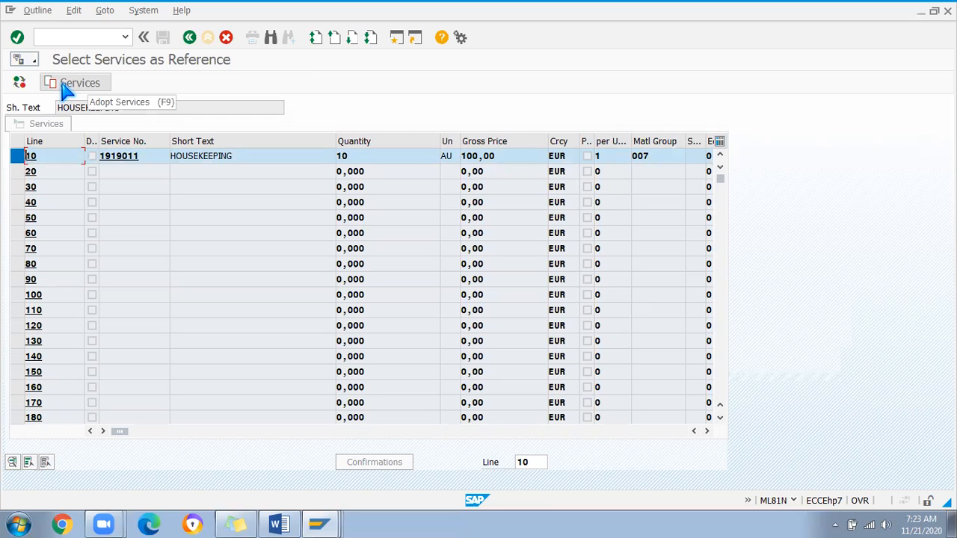
{"action": "left_click", "coordinate": [66, 84]}
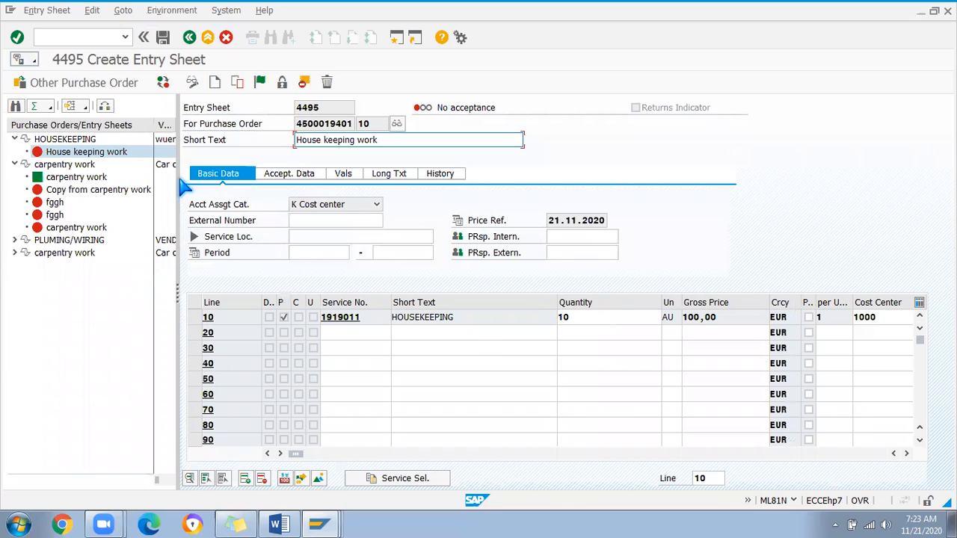
Review the entry sheet's values, save it, and switch it to change mode.
{"action": "left_click", "coordinate": [344, 174]}
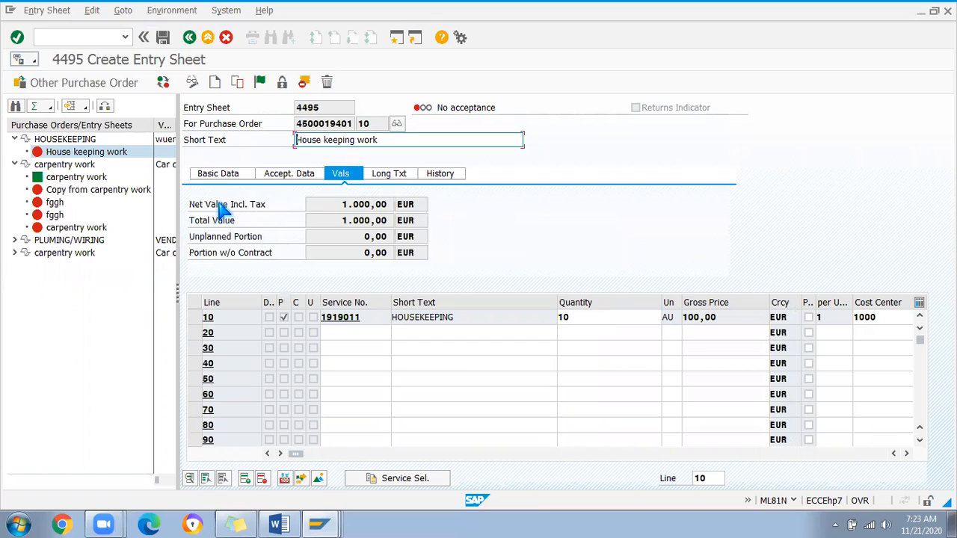
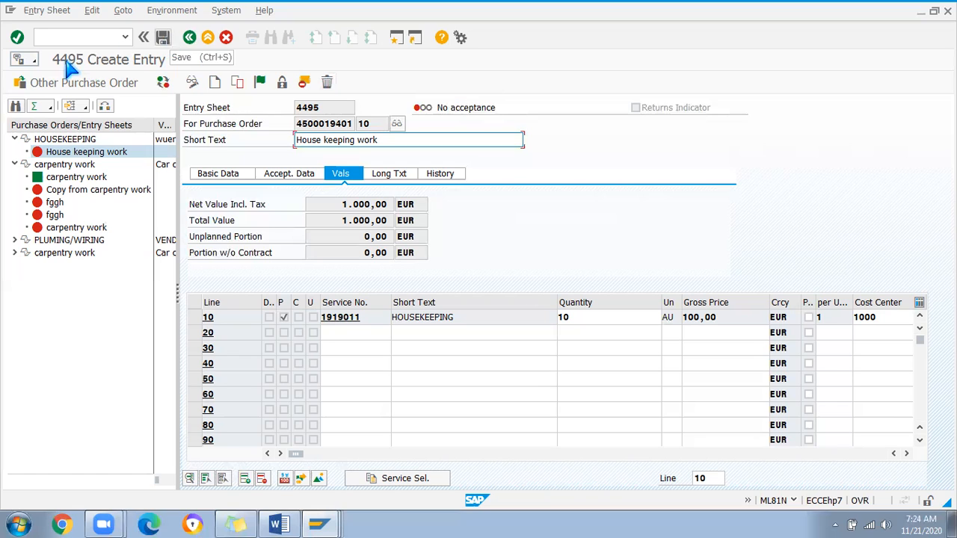
{"action": "left_click", "coordinate": [163, 38]}
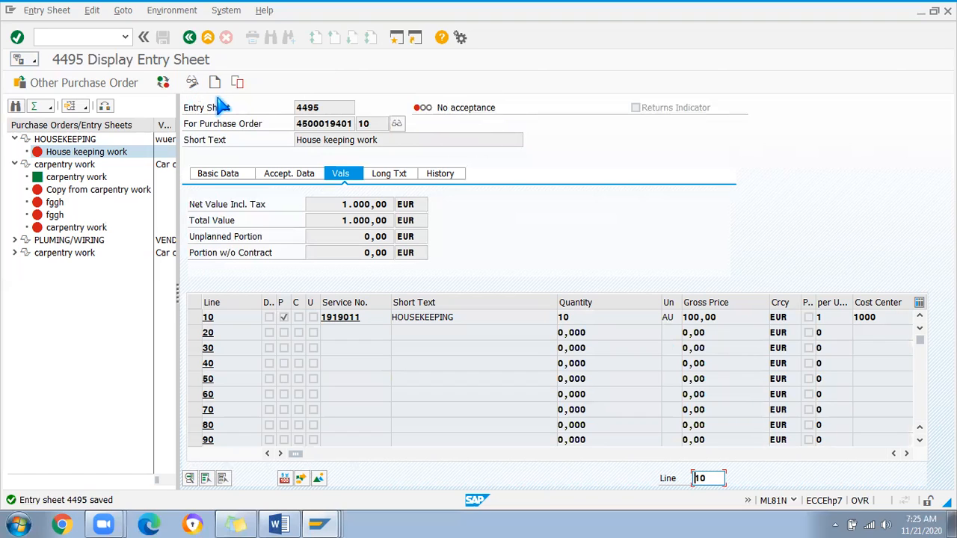
{"action": "left_click", "coordinate": [191, 82]}
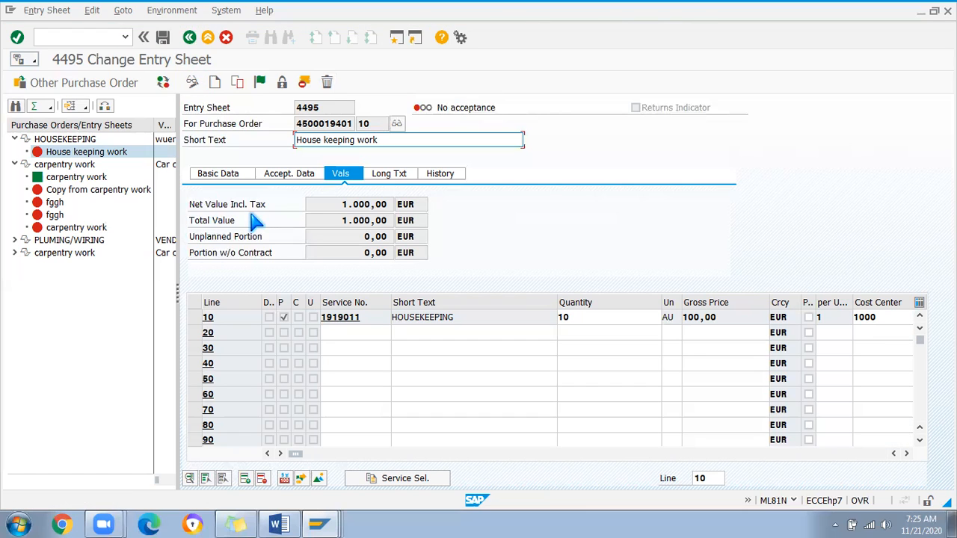
Accept the House keeping work entry sheet and save it, checking the details of the posting message.
{"action": "left_click", "coordinate": [257, 81]}
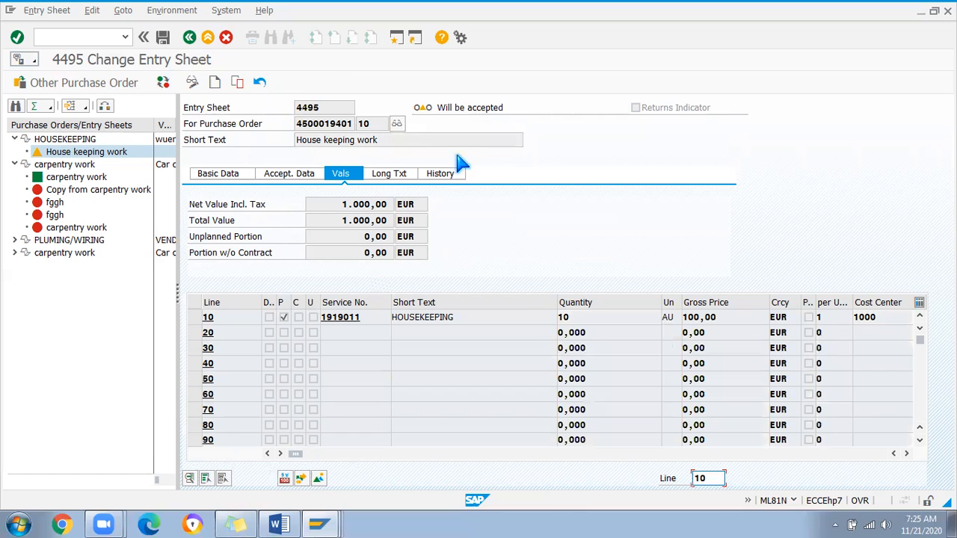
{"action": "left_click", "coordinate": [162, 37]}
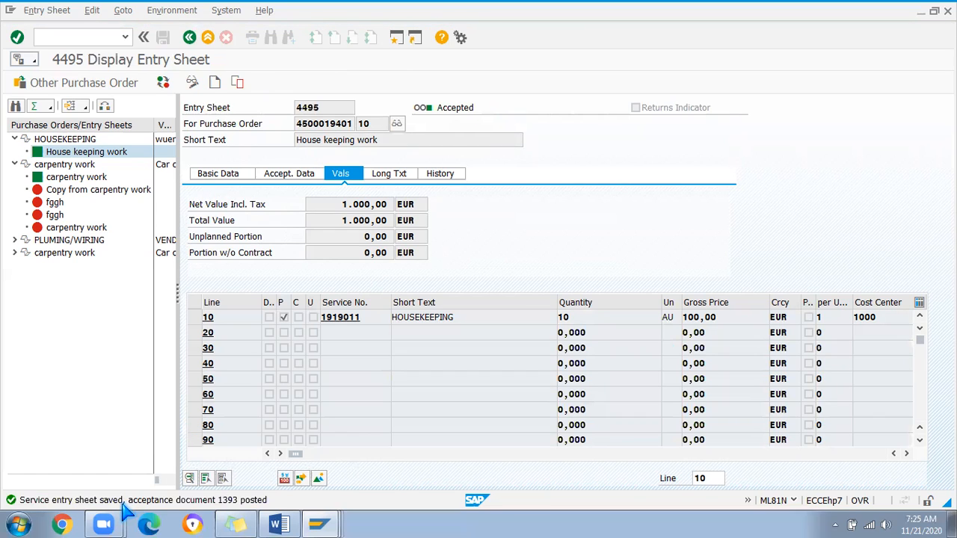
{"action": "left_click_drag", "start_coordinate": [333, 57], "coordinate": [434, 159]}
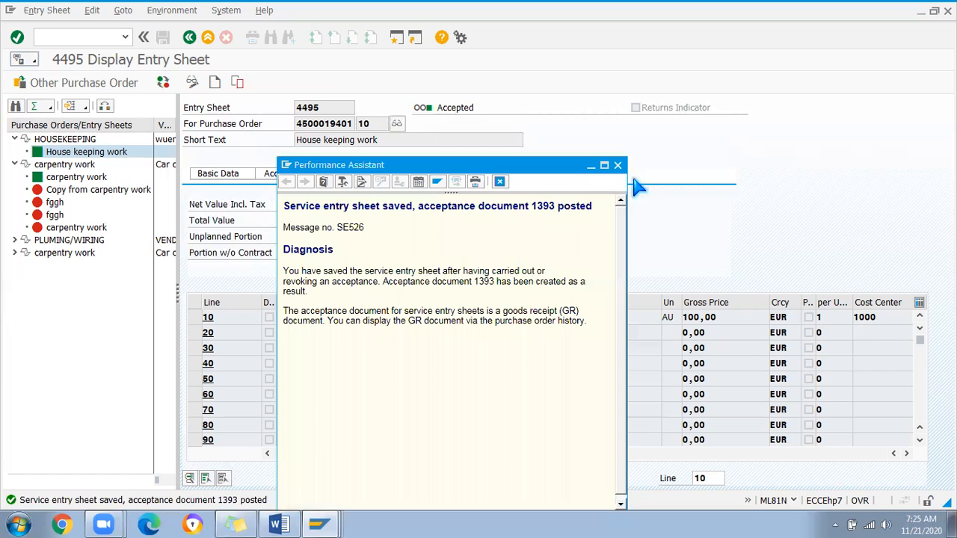
{"action": "left_click", "coordinate": [617, 166]}
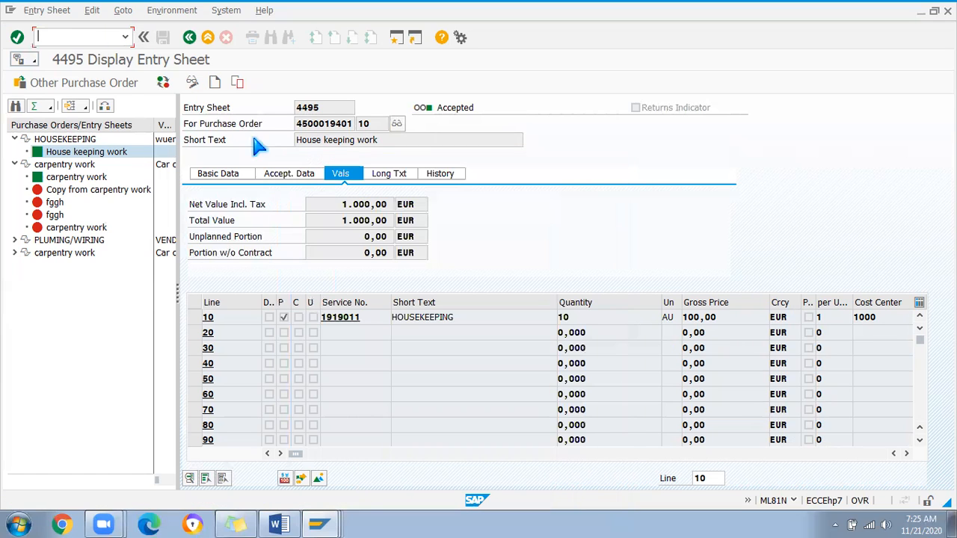
Display the purchase order from the entry sheet and examine the goods receipt and service entry documents in its history.
{"action": "left_click", "coordinate": [342, 124]}
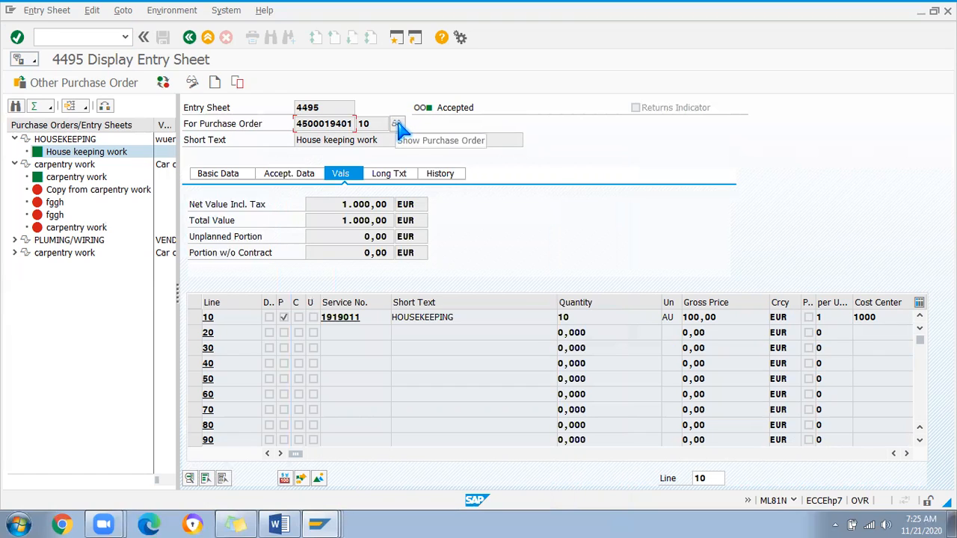
{"action": "left_click", "coordinate": [399, 126]}
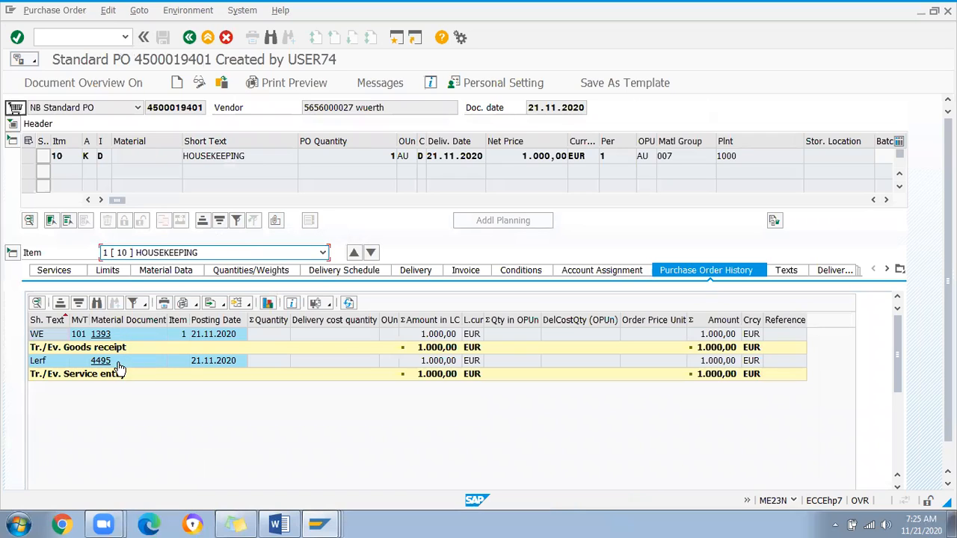
{"action": "left_click", "coordinate": [208, 365]}
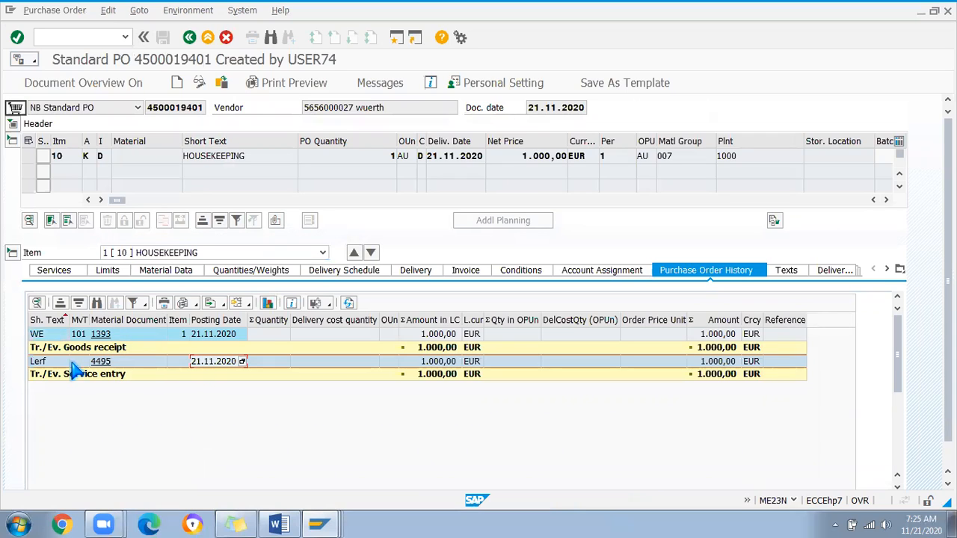
{"action": "left_click", "coordinate": [108, 338]}
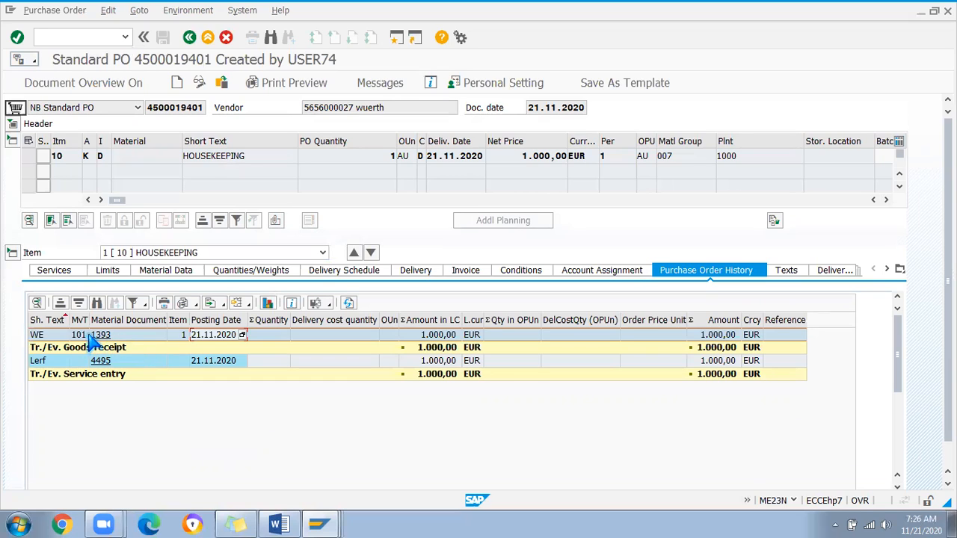
{"action": "left_click_drag", "start_coordinate": [89, 320], "coordinate": [110, 320]}
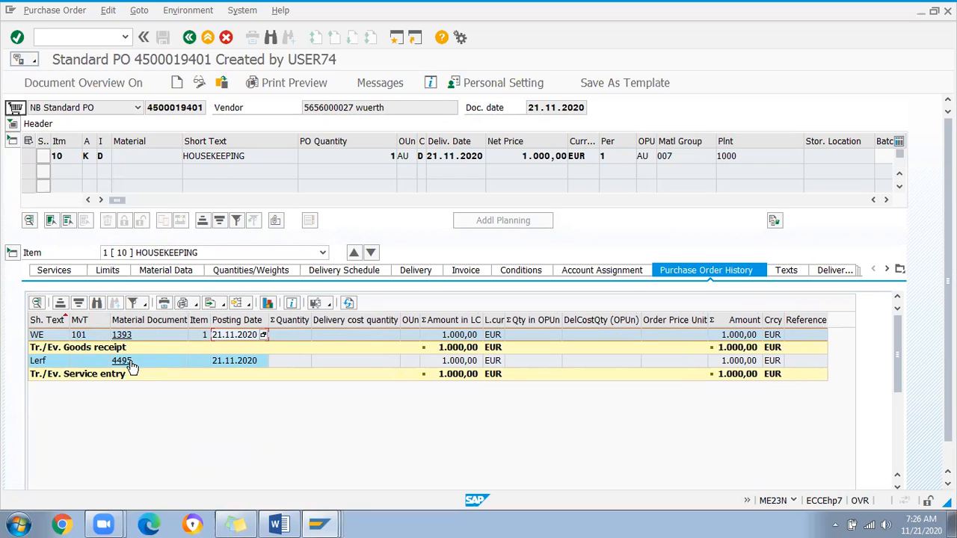
{"action": "left_click", "coordinate": [250, 365]}
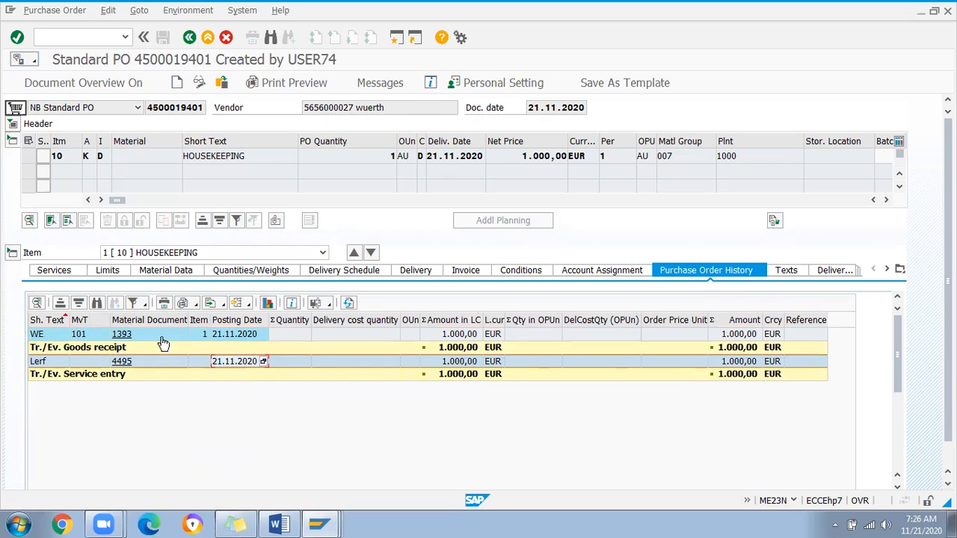
{"action": "left_click", "coordinate": [292, 337]}
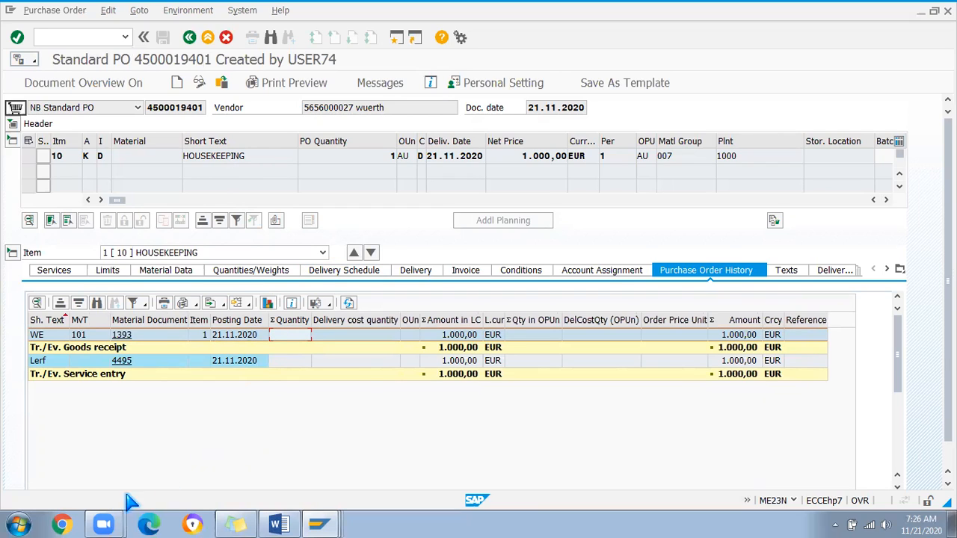
{"action": "mouse_move", "coordinate": [119, 525]}
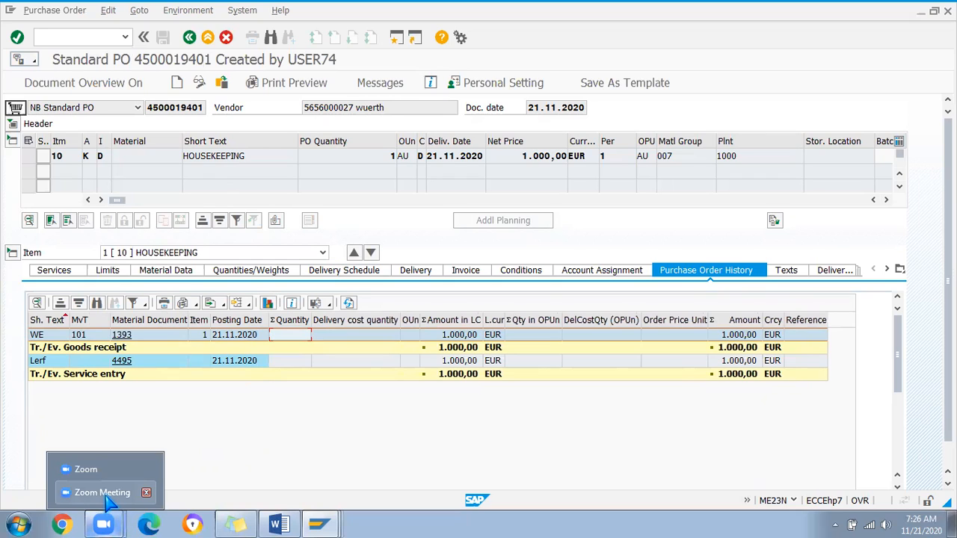
{"action": "left_click", "coordinate": [104, 493]}
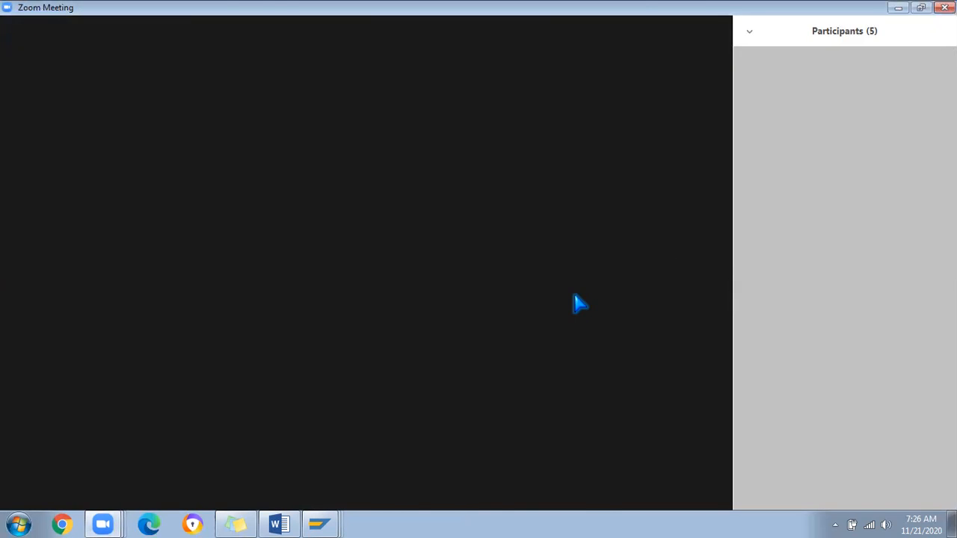
{"action": "key", "text": "super+d"}
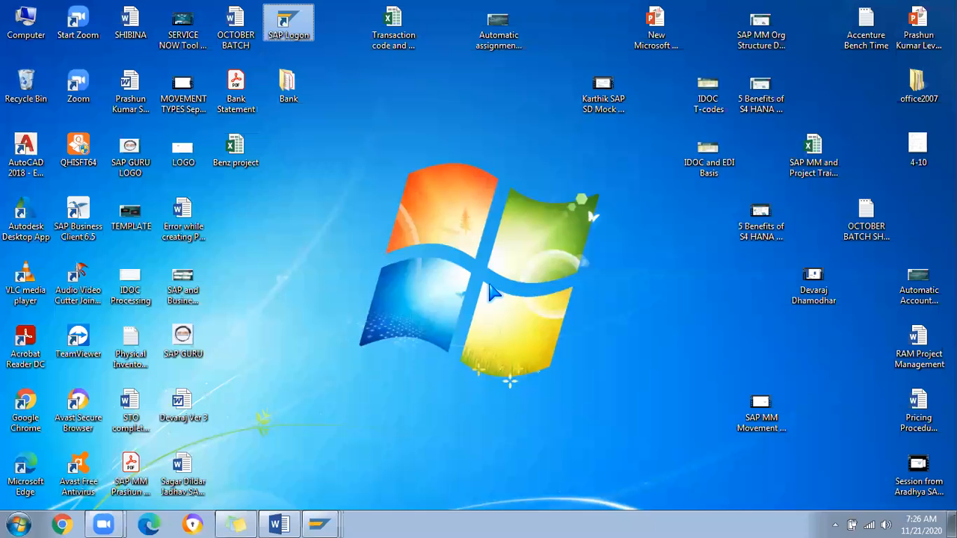
Switch to the OCTOBER BATCH document in Word and add "Service Master → AC" below the standard PO line.
{"action": "left_click", "coordinate": [278, 523]}
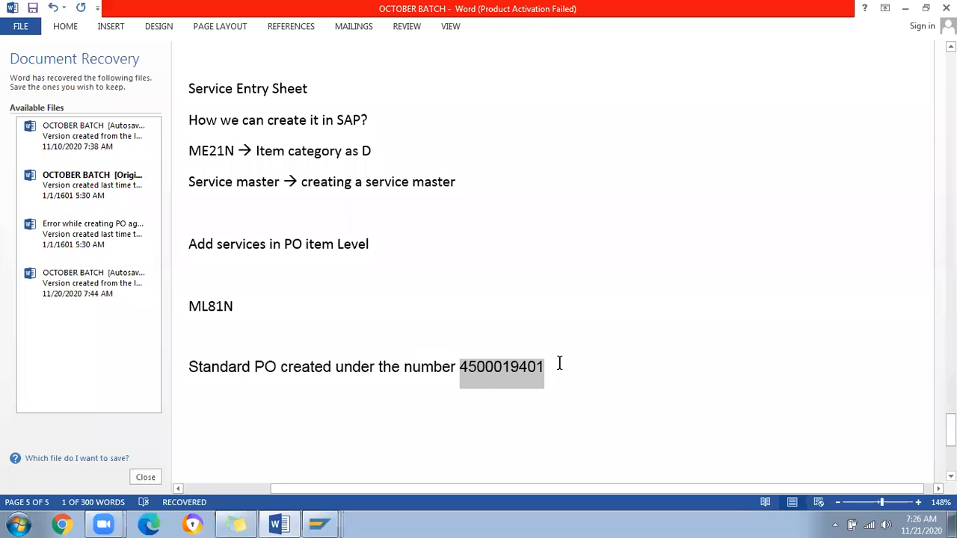
{"action": "key", "text": "Right"}
{"action": "key", "text": "Return"}
{"action": "scroll", "coordinate": [550, 390], "scroll_direction": "down", "scroll_amount": 1}
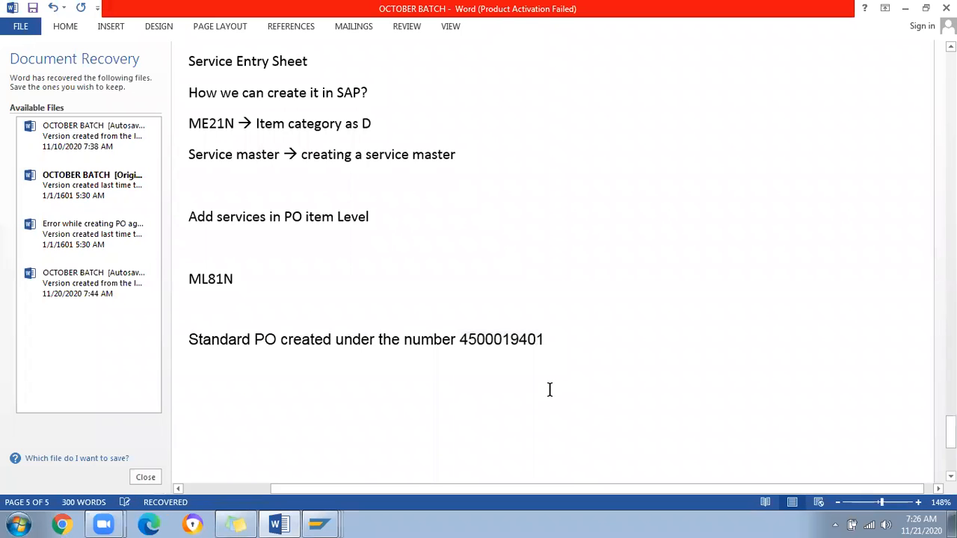
{"action": "scroll", "coordinate": [549, 389], "scroll_direction": "down", "scroll_amount": 2}
{"action": "type", "text": "Service Master"}
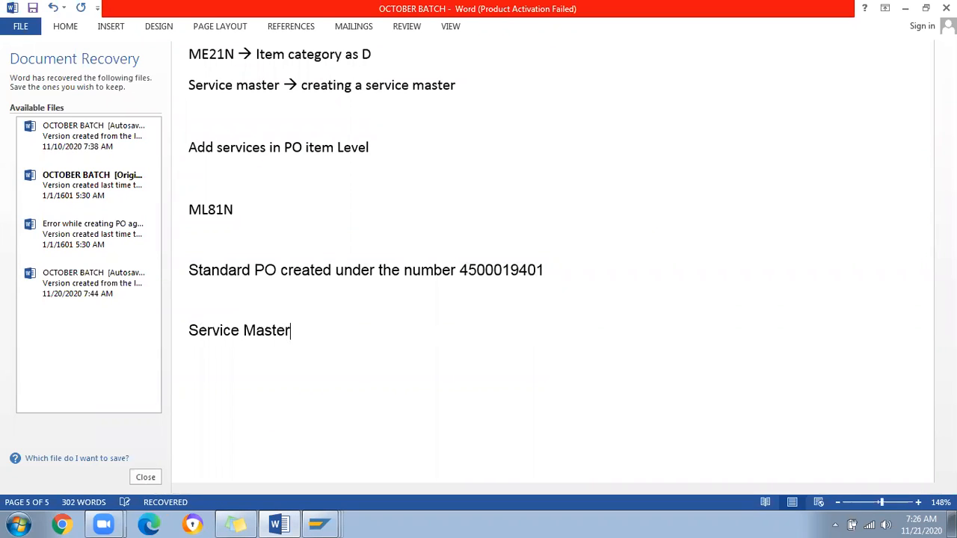
{"action": "type", "text": " --> A"}
{"action": "type", "text": "C"}
{"action": "mouse_move", "coordinate": [107, 526]}
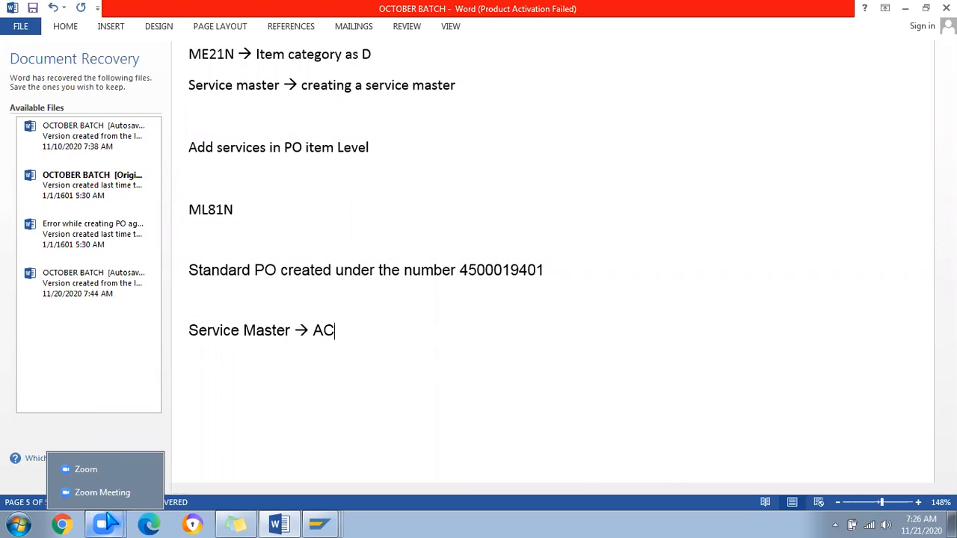
{"action": "left_click", "coordinate": [104, 493]}
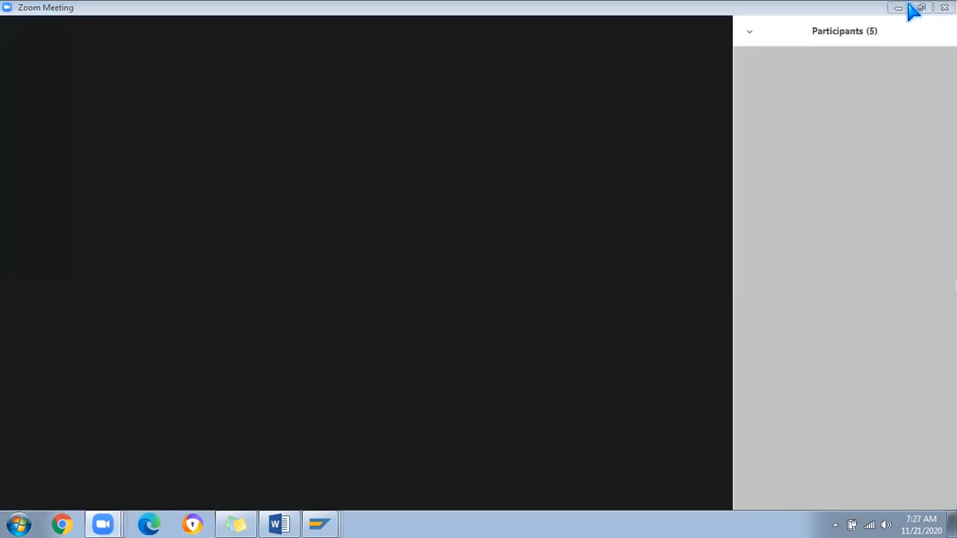
{"action": "left_click", "coordinate": [898, 7]}
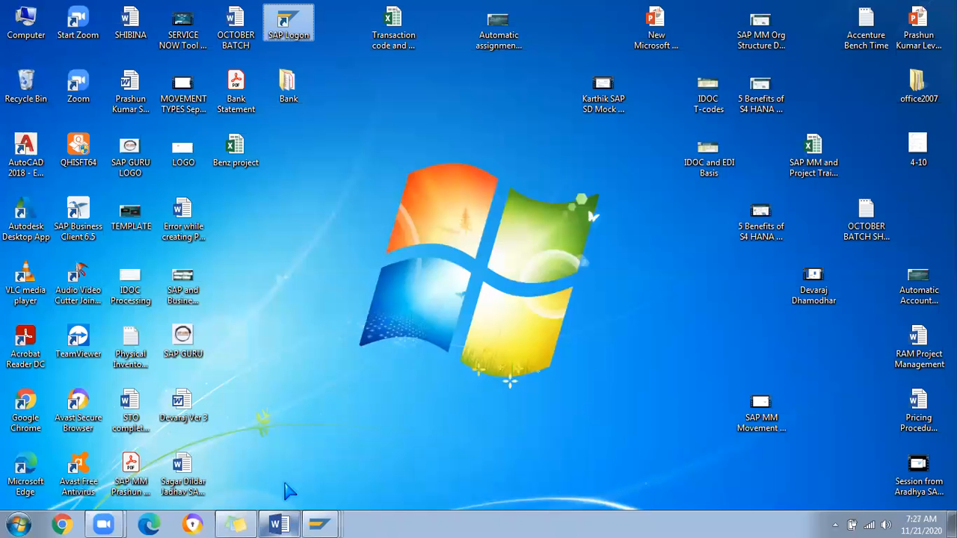
Return to the Word notes and complete the Service Master line as "AC01/AC02/AC03".
{"action": "left_click", "coordinate": [278, 524]}
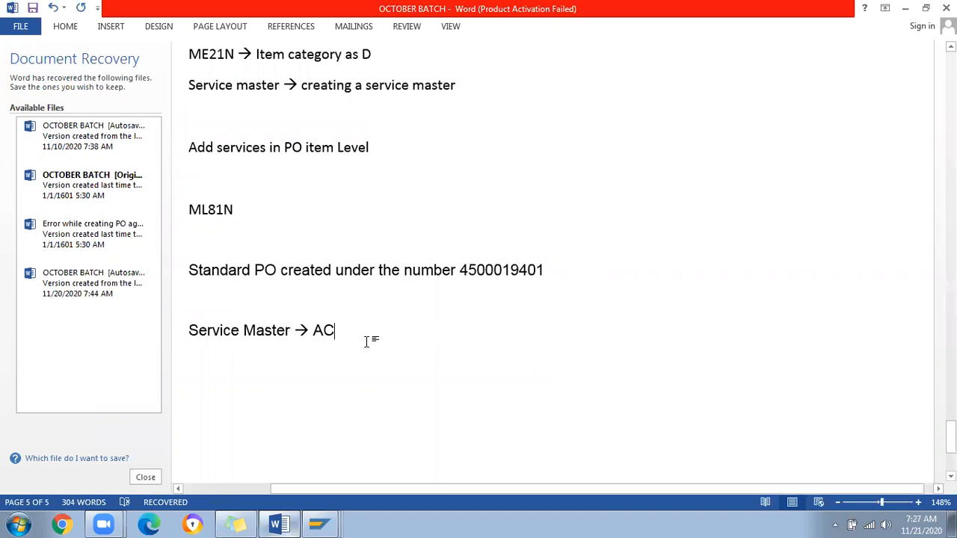
{"action": "type", "text": "01"}
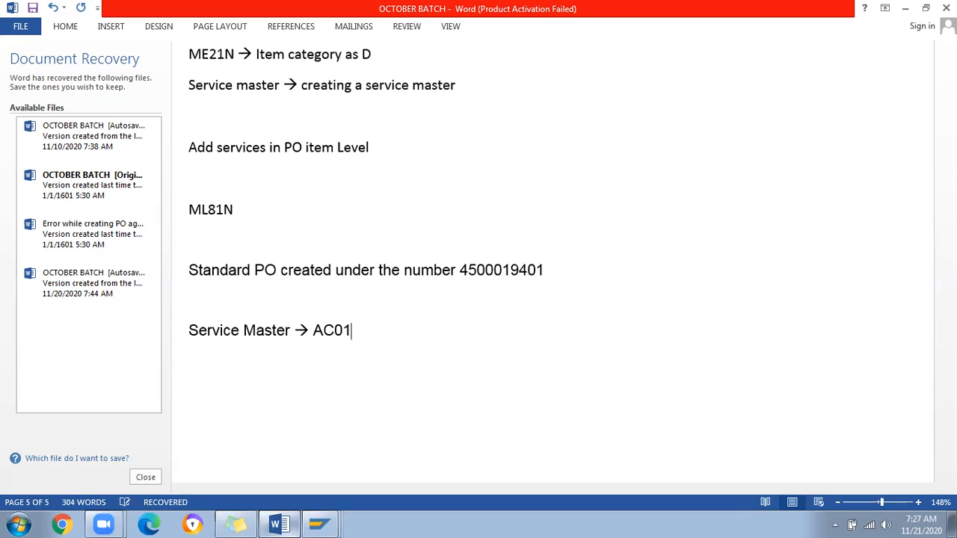
{"action": "type", "text": "/AC02/AC"}
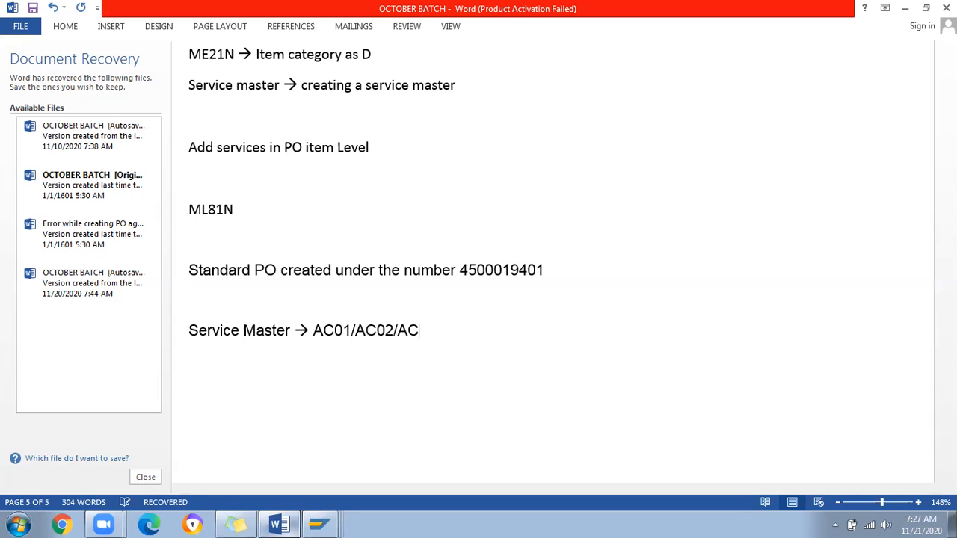
{"action": "type", "text": "03"}
Add the line "Service PO → ME21n → K and D" below the Service Master line.
{"action": "key", "text": "Return"}
{"action": "type", "text": "S"}
{"action": "type", "text": "er"}
{"action": "type", "text": "vuce"}
{"action": "key", "text": "BackSpace"}
{"action": "key", "text": "BackSpace"}
{"action": "key", "text": "BackSpace"}
{"action": "type", "text": "ice PO "}
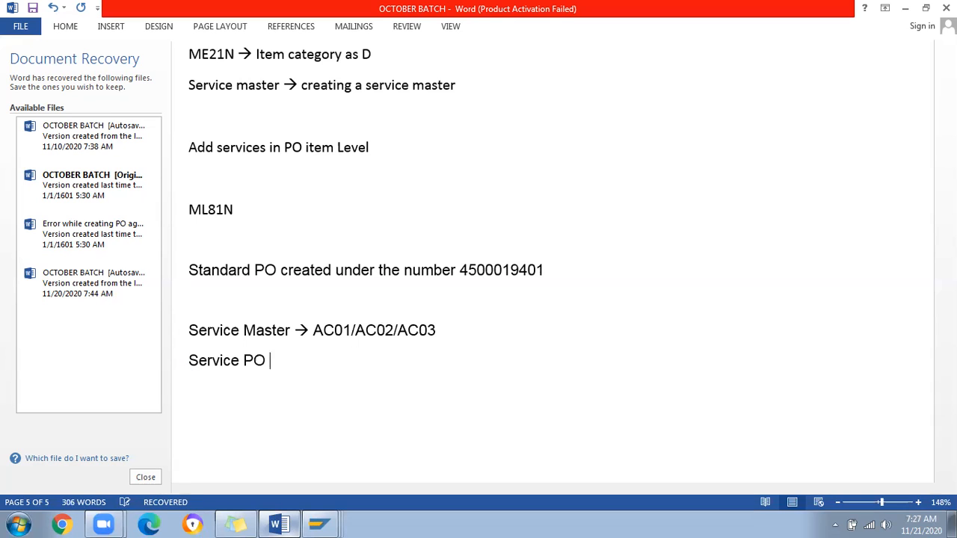
{"action": "type", "text": "-->"}
{"action": "type", "text": " ME"}
{"action": "type", "text": "21n --"}
{"action": "type", "text": "> "}
{"action": "type", "text": "K and "}
{"action": "type", "text": "D"}
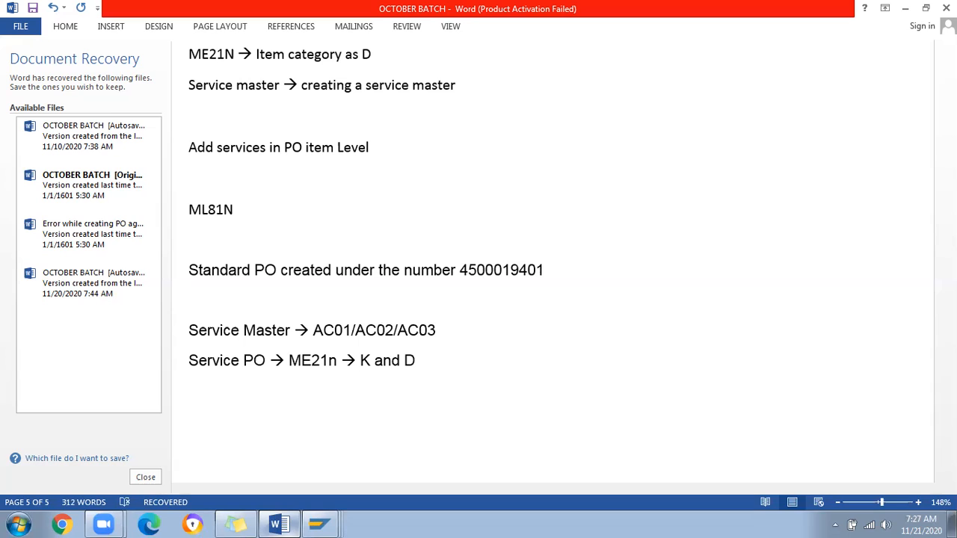
Append "→ GL account, Cost center and Profit center" to the Service PO line.
{"action": "type", "text": " ->"}
{"action": "type", "text": "G"}
{"action": "type", "text": "L ac"}
{"action": "type", "text": "coun"}
{"action": "type", "text": "t,"}
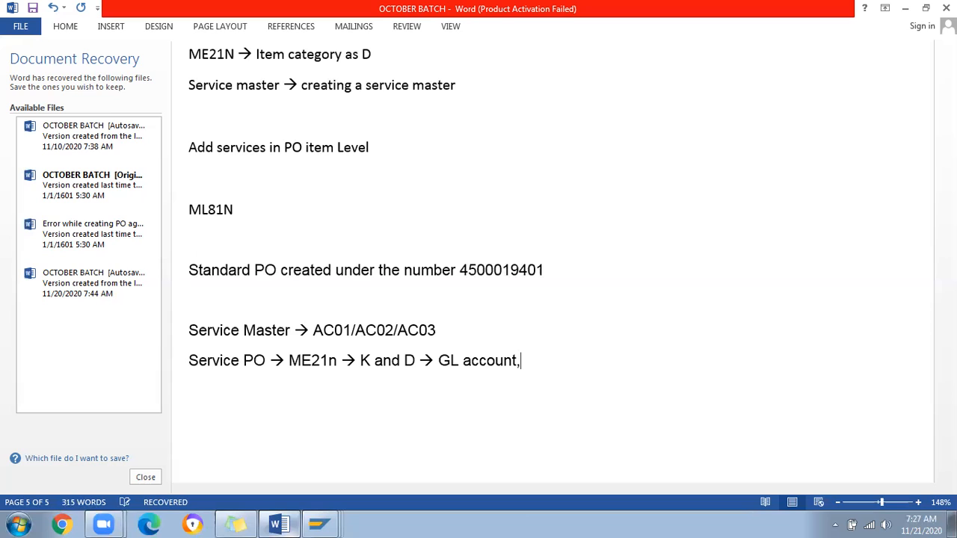
{"action": "type", "text": " Costc"}
{"action": "key", "text": "BackSpace"}
{"action": "key", "text": "BackSpace"}
{"action": "type", "text": "center and Profit ce"}
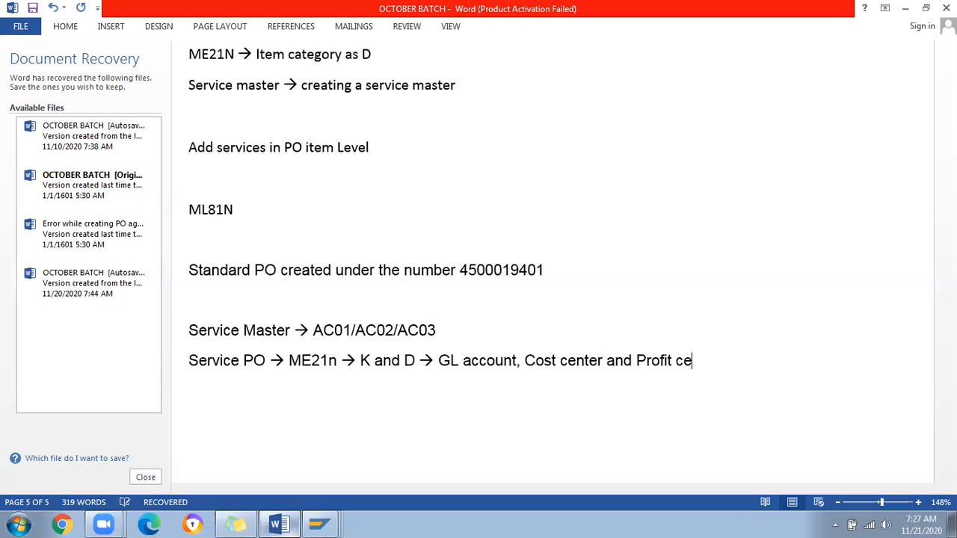
{"action": "type", "text": "nter"}
Leave an empty line below the Service PO line and add "Planned services and Unplanned services".
{"action": "key", "text": "Return"}
{"action": "key", "text": "Return"}
{"action": "type", "text": "S"}
{"action": "key", "text": "BackSpace"}
{"action": "type", "text": "Planned servuc"}
{"action": "key", "text": "BackSpace"}
{"action": "key", "text": "BackSpace"}
{"action": "type", "text": "ices and Unplanned "}
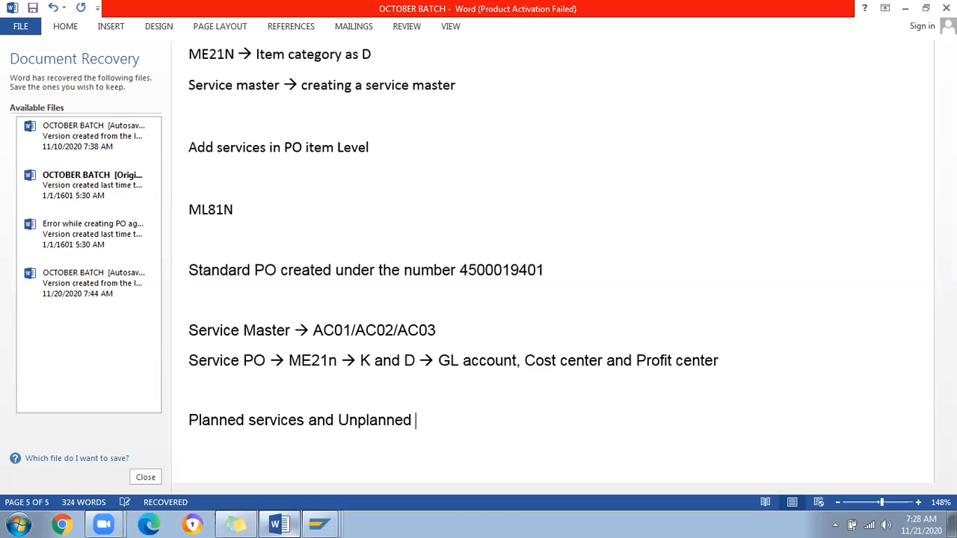
{"action": "type", "text": "services"}
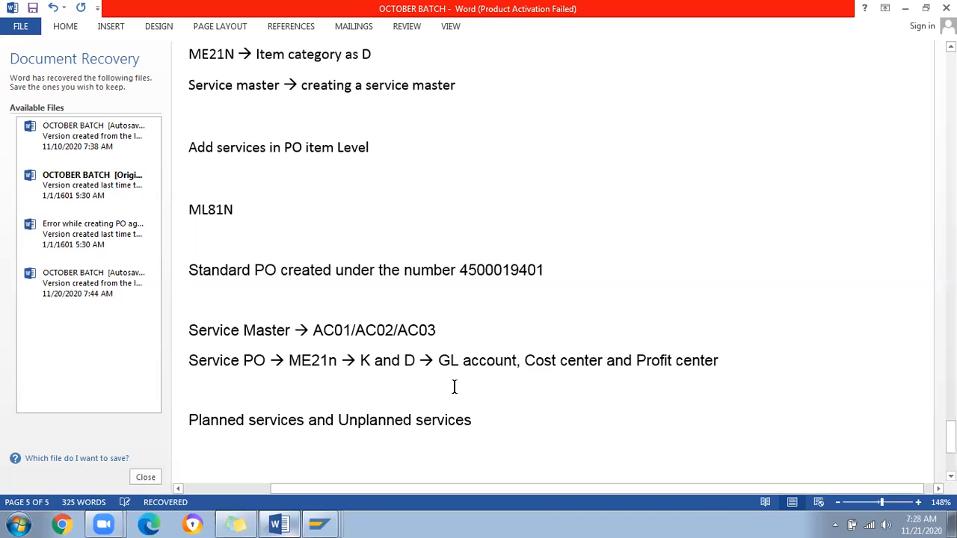
Apply the suggested lowercase correction "unplanned" to the word "Unplanned" in the planned services line.
{"action": "scroll", "coordinate": [454, 388], "scroll_direction": "down", "scroll_amount": 3}
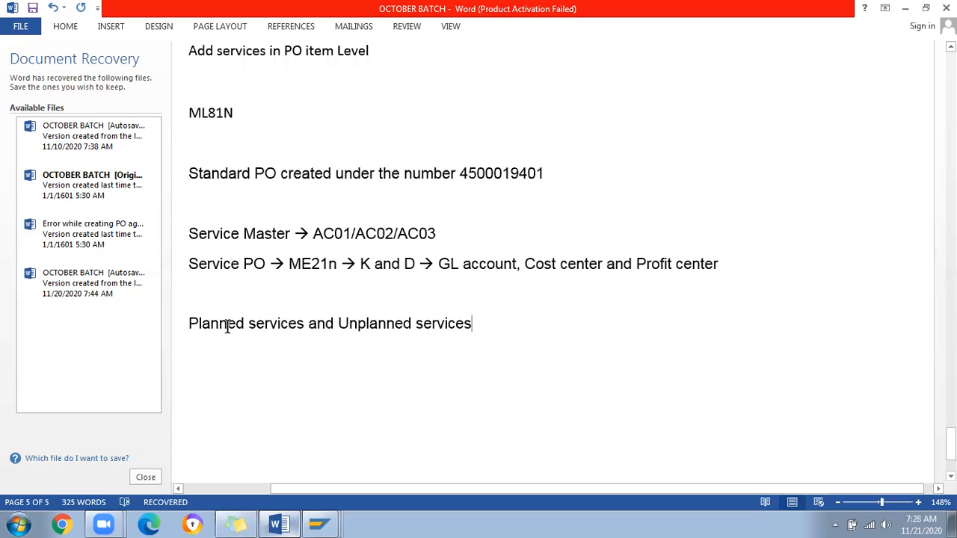
{"action": "left_click", "coordinate": [308, 324]}
{"action": "key", "text": "shift+Home"}
{"action": "left_click", "coordinate": [387, 327]}
{"action": "right_click", "coordinate": [388, 328]}
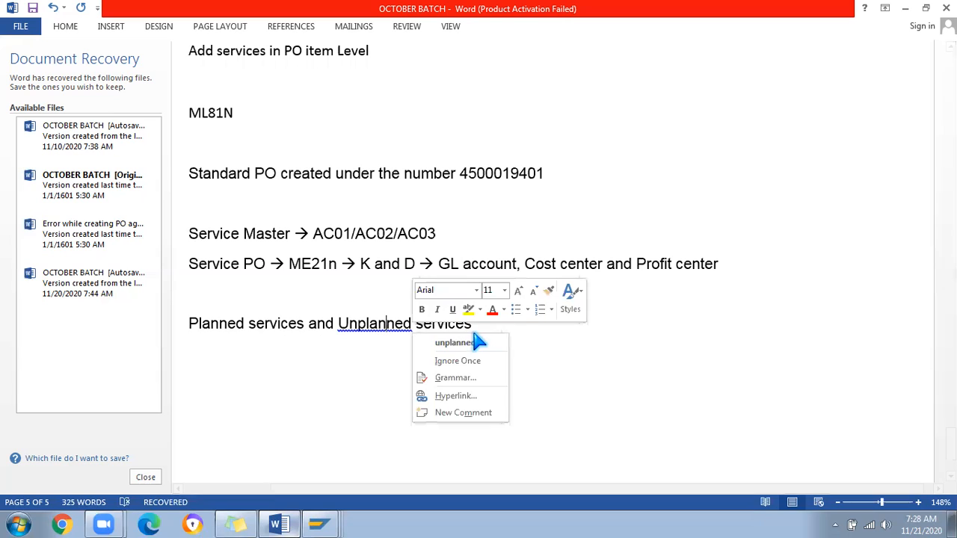
{"action": "left_click", "coordinate": [480, 344]}
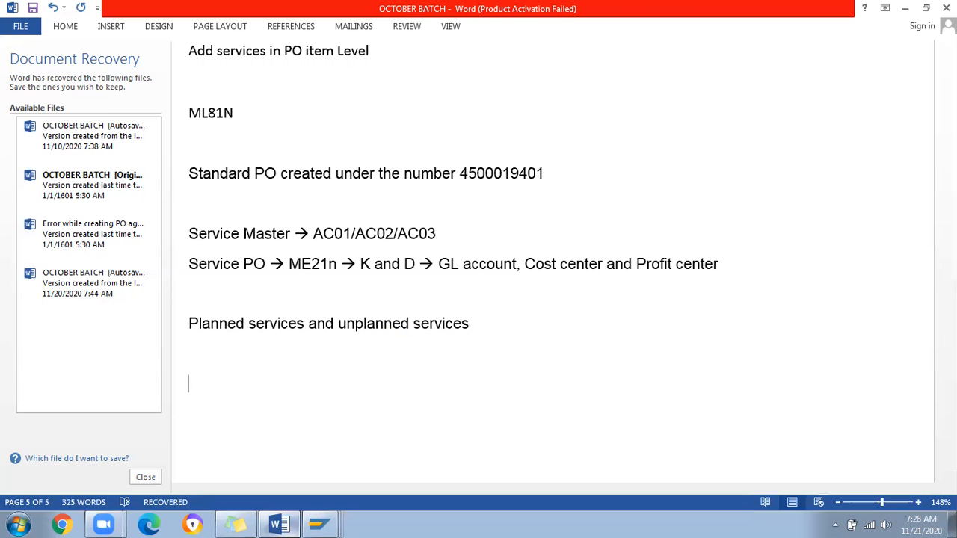
Add the line "ML81N → Create service entry" below the planned and unplanned services line.
{"action": "type", "text": "ML"}
{"action": "type", "text": "81N"}
{"action": "type", "text": " -> Create s"}
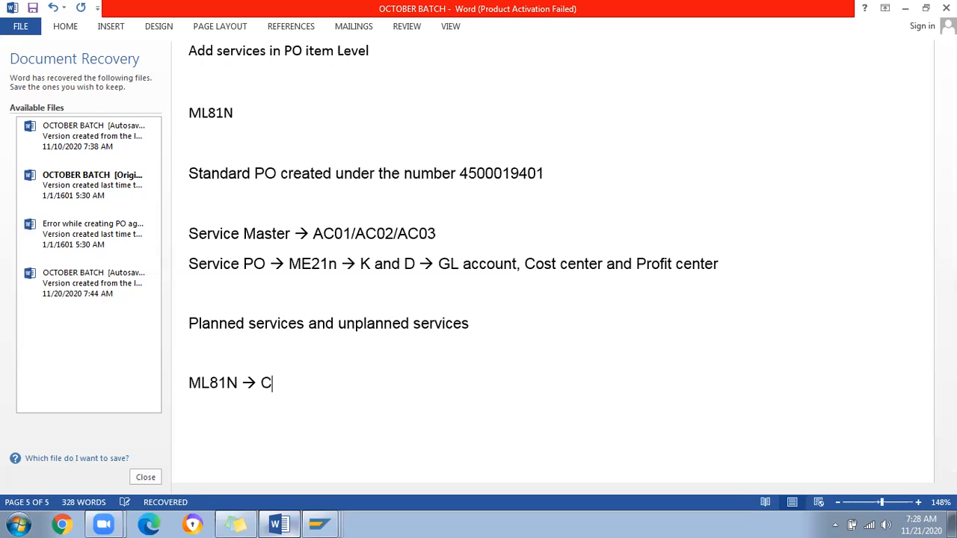
{"action": "type", "text": "re"}
{"action": "key", "text": "BackSpace"}
{"action": "key", "text": "BackSpace"}
{"action": "type", "text": "ervice entry"}
{"action": "left_click", "coordinate": [470, 324]}
{"action": "type", "text": "she"}
{"action": "key", "text": "BackSpace"}
{"action": "key", "text": "BackSpace"}
{"action": "key", "text": "BackSpace"}
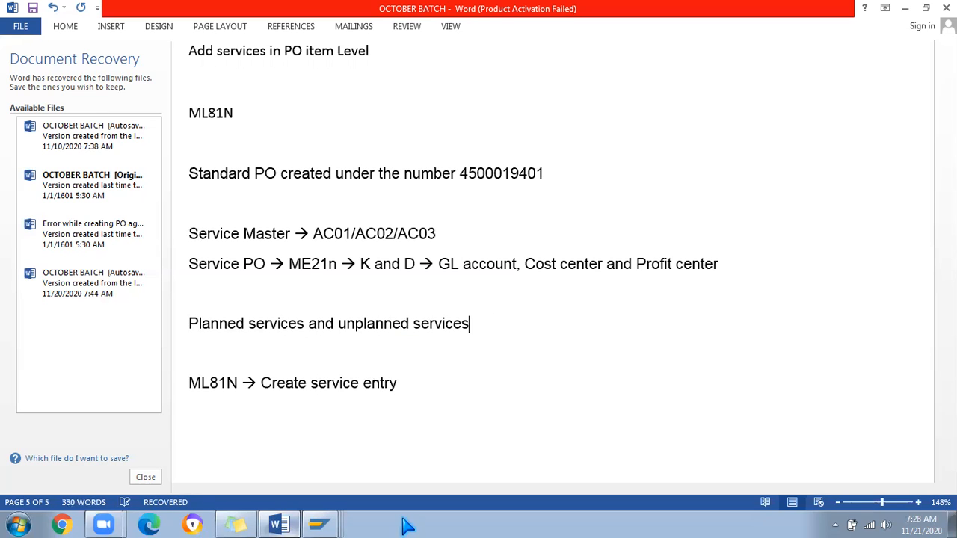
Append "sheet and save (Enter PO → Click on create ICON)" to the ML81N service entry line.
{"action": "left_click", "coordinate": [416, 382]}
{"action": "type", "text": "shee"}
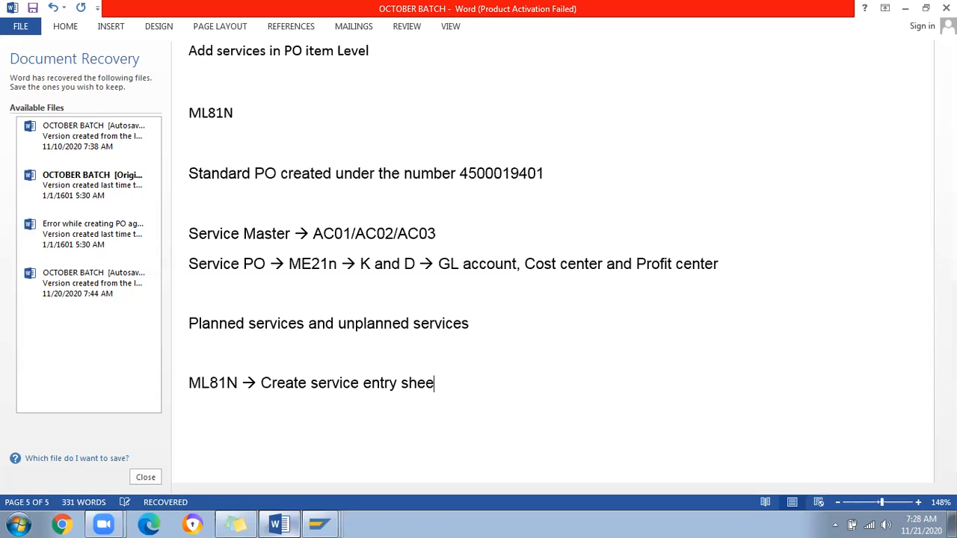
{"action": "type", "text": "t and save"}
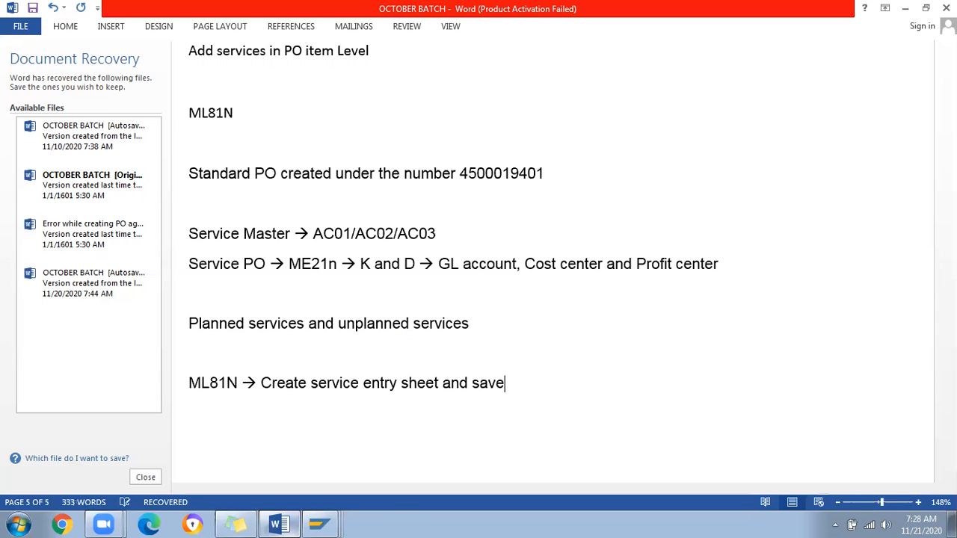
{"action": "type", "text": " ("}
{"action": "type", "text": "Enter"}
{"action": "type", "text": " PO"}
{"action": "type", "text": " -"}
{"action": "type", "text": "-> "}
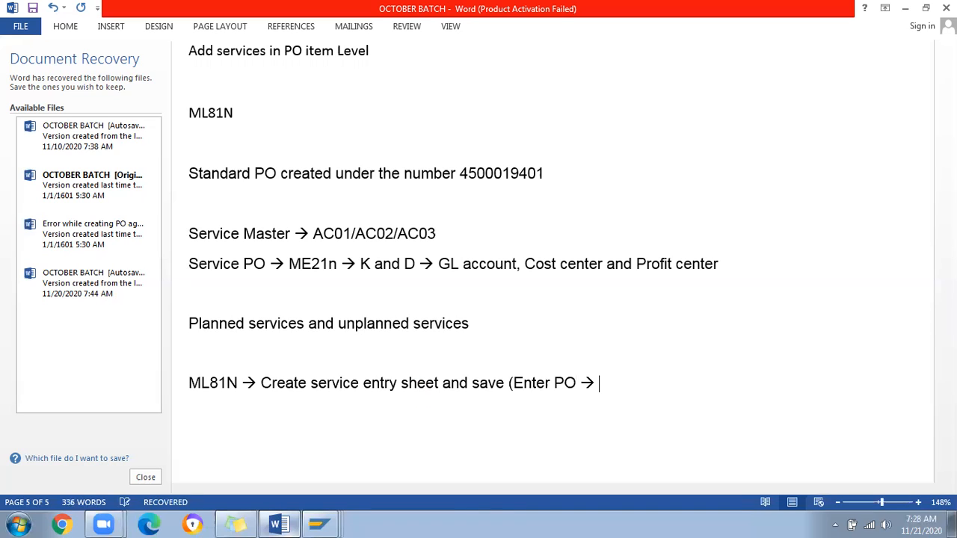
{"action": "type", "text": "Click on create "}
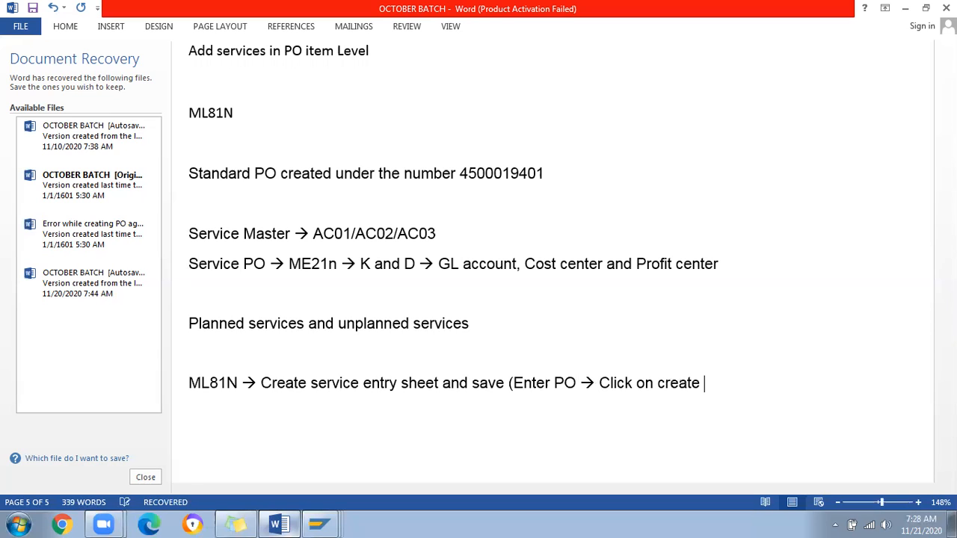
{"action": "type", "text": "ICON)"}
{"action": "left_click", "coordinate": [578, 382]}
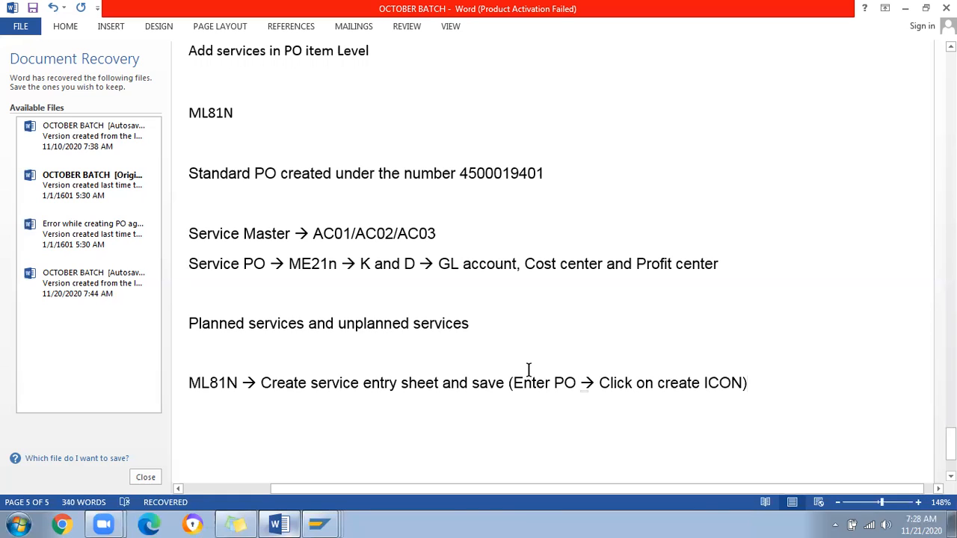
Add the line "Release → Change mode you can release" below the ML81N line, followed by a page break.
{"action": "left_click", "coordinate": [785, 385]}
{"action": "key", "text": "Return"}
{"action": "type", "text": "Reel"}
{"action": "key", "text": "BackSpace"}
{"action": "key", "text": "BackSpace"}
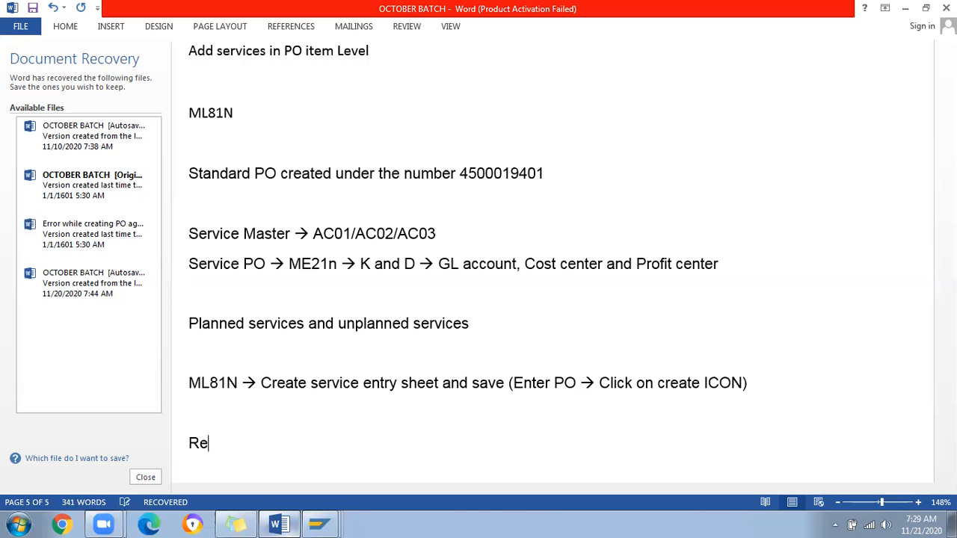
{"action": "type", "text": "lease → Change mode yp"}
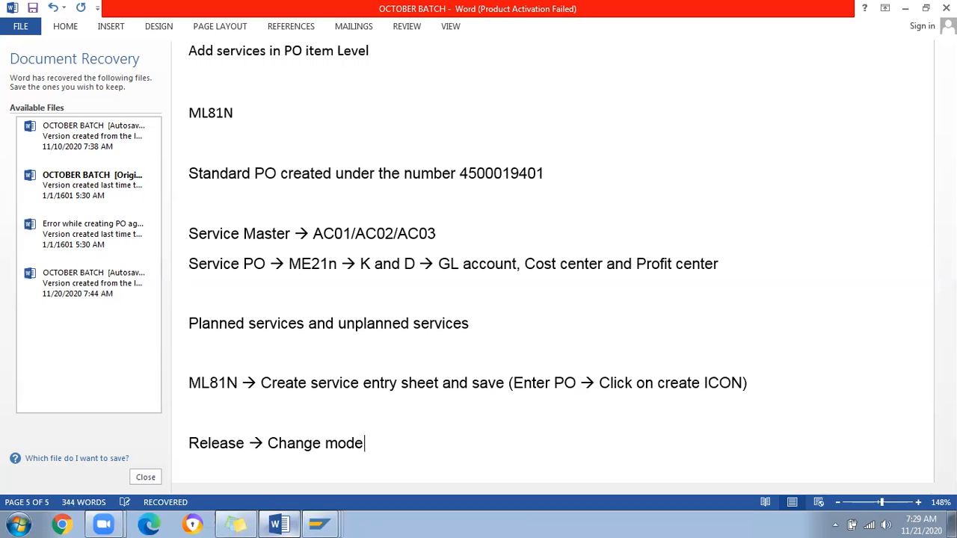
{"action": "key", "text": "BackSpace"}
{"action": "type", "text": "ou can release"}
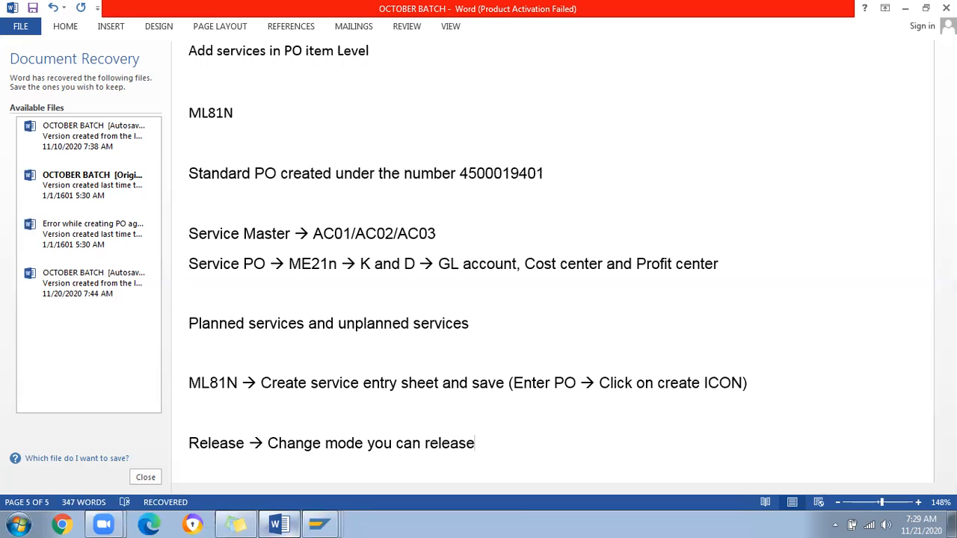
{"action": "key", "text": "ctrl+Return"}
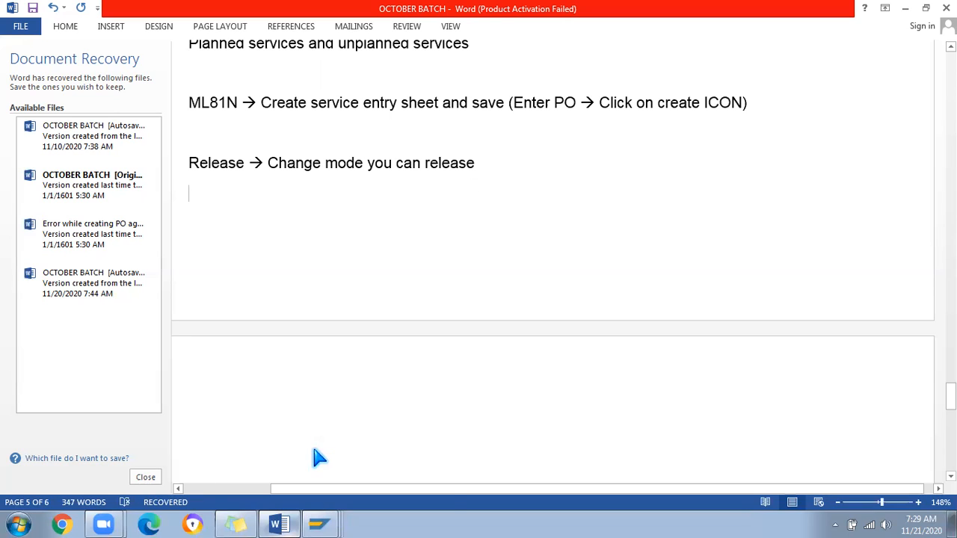
Switch to SAP and open transaction ML84 for the list of service entry sheets.
{"action": "key", "text": "alt+Tab"}
{"action": "left_click", "coordinate": [192, 39]}
{"action": "left_click", "coordinate": [192, 39]}
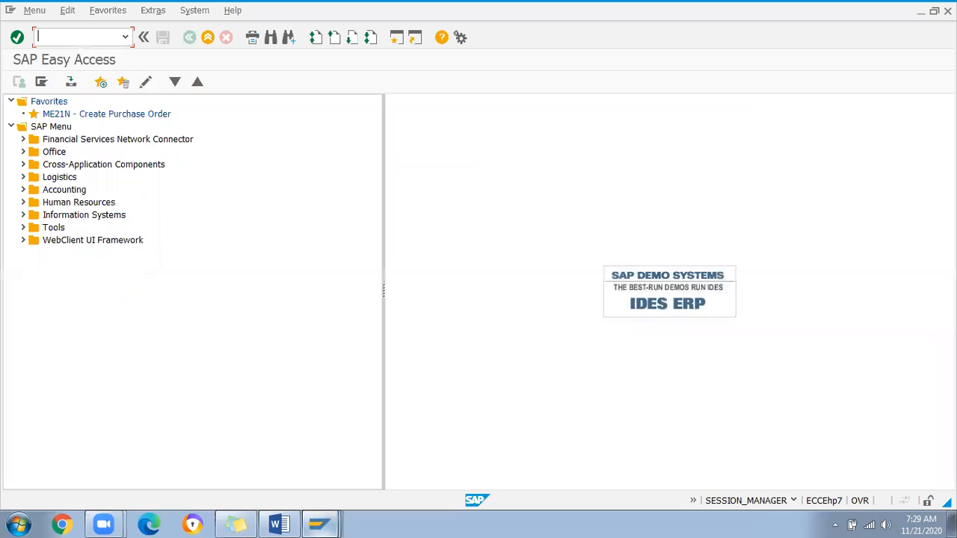
{"action": "type", "text": "ML84"}
{"action": "key", "text": "Return"}
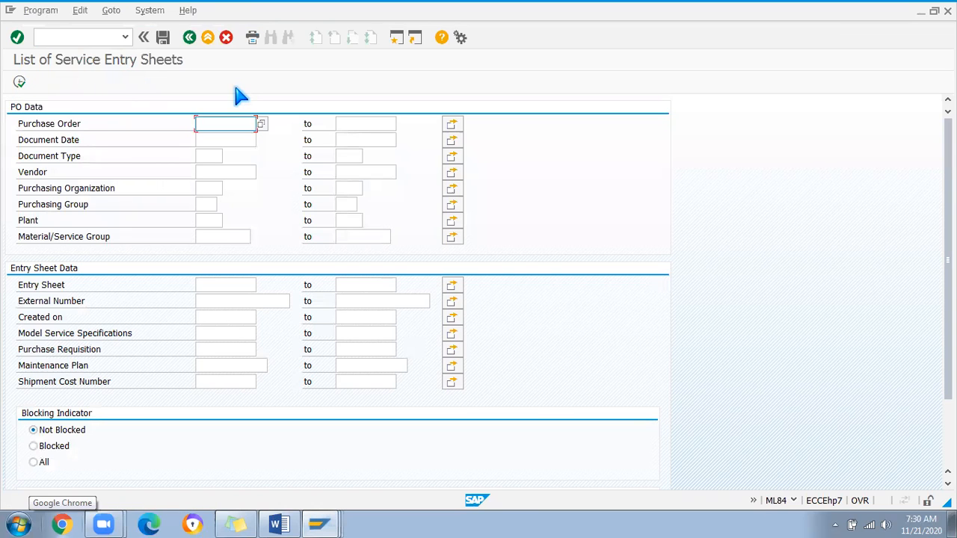
List the service entry sheets with document date 20.11.2020 and the blocking indicator set to All.
{"action": "left_click", "coordinate": [34, 463]}
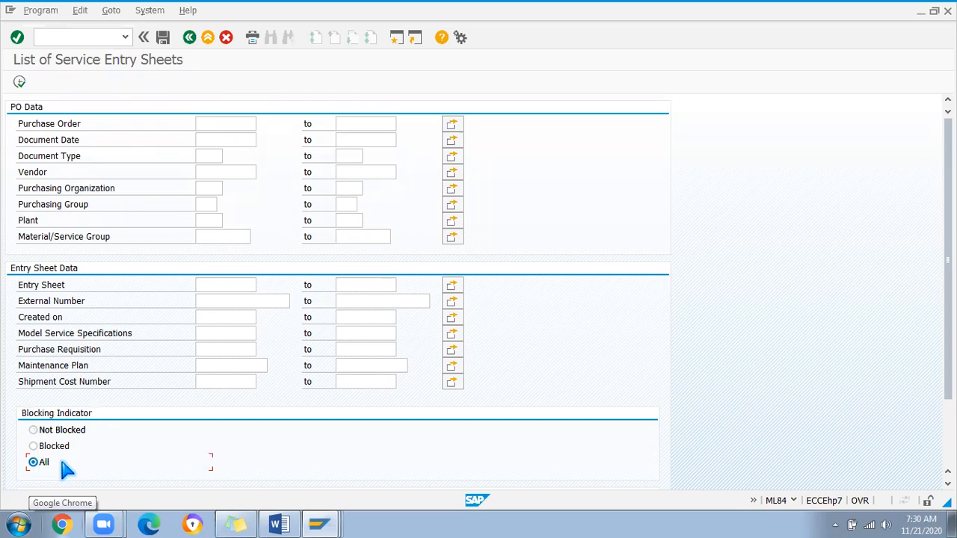
{"action": "left_click", "coordinate": [238, 140]}
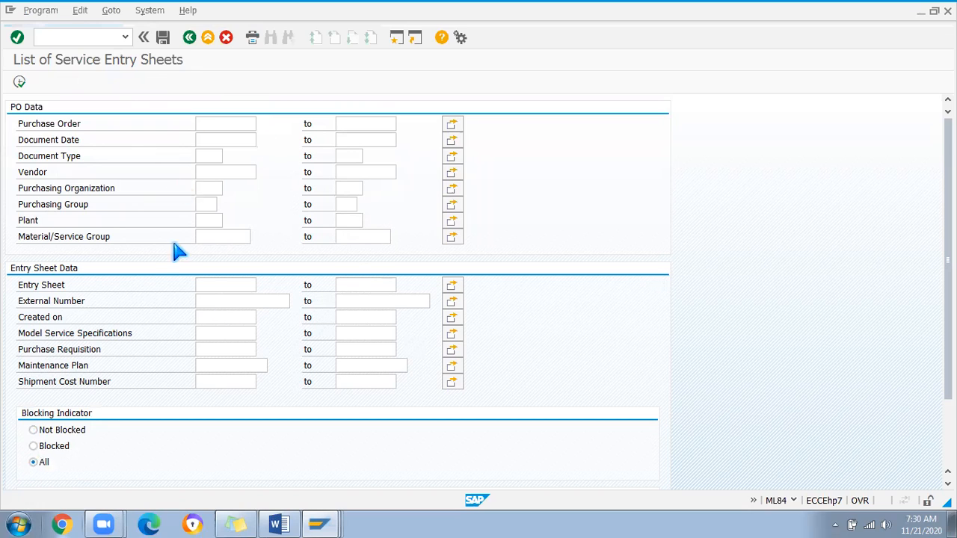
{"action": "key", "text": "F4"}
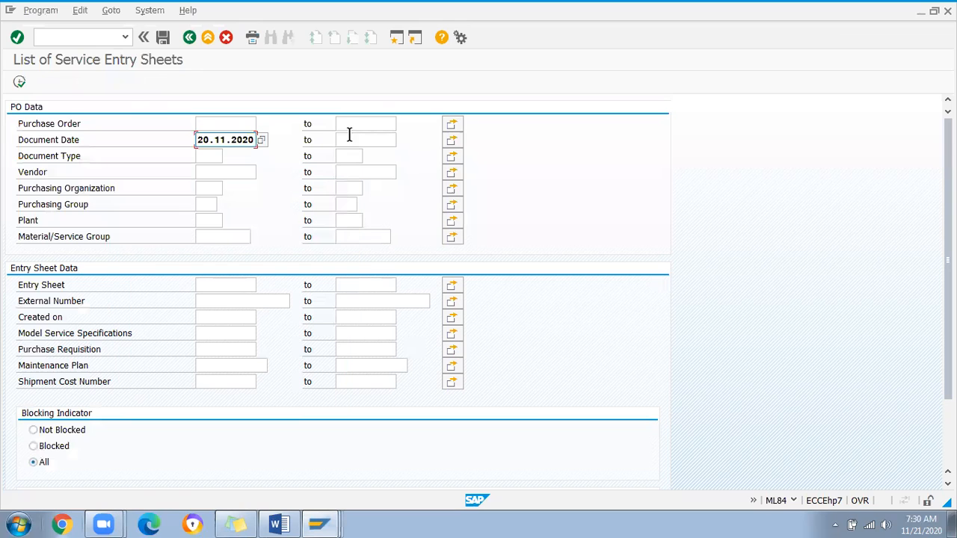
{"action": "key", "text": "F8"}
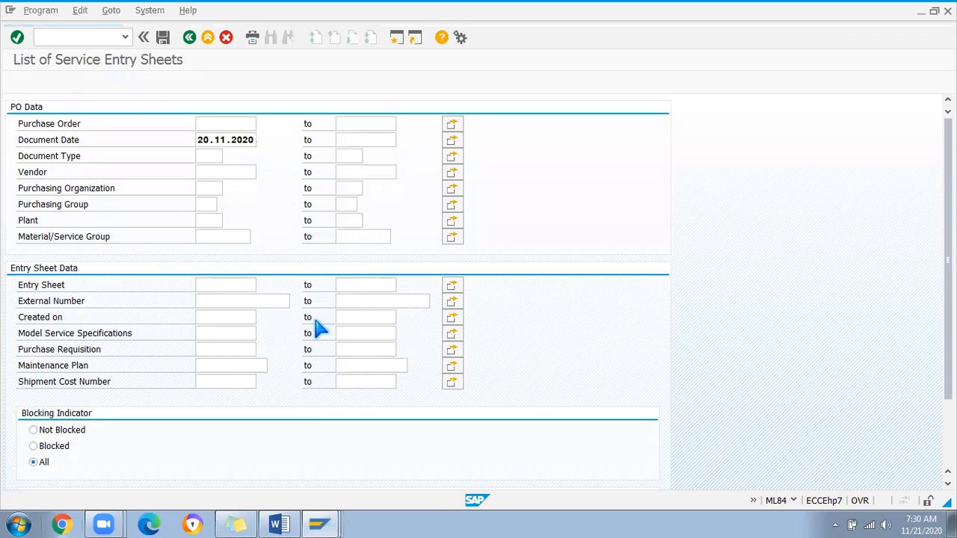
{"action": "double_click", "coordinate": [292, 297]}
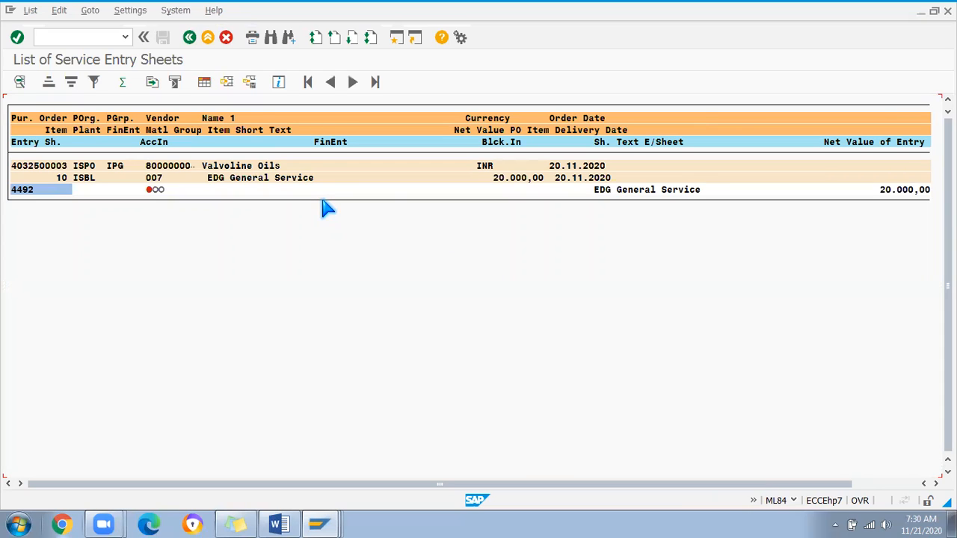
Open entry sheet 4492 from the list and check which entry sheet functions are available.
{"action": "double_click", "coordinate": [24, 191]}
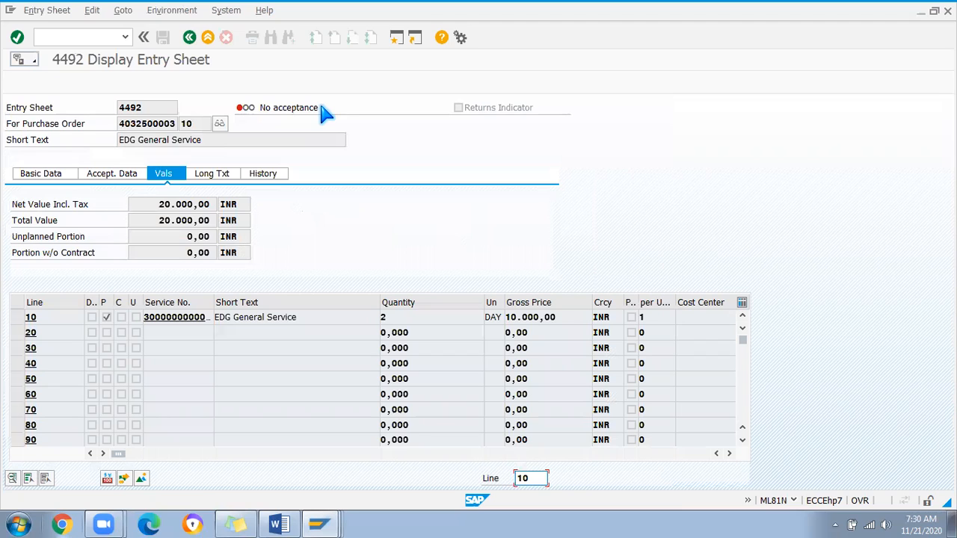
{"action": "left_click", "coordinate": [56, 17]}
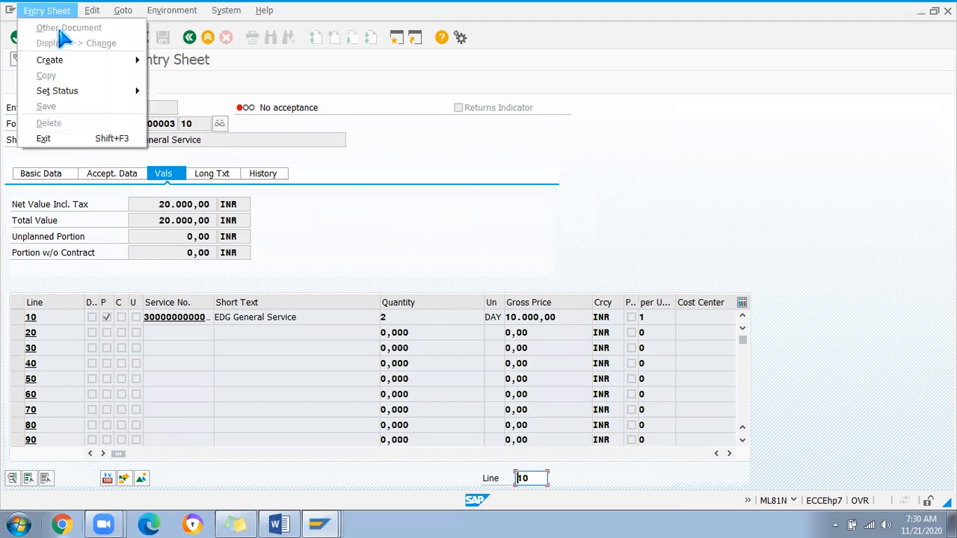
{"action": "left_click", "coordinate": [90, 82]}
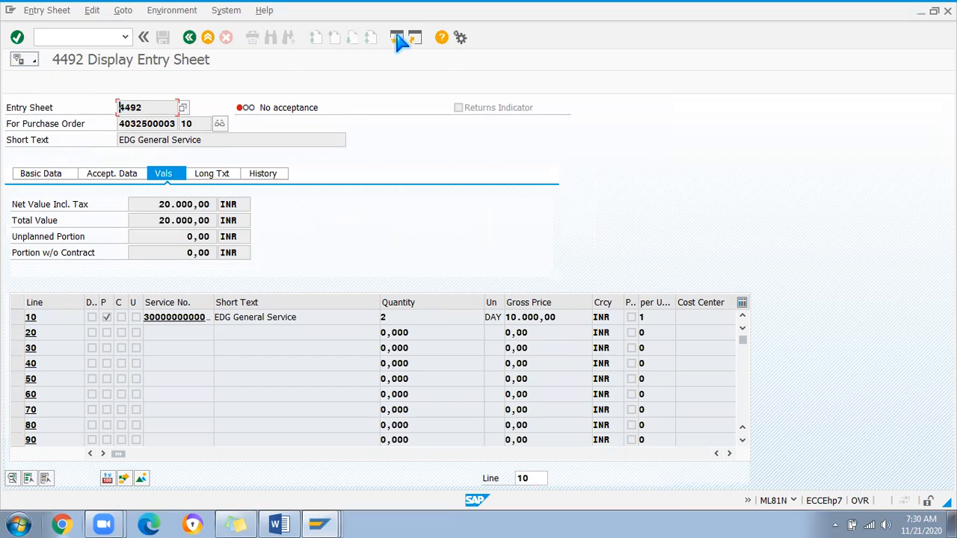
Leave the entry sheet display and open transaction ML81N.
{"action": "left_click", "coordinate": [50, 34]}
{"action": "key", "text": "F3"}
{"action": "type", "text": "Ml81n"}
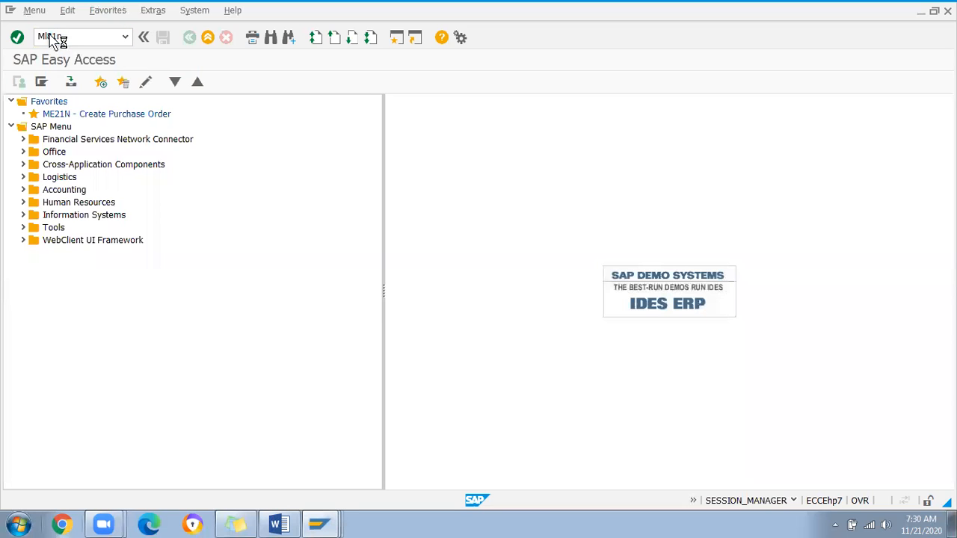
{"action": "key", "text": "Return"}
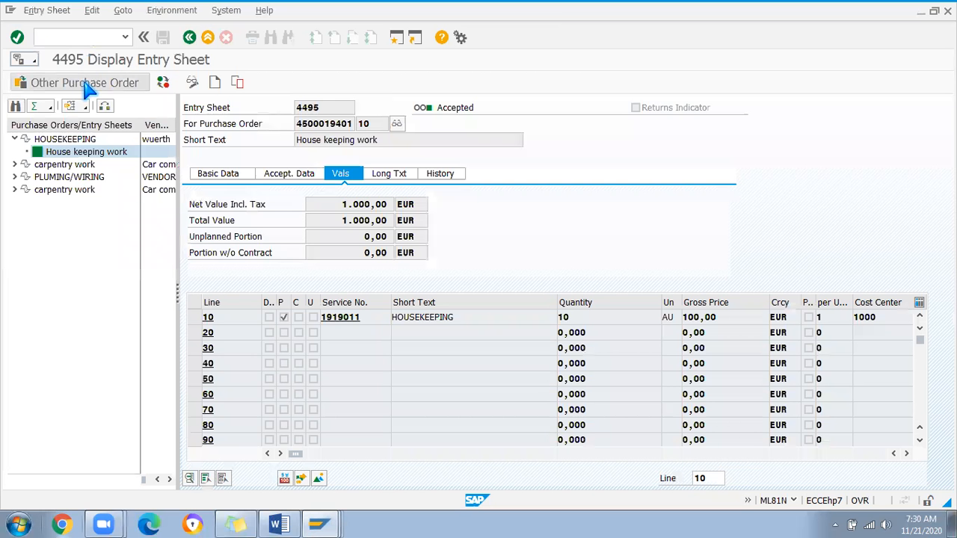
Load entry sheet 4492 for EDG General Service in ML81N and put it in change mode.
{"action": "left_click_drag", "start_coordinate": [163, 140], "coordinate": [598, 61]}
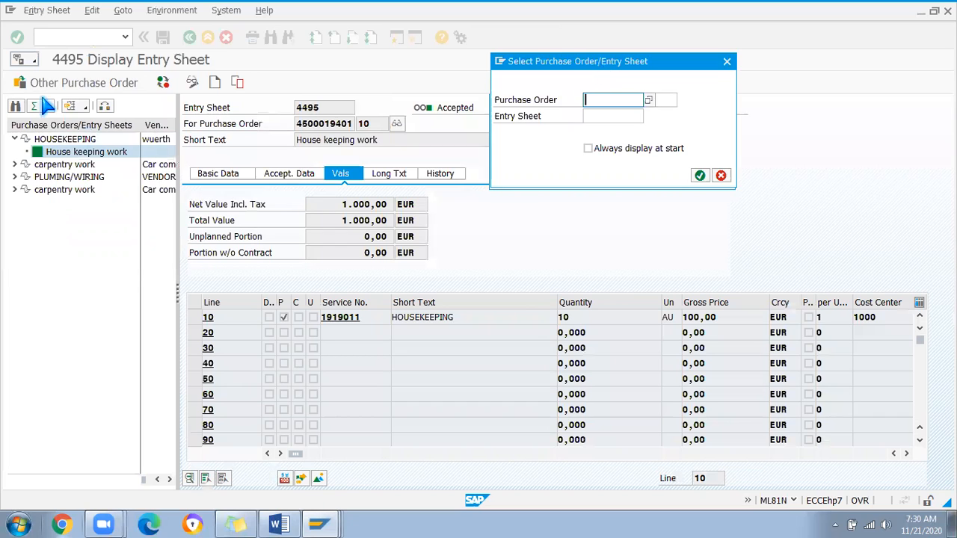
{"action": "left_click", "coordinate": [622, 102]}
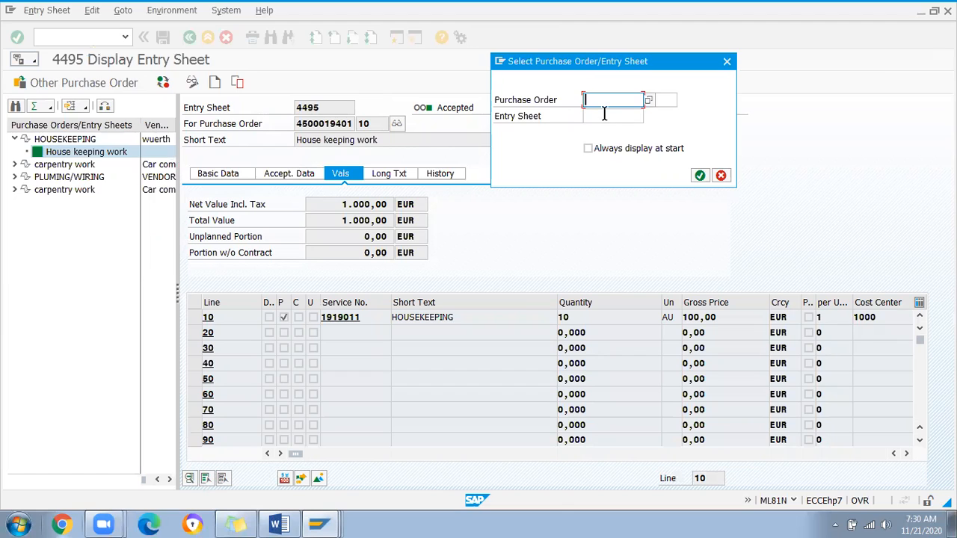
{"action": "left_click", "coordinate": [604, 115]}
{"action": "type", "text": "4492"}
{"action": "key", "text": "Return"}
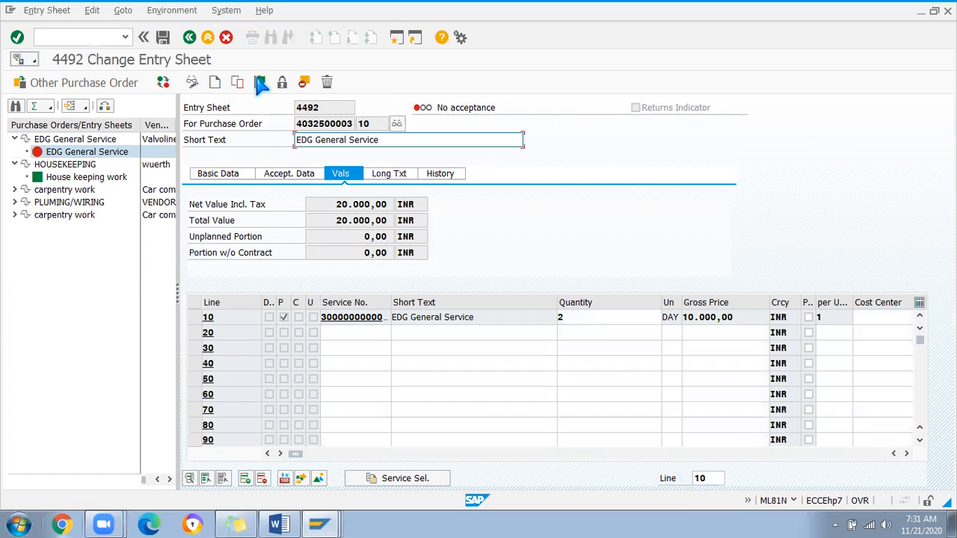
Try to accept entry sheet 4492 and save it despite the missing message record.
{"action": "left_click", "coordinate": [259, 83]}
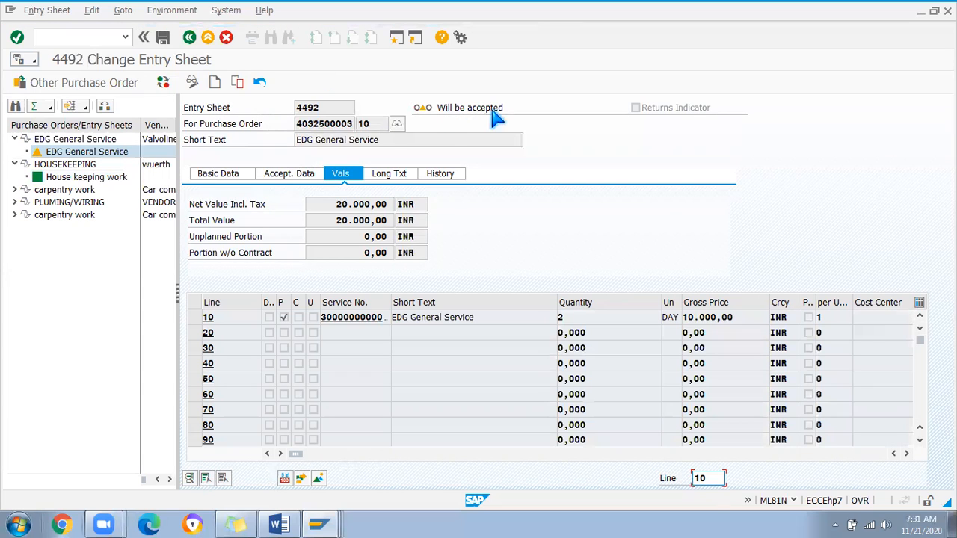
{"action": "left_click", "coordinate": [162, 36]}
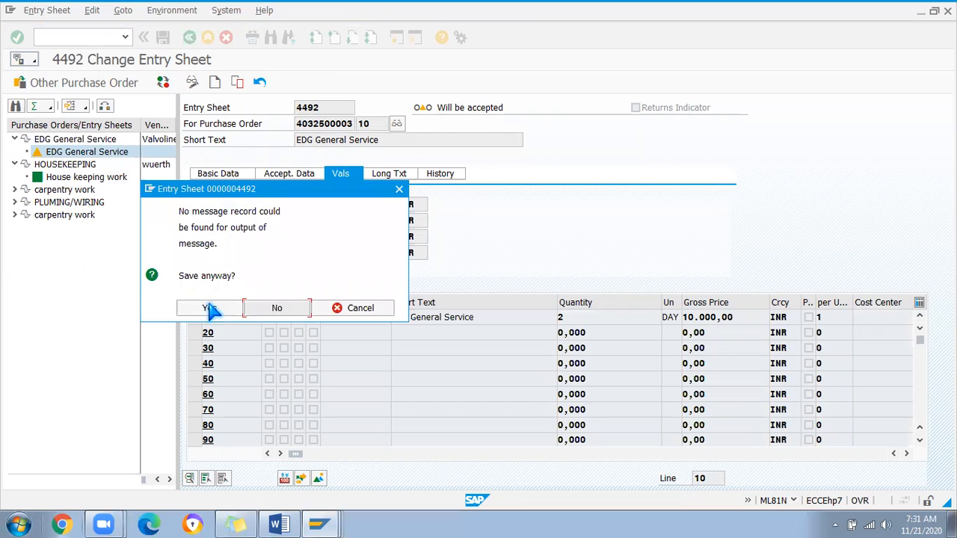
{"action": "left_click", "coordinate": [209, 308]}
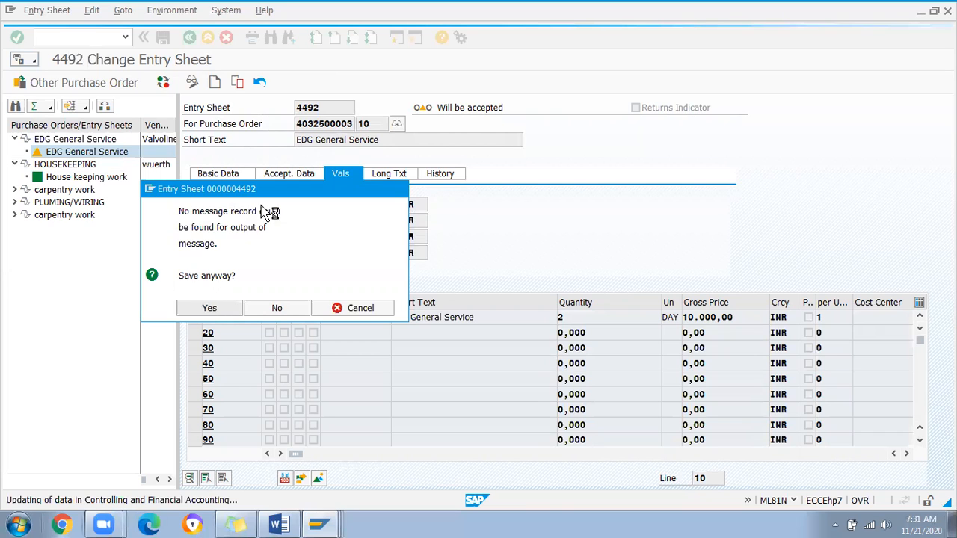
Examine the error log of the acceptance posting for entry sheet 4492, and return to the posting options.
{"action": "left_click_drag", "start_coordinate": [239, 177], "coordinate": [560, 59]}
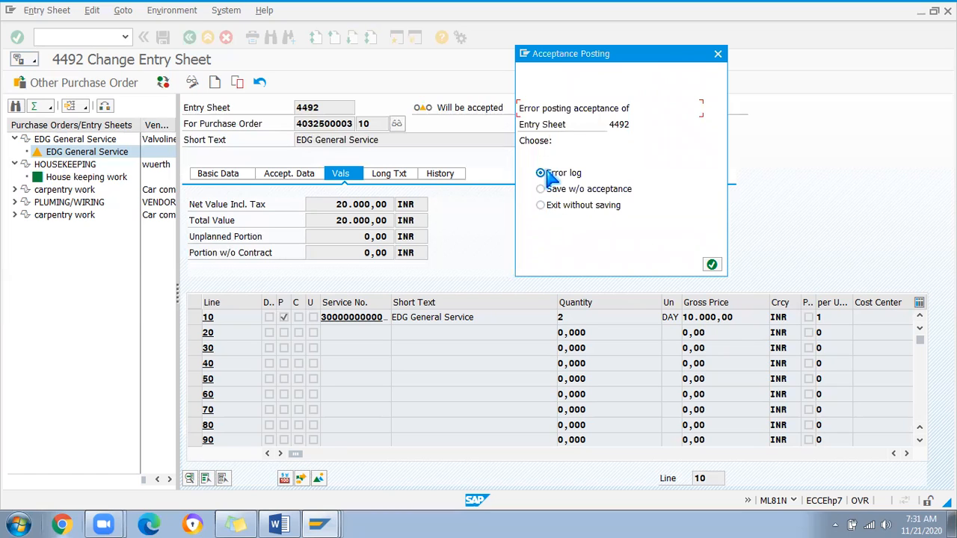
{"action": "left_click", "coordinate": [712, 266]}
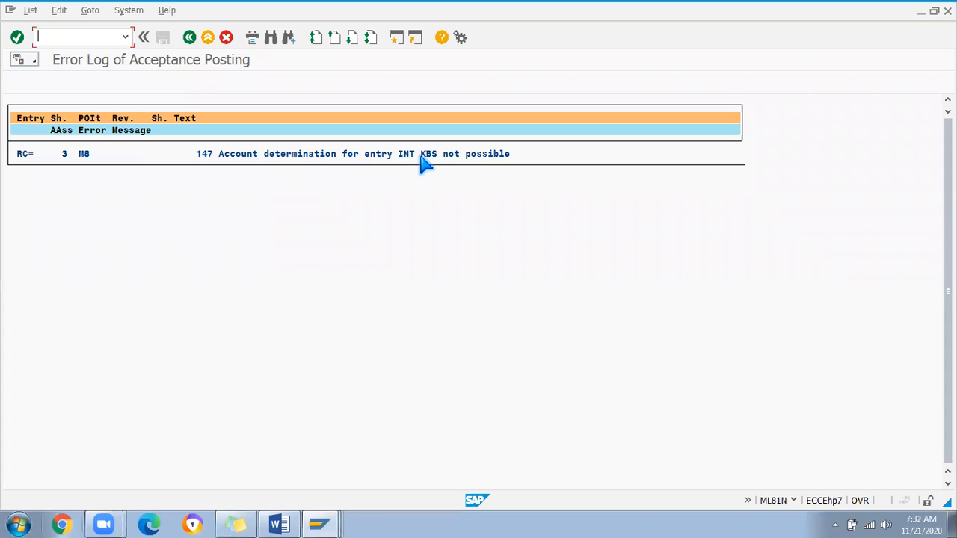
{"action": "left_click", "coordinate": [511, 155]}
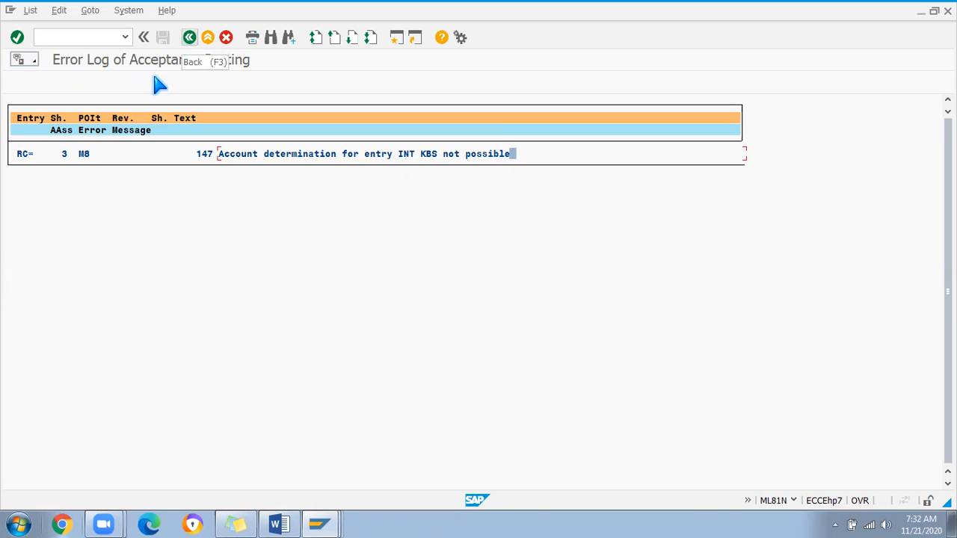
{"action": "left_click", "coordinate": [189, 39]}
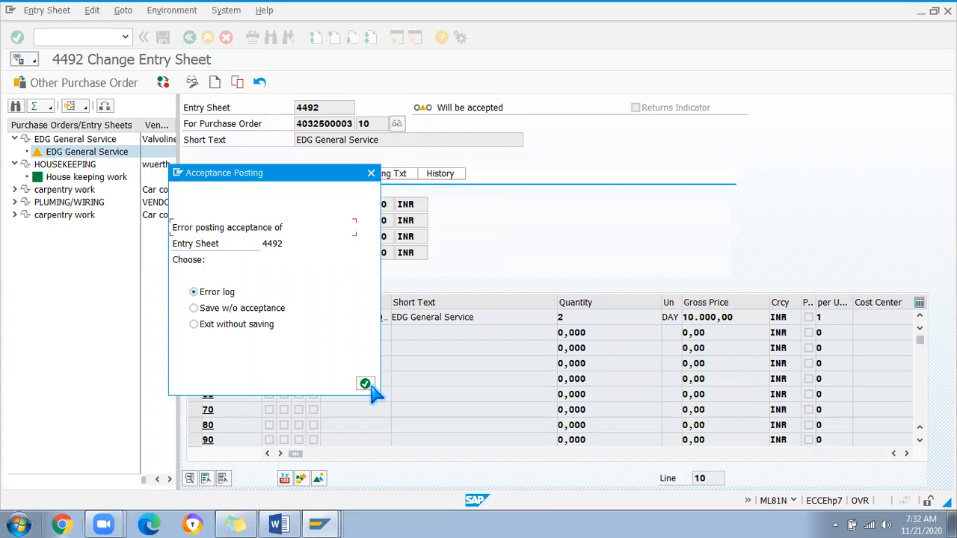
Exit the acceptance posting of entry sheet 4492 without saving.
{"action": "left_click", "coordinate": [220, 324]}
{"action": "key", "text": "Return"}
{"action": "left_click", "coordinate": [238, 289]}
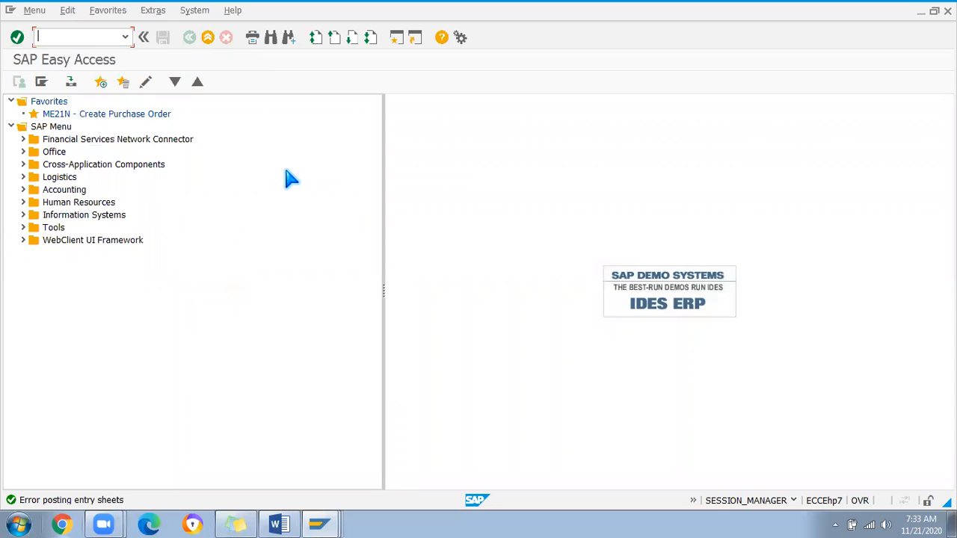
{"action": "mouse_move", "coordinate": [103, 524]}
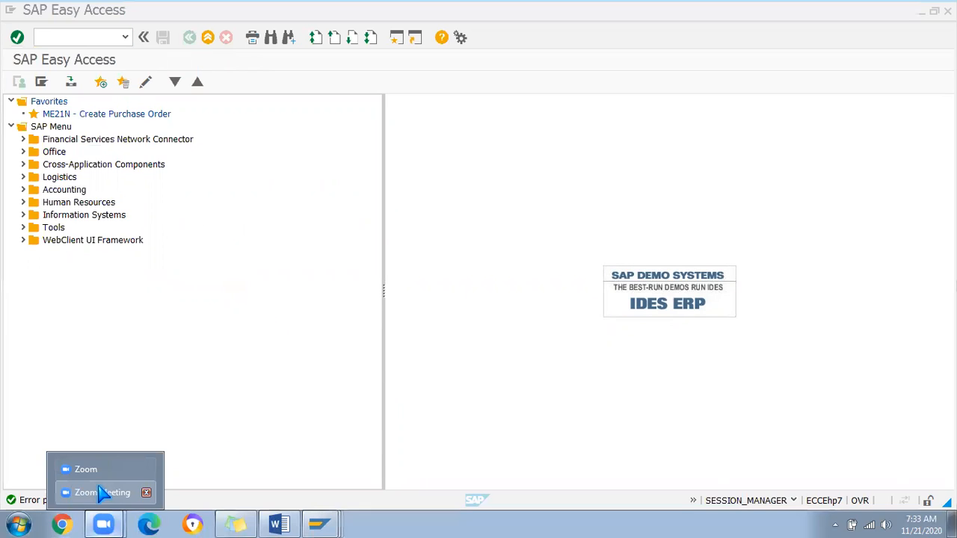
{"action": "left_click", "coordinate": [103, 493]}
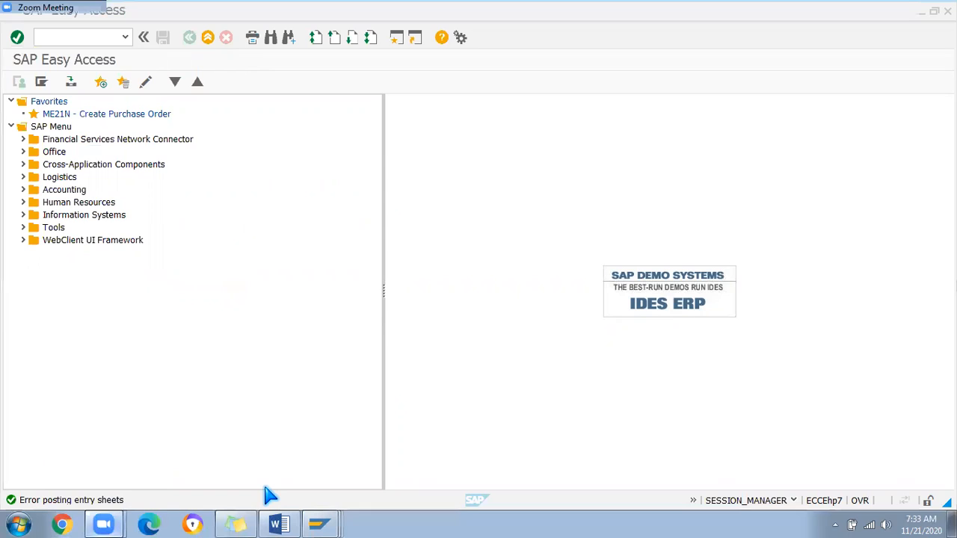